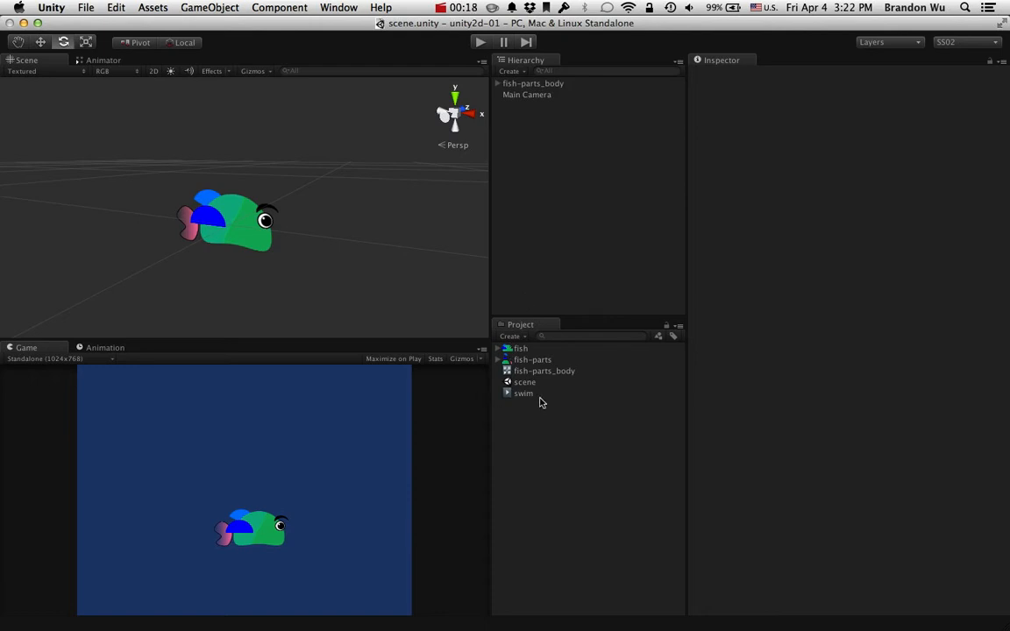
Create a folder named Fish in the project assets
left_click(544, 467)
left_click(541, 426)
left_click(516, 337)
left_click(525, 348)
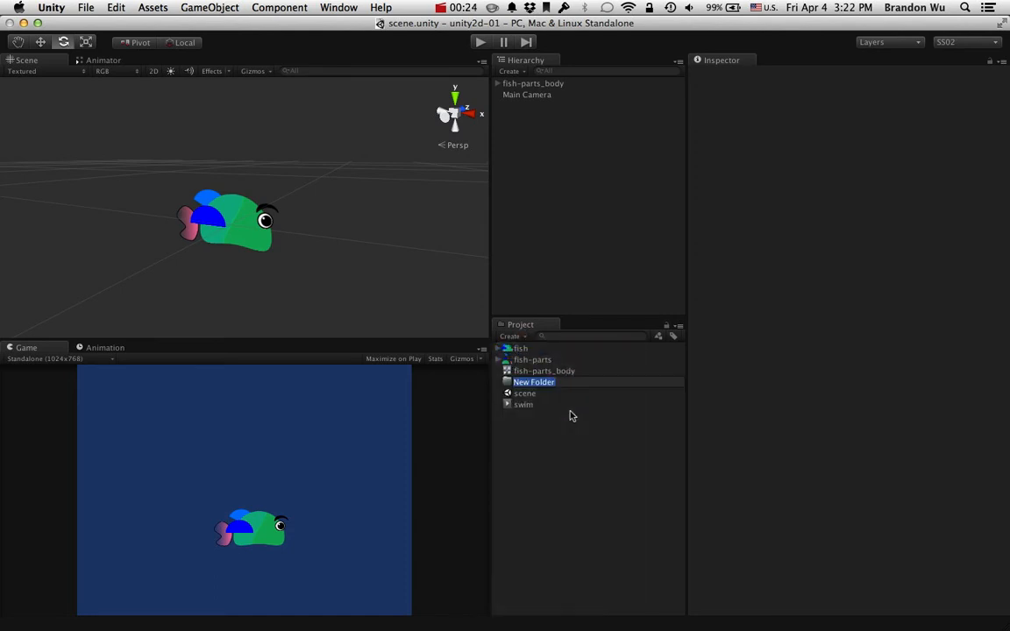
type("Fish")
key("Return")
left_click(537, 443)
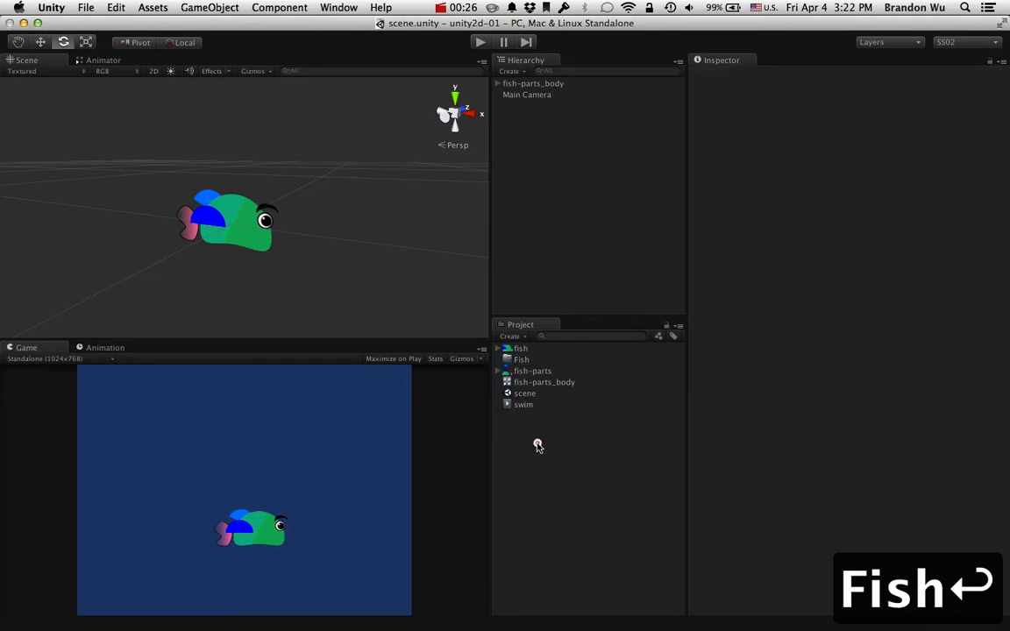
Move all the existing fish, scene and swim assets into the Fish folder and collapse it
left_click(541, 372)
left_click(559, 403, "shift")
left_click_drag(560, 401, 523, 360)
left_click(520, 350)
left_click(498, 349)
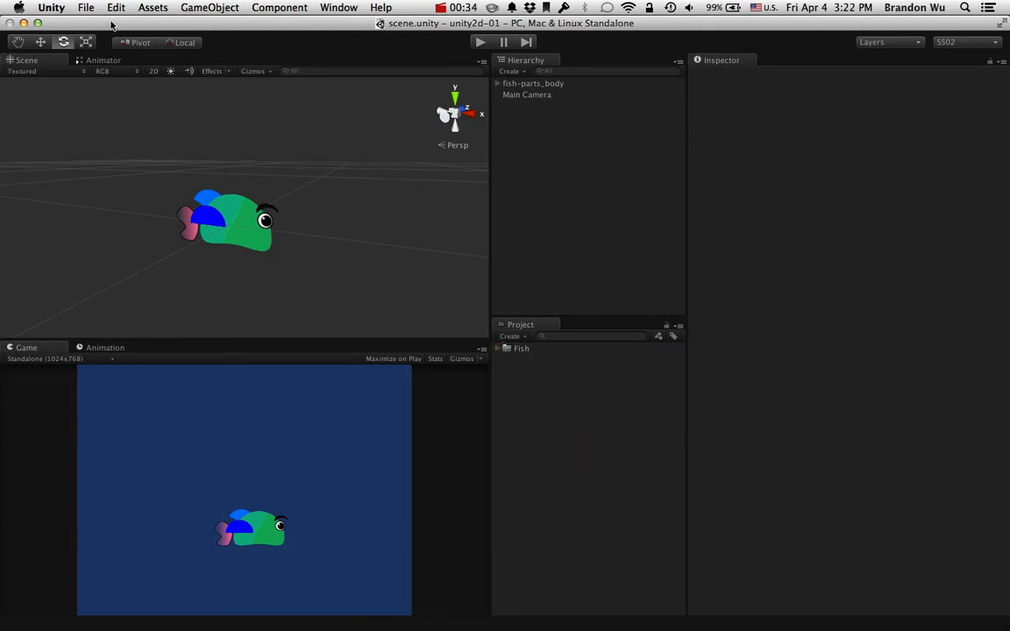
Create a new empty scene
left_click(86, 7)
left_click(108, 25)
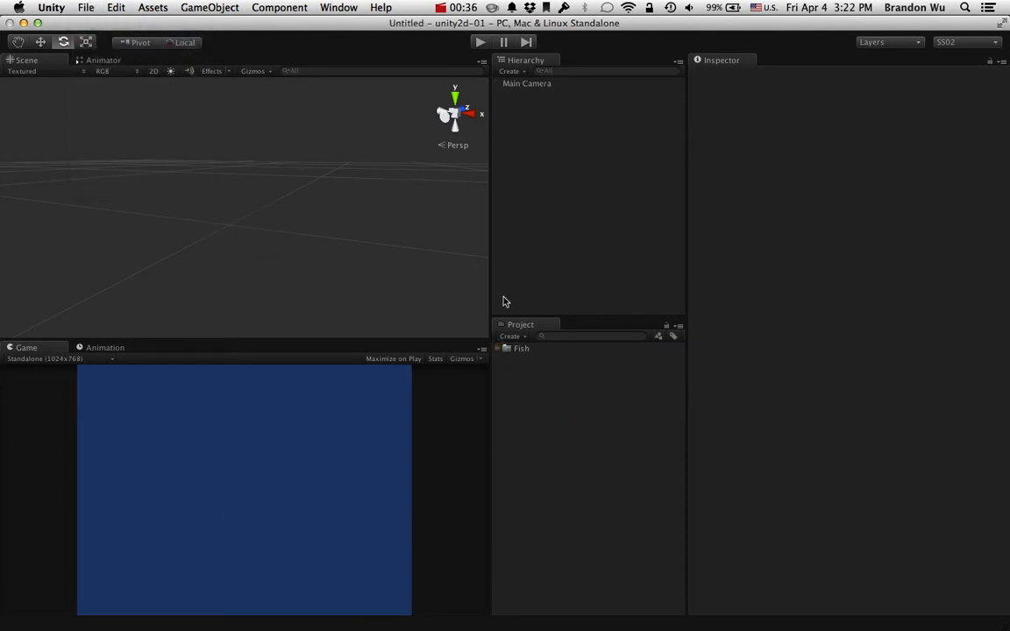
left_click(556, 404)
Switch to Chrome, browse the Sithjester's RMXP Resources characters and open the pirate_m2.png sprite sheet from the Pirates section
key("super+Tab")
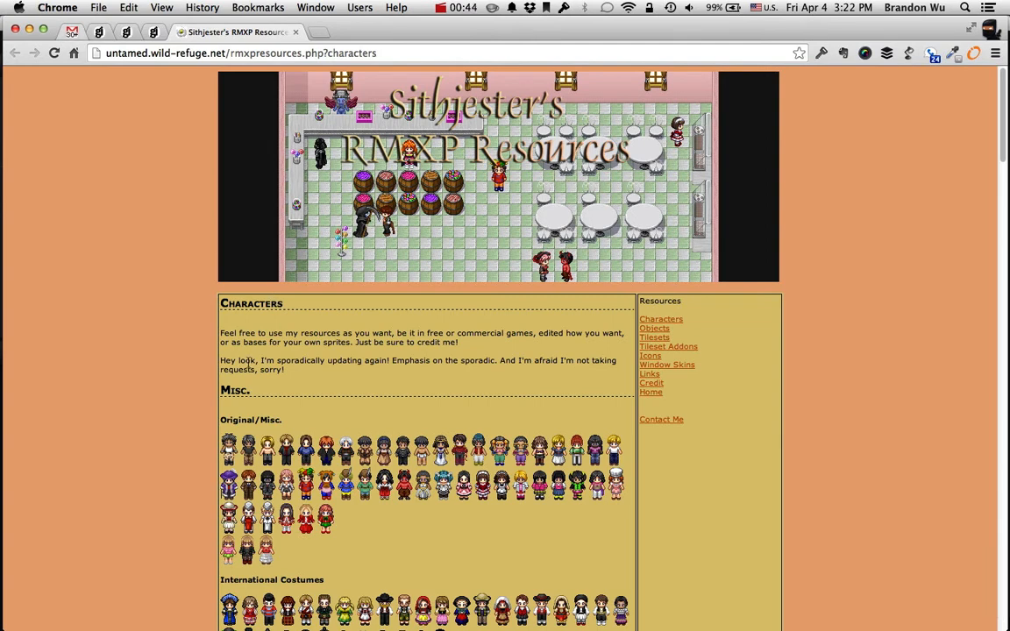
scroll(223, 342, "down", 1)
scroll(259, 380, "up", 1)
scroll(442, 369, "down", 1)
scroll(438, 369, "down", 2)
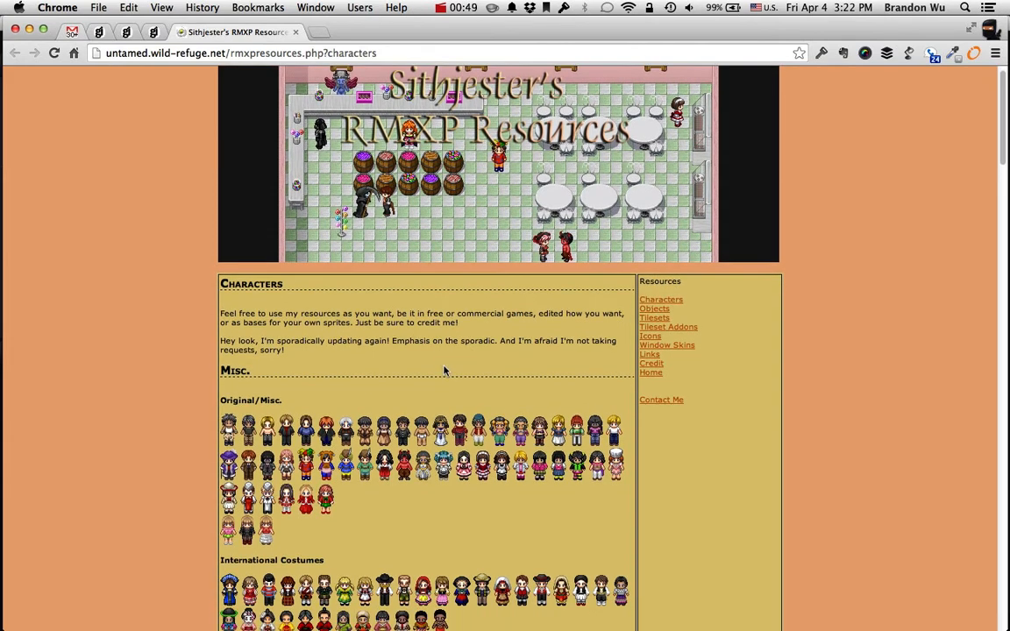
scroll(425, 369, "down", 5)
scroll(421, 368, "down", 2)
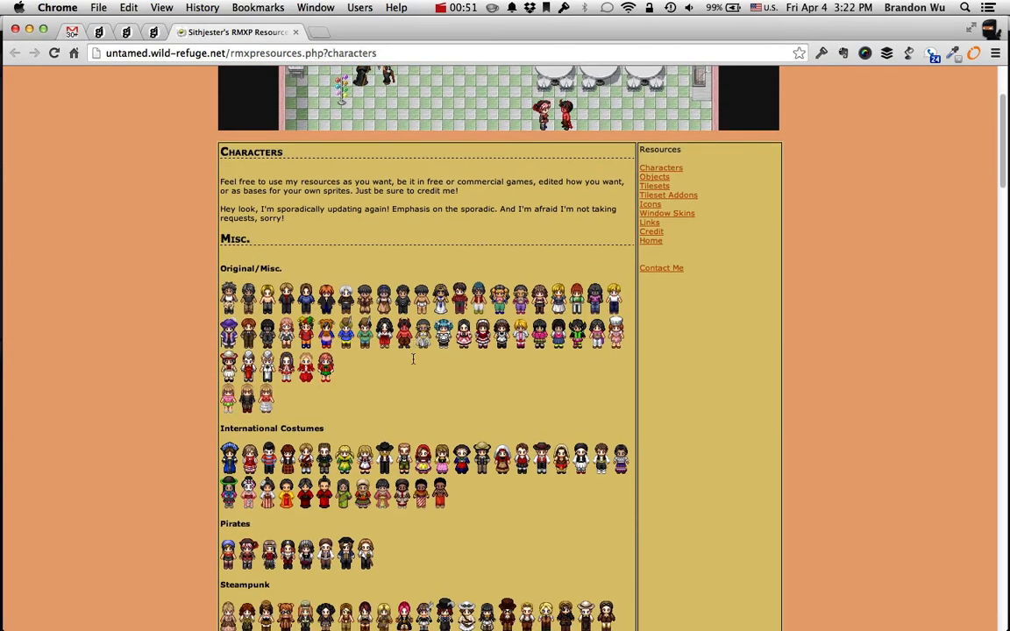
scroll(256, 360, "down", 1)
scroll(256, 360, "down", 3)
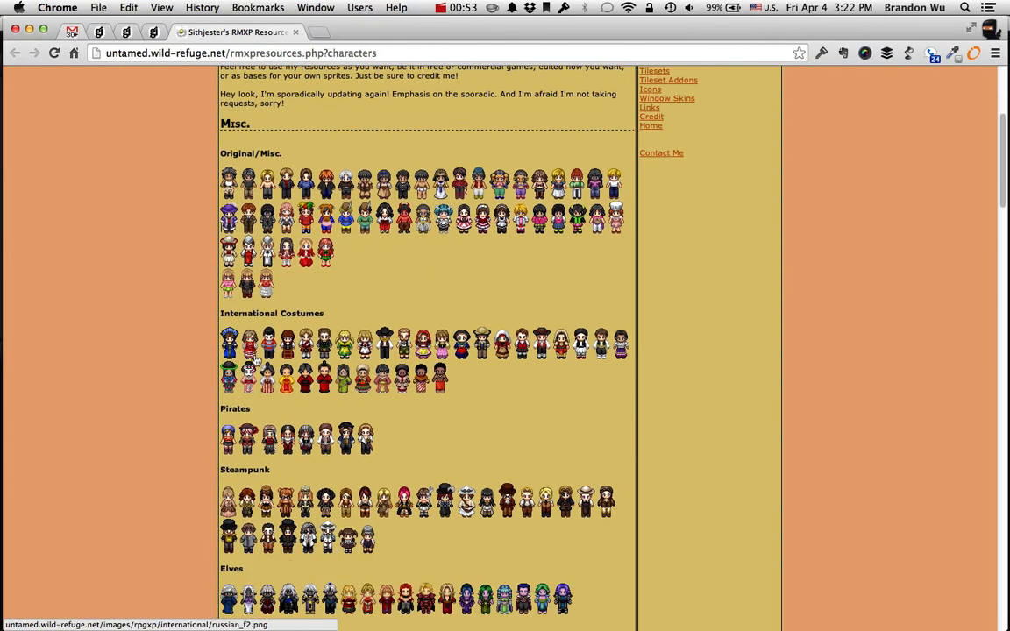
scroll(263, 362, "down", 4)
scroll(264, 361, "down", 2)
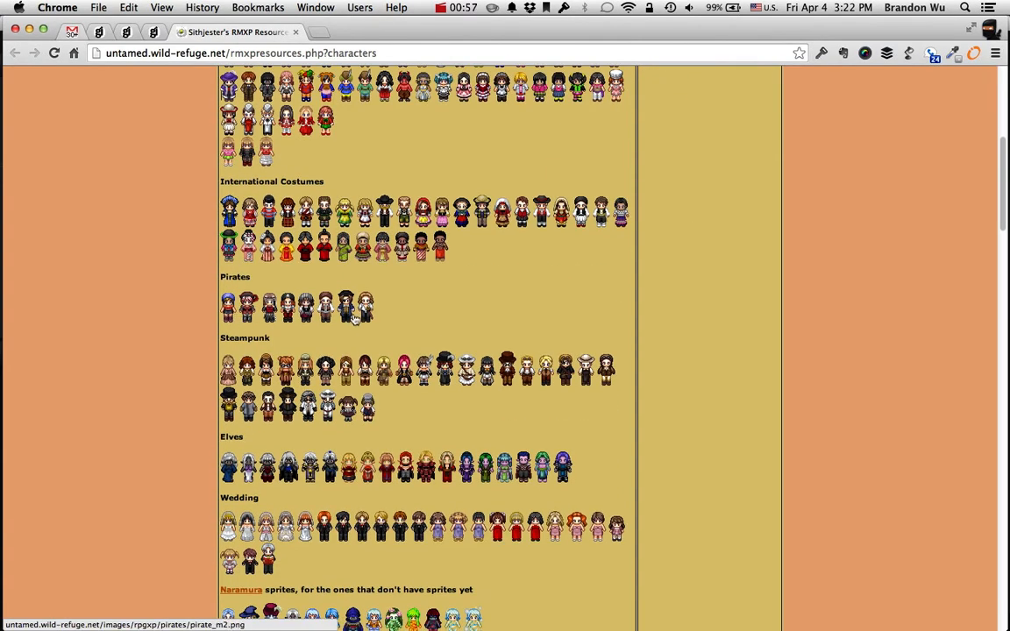
left_click(309, 285)
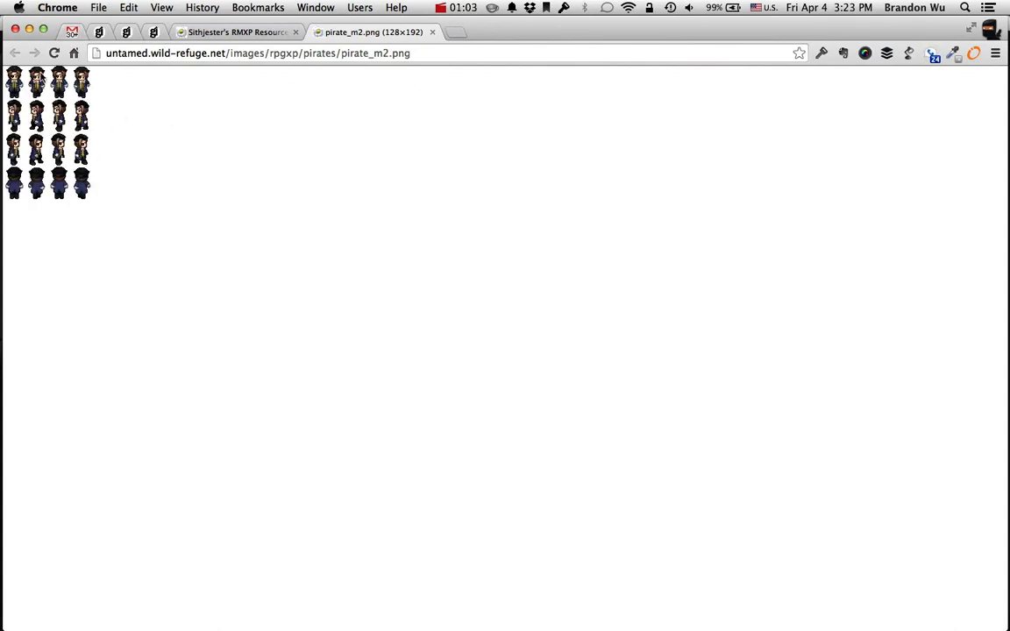
Try to bring the pirate sprite sheet straight from the web page into the Unity project assets
left_click_drag(56, 151, 592, 449)
key("super+Tab")
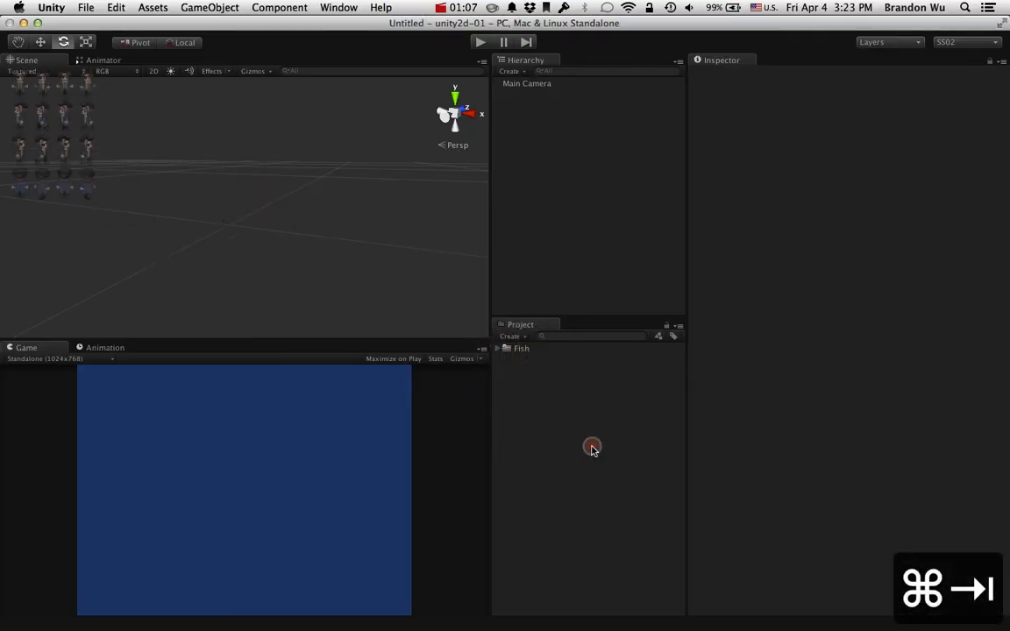
key("super+Tab")
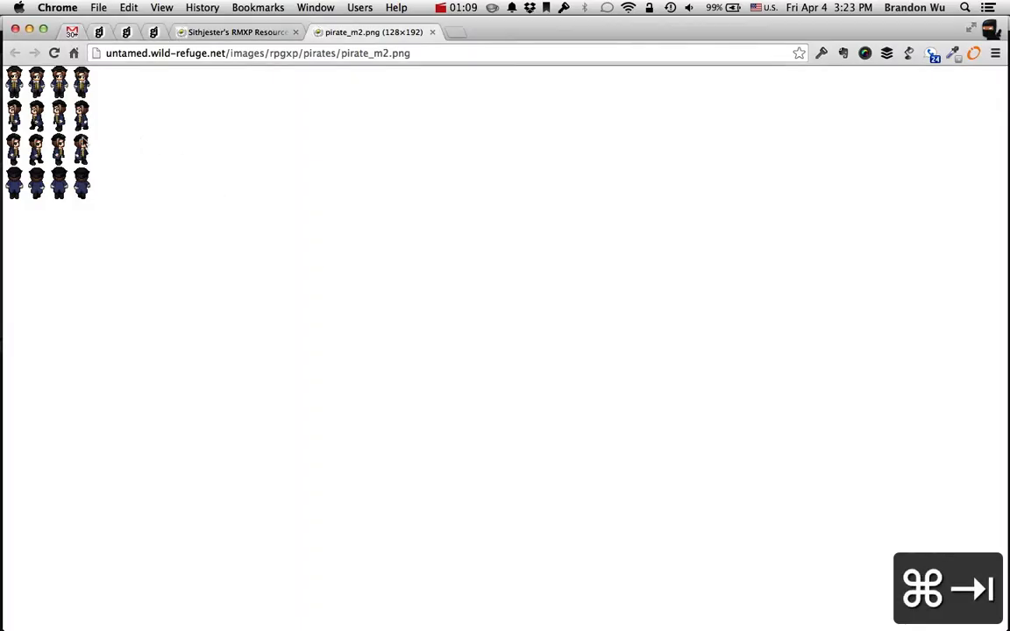
Download the pirate_m2.png sprite sheet to the computer
right_click(65, 114)
left_click(257, 155)
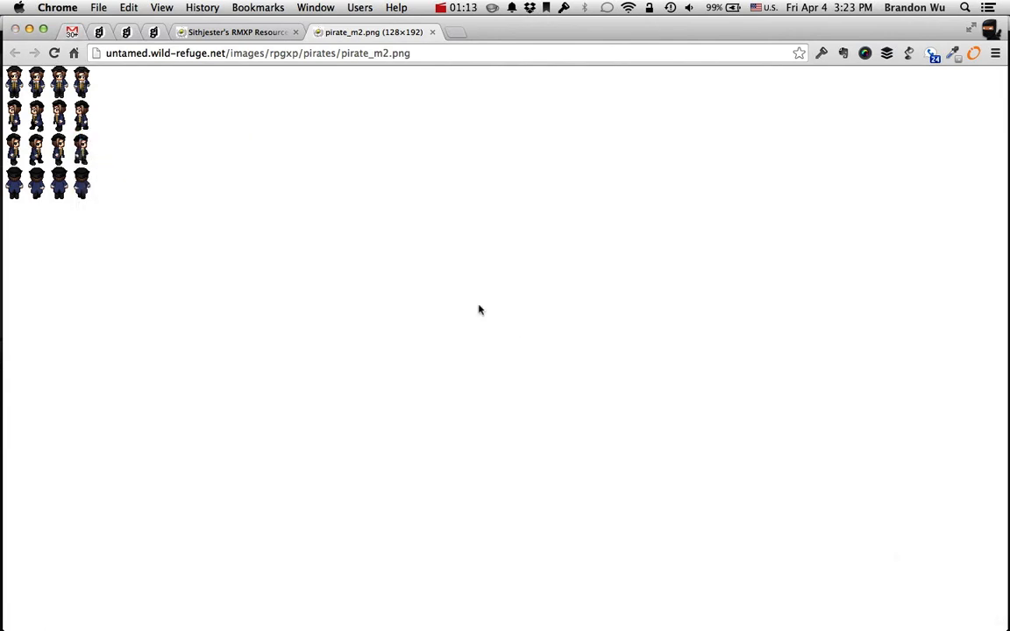
key("super+Tab")
key("super+Tab")
key("super+Tab")
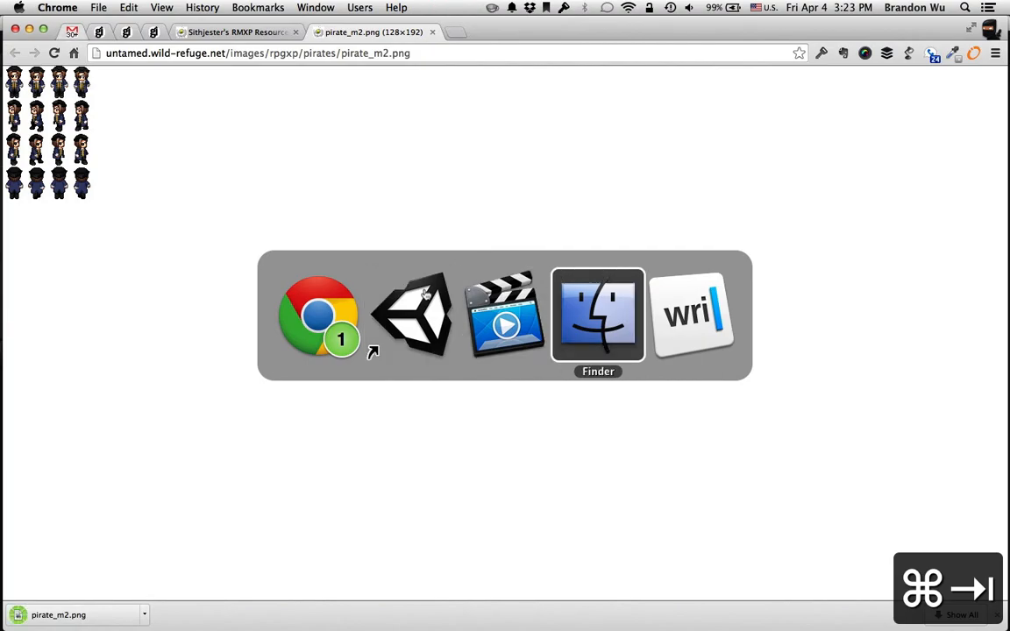
key("super+Tab")
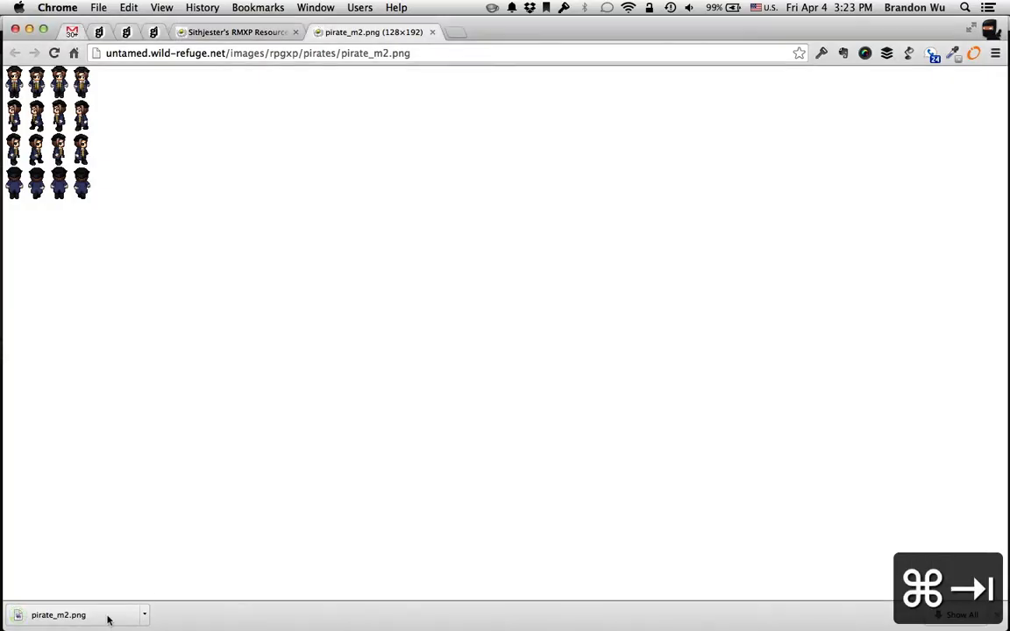
Import the downloaded pirate_m2.png into the Unity project assets, select it and expand its contents
left_click_drag(58, 615, 597, 429)
key("super+Tab")
left_click(543, 361)
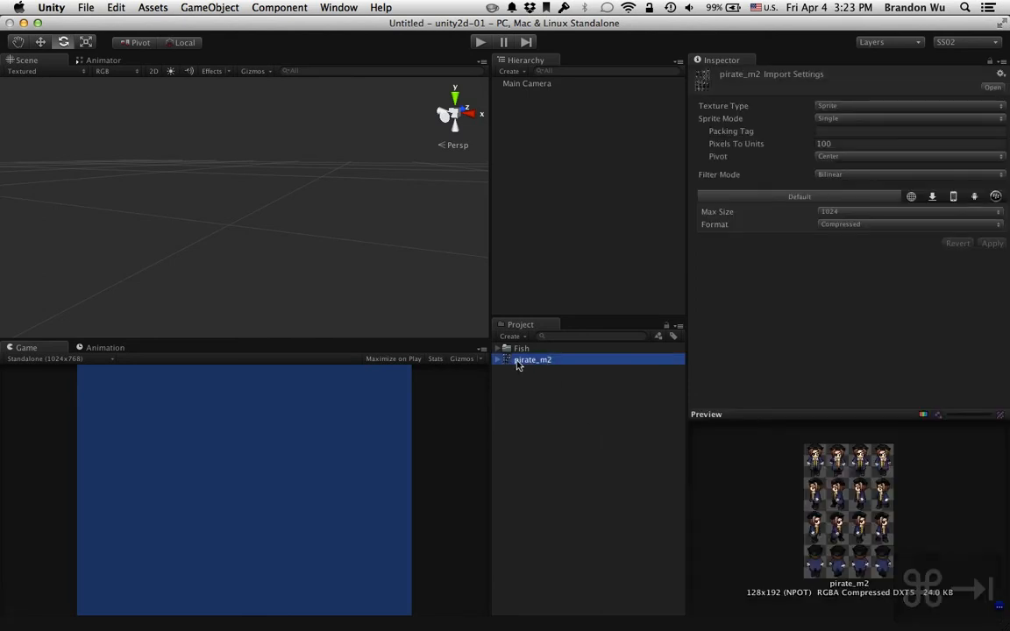
left_click(500, 361)
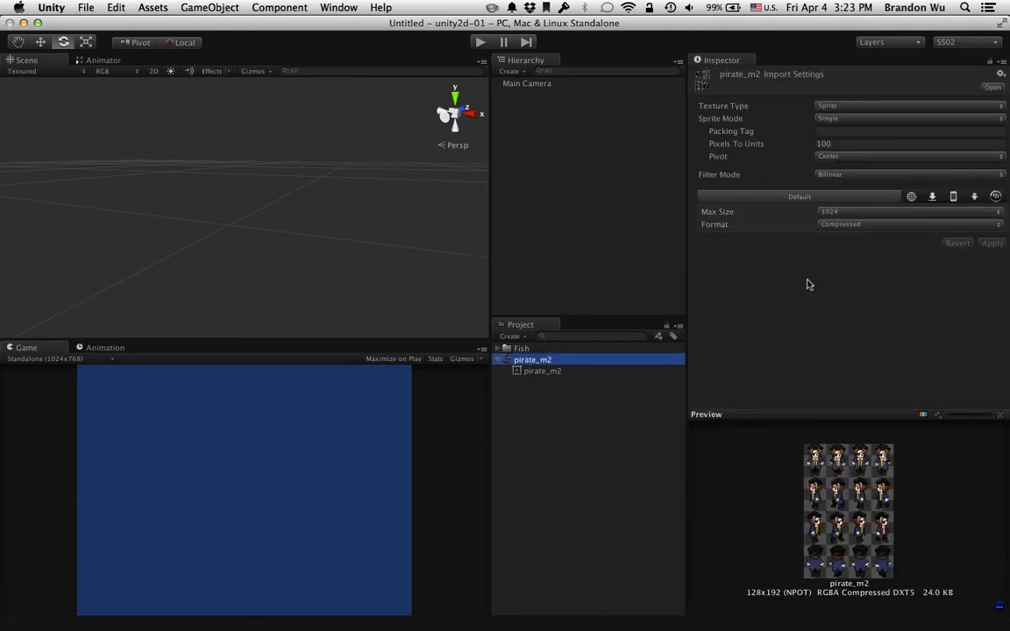
Set the Sprite Mode of pirate_m2 to Multiple and open the sheet in the Sprite Editor
left_click(873, 120)
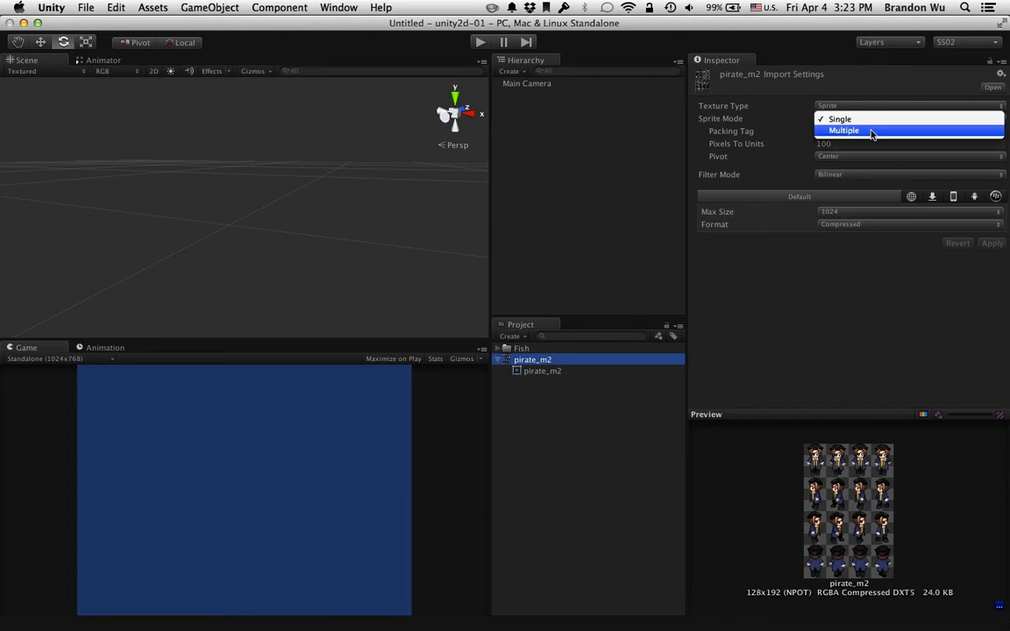
left_click(871, 131)
left_click(986, 158)
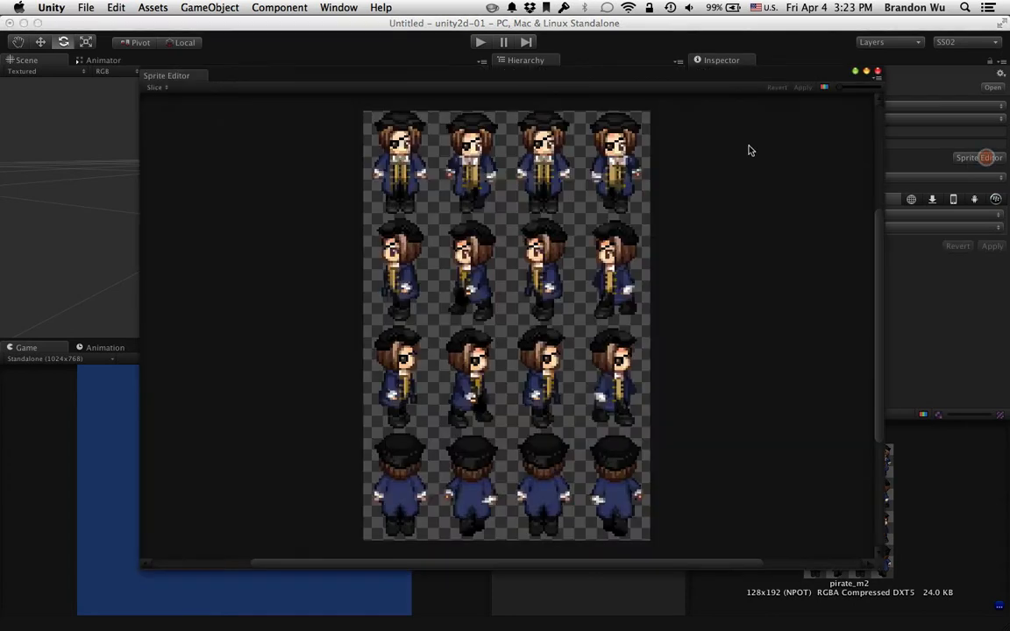
left_click_drag(474, 76, 406, 73)
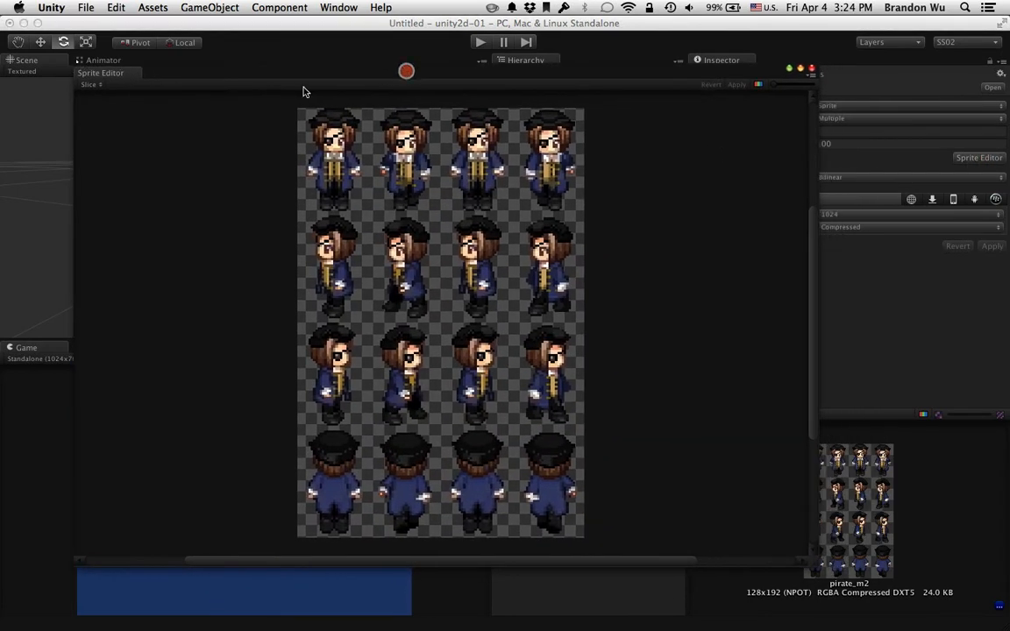
Set the slicing type to Grid and slice the sprite sheet at 64 by 64 pixels
left_click(95, 85)
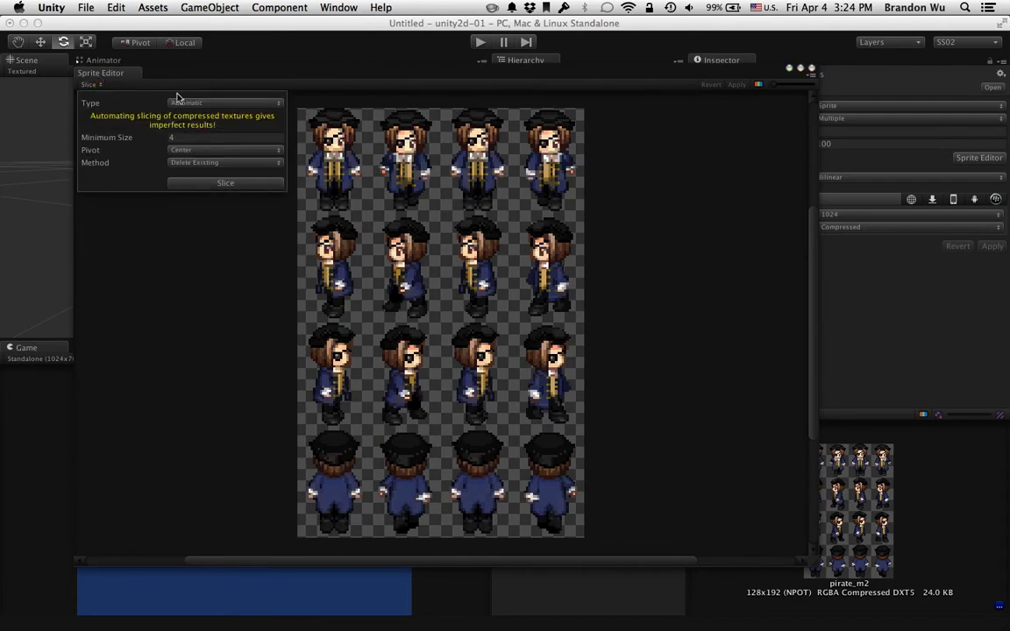
left_click(232, 103)
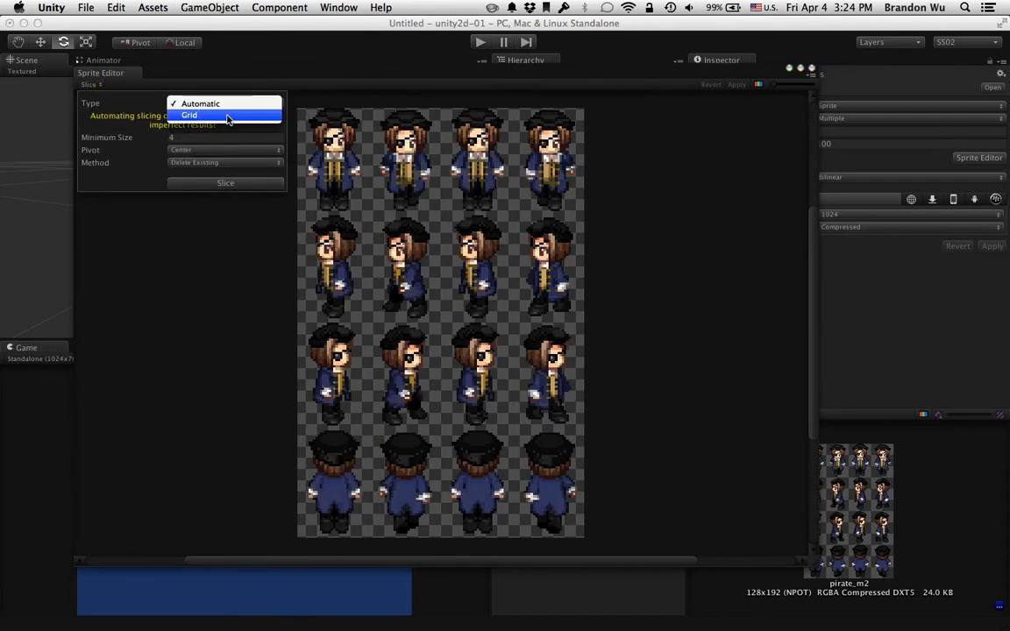
left_click(225, 118)
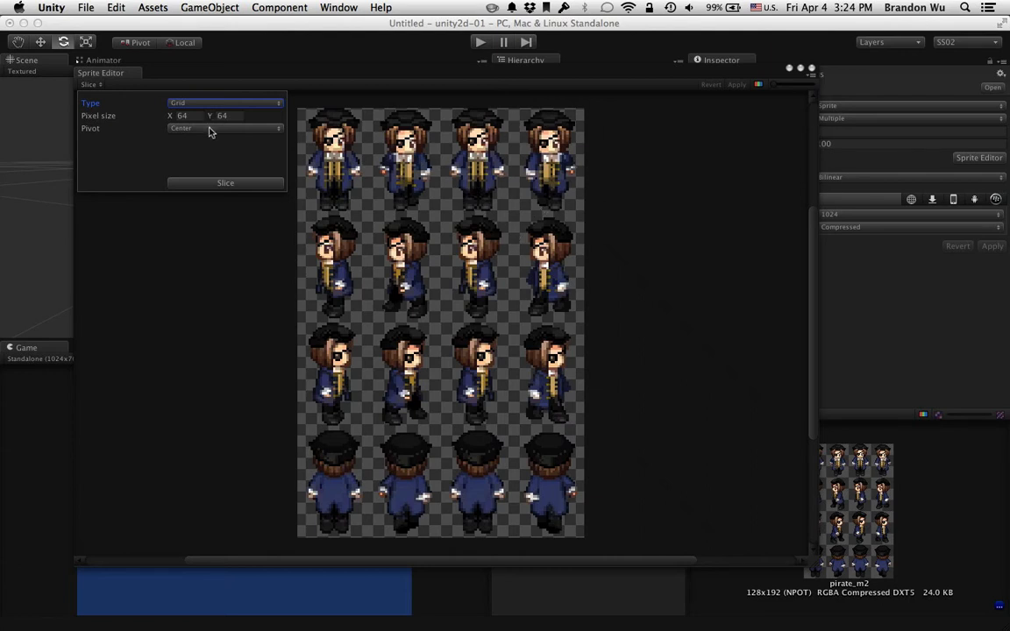
left_click(219, 181)
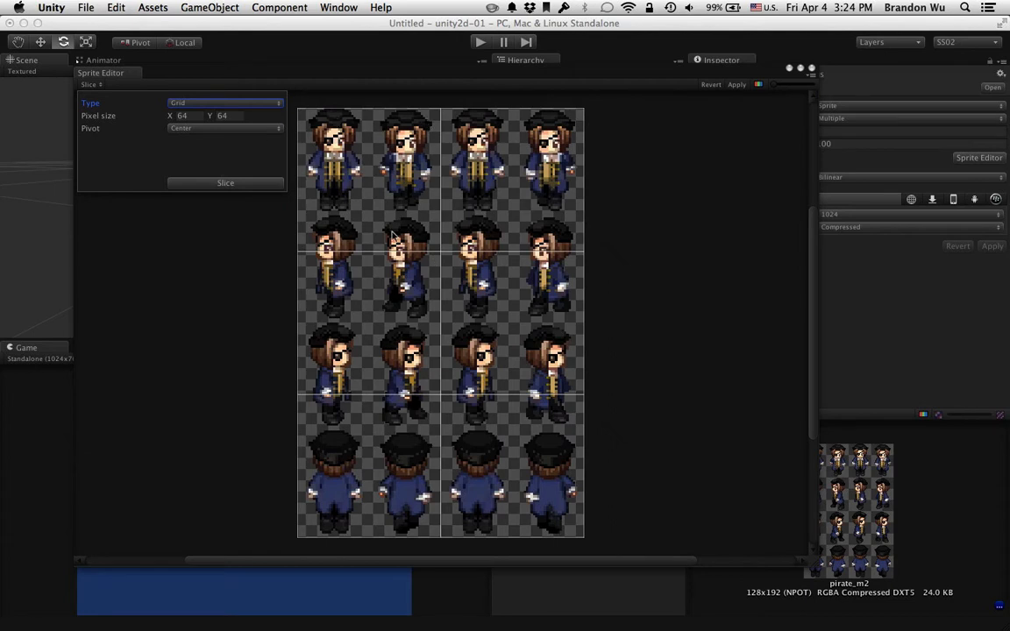
Set the grid pixel size to 20 by 20 and slice the sprite sheet again
left_click(200, 115)
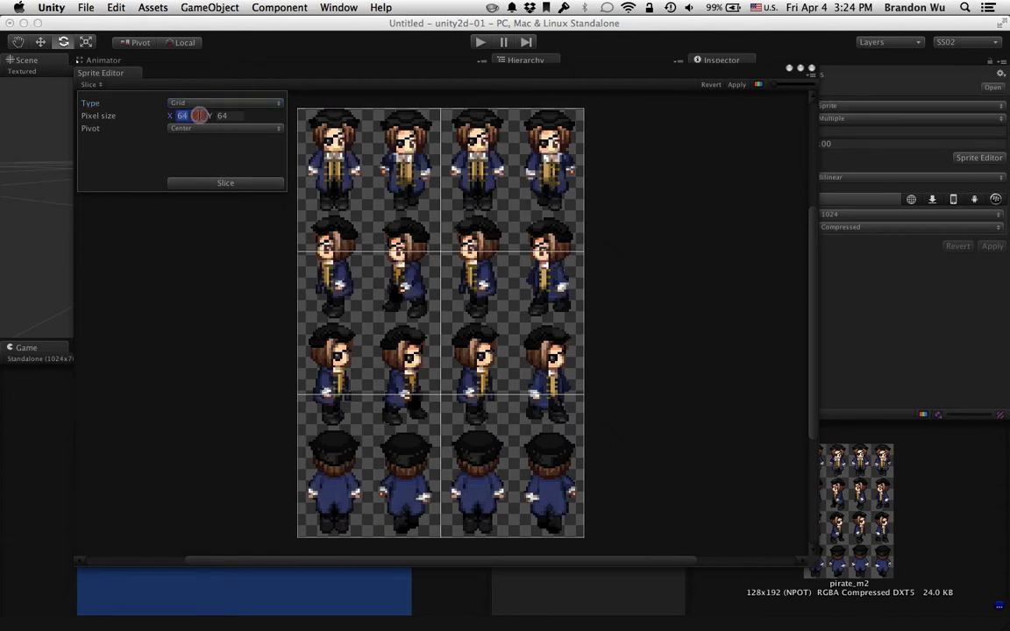
type("20")
key("Tab")
type("20")
key("Tab")
left_click(235, 181)
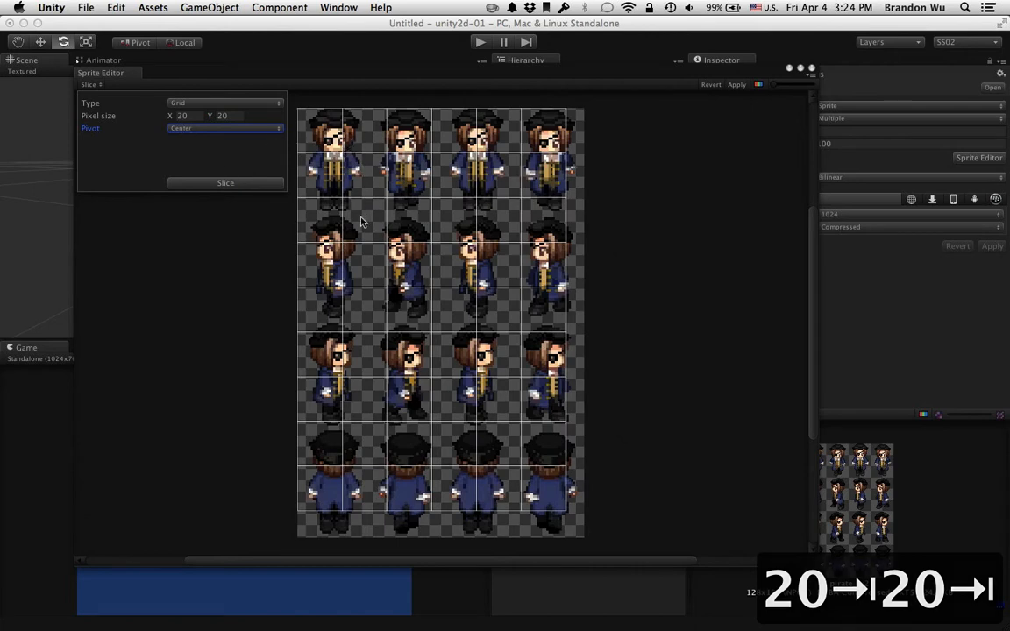
Enlarge the top-left slice to enclose the whole first pirate frame, about 32 by 47 pixels
left_click(323, 151)
left_click_drag(309, 121, 279, 105)
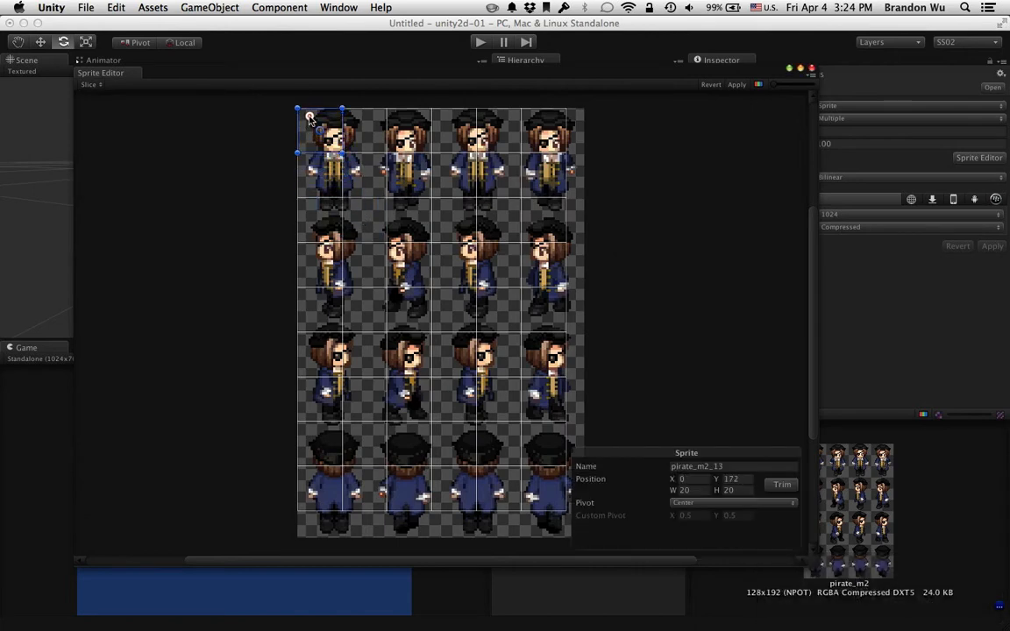
left_click_drag(342, 154, 372, 219)
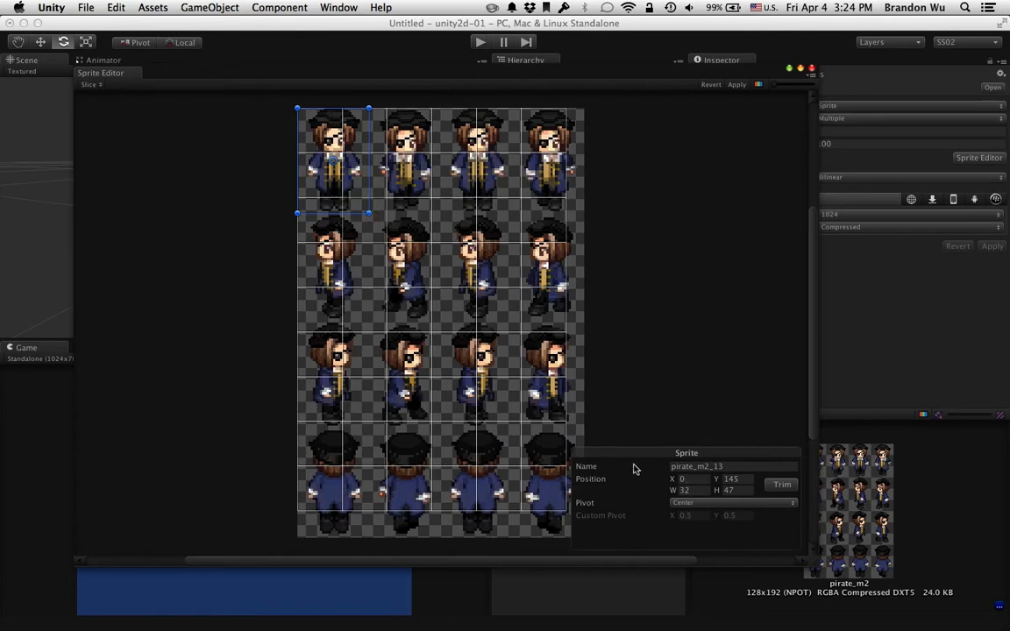
left_click(229, 180)
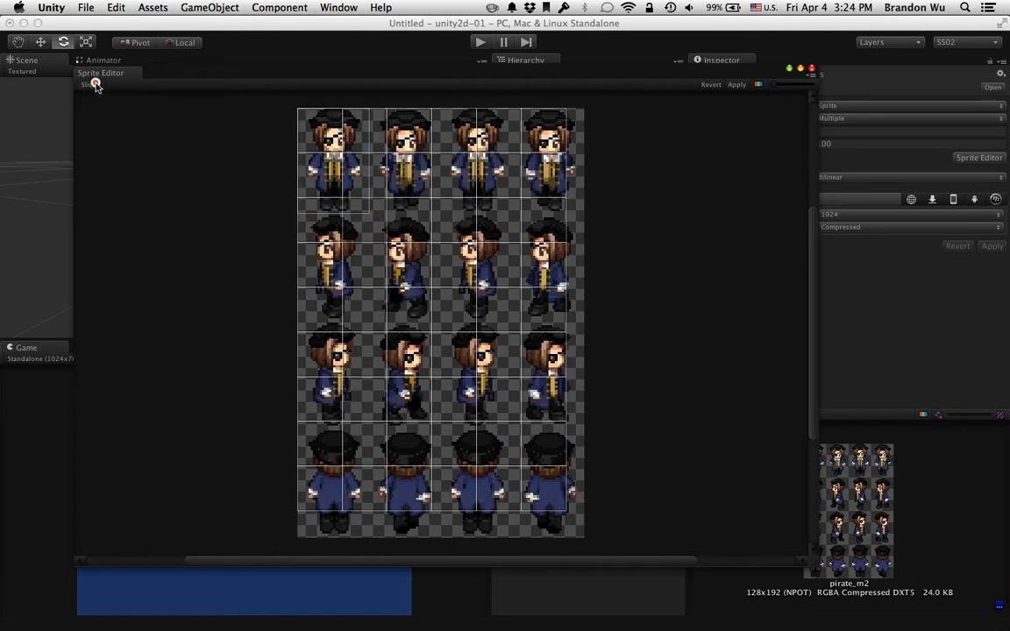
Slice the sprite sheet with a grid pixel size of 32 by 47 and the pivot at Center
left_click(91, 84)
left_click(188, 114)
type("32")
left_click(226, 115)
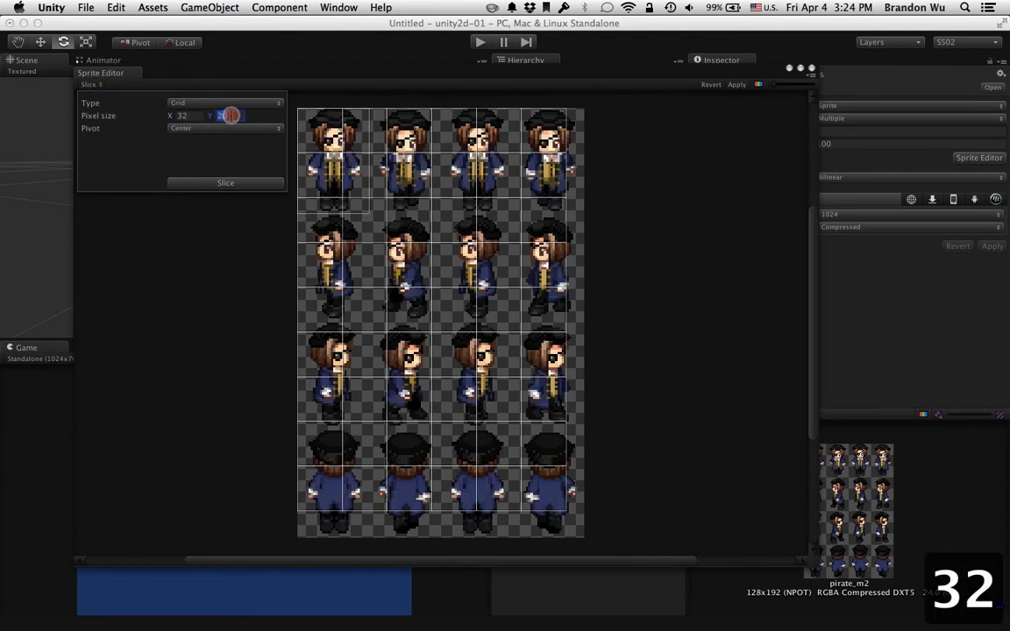
type("47")
left_click(226, 128)
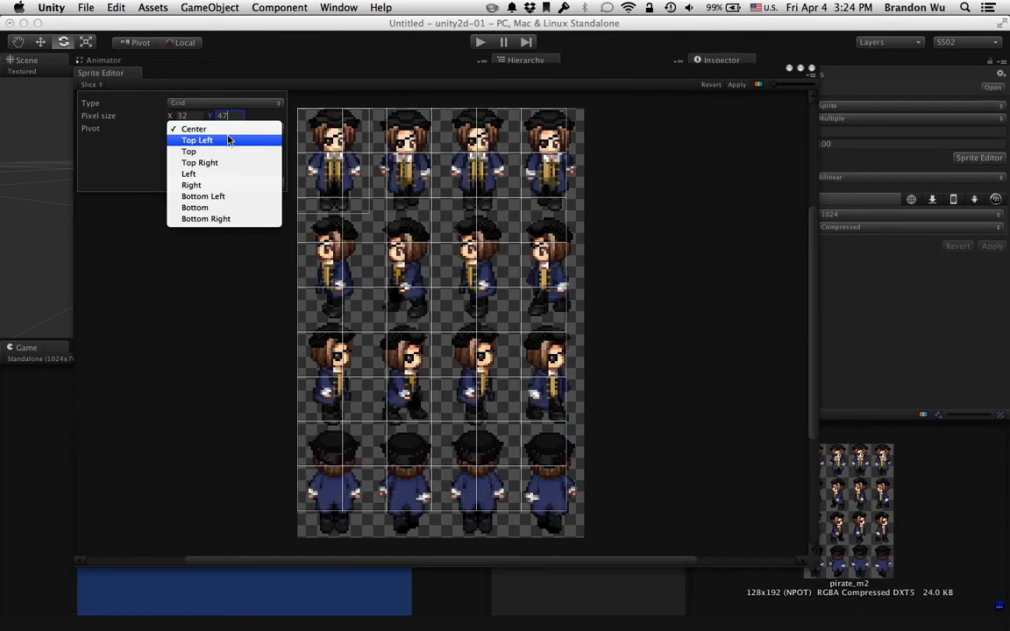
left_click(221, 140)
left_click(222, 130)
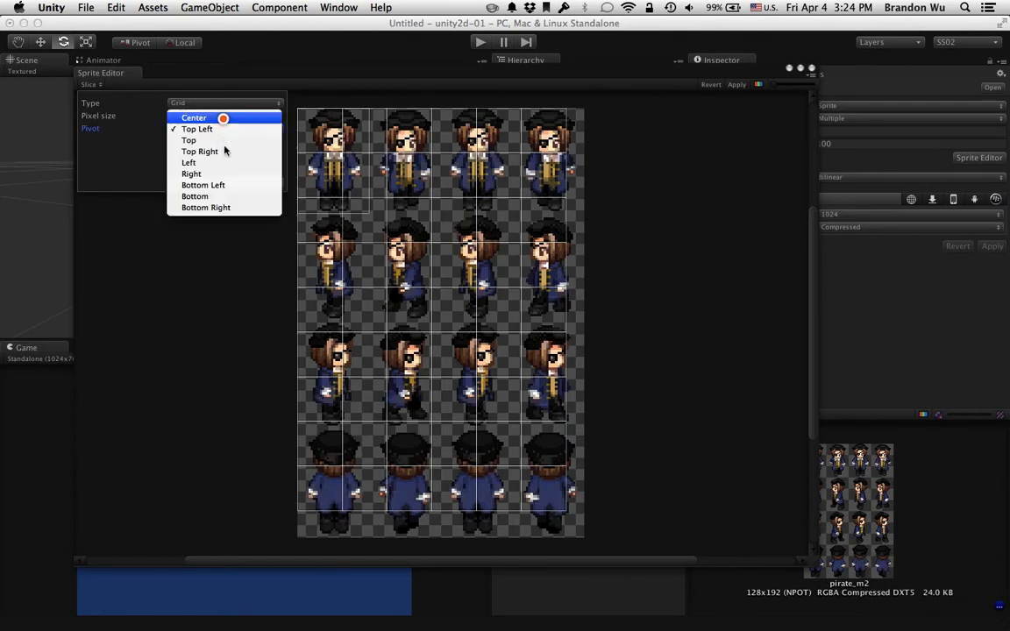
left_click(223, 111)
left_click(231, 183)
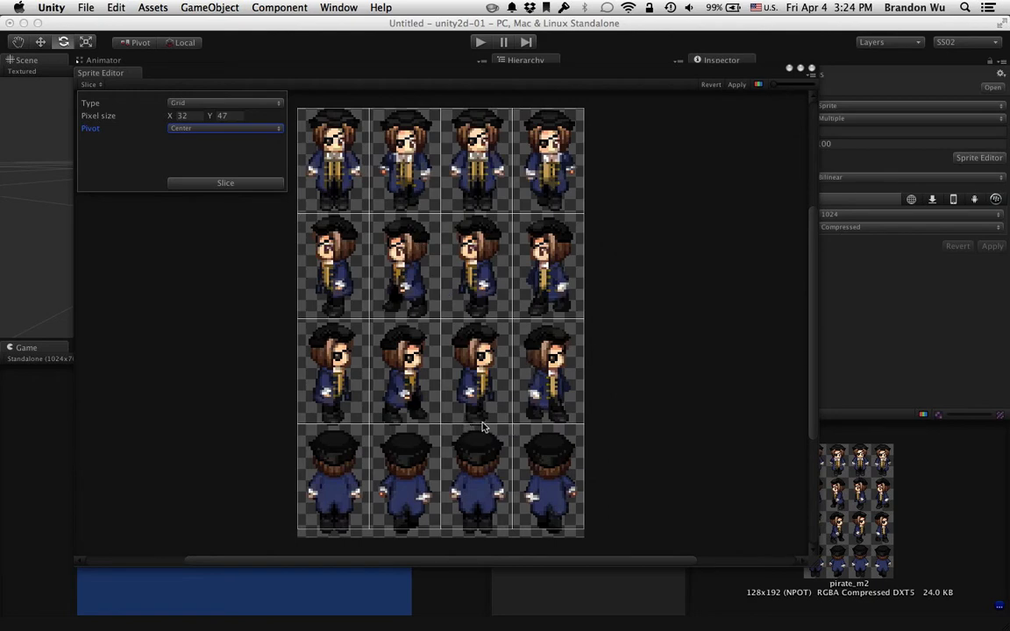
Change the grid's Y pixel size to 45 and slice the sprite sheet again
left_click(234, 115)
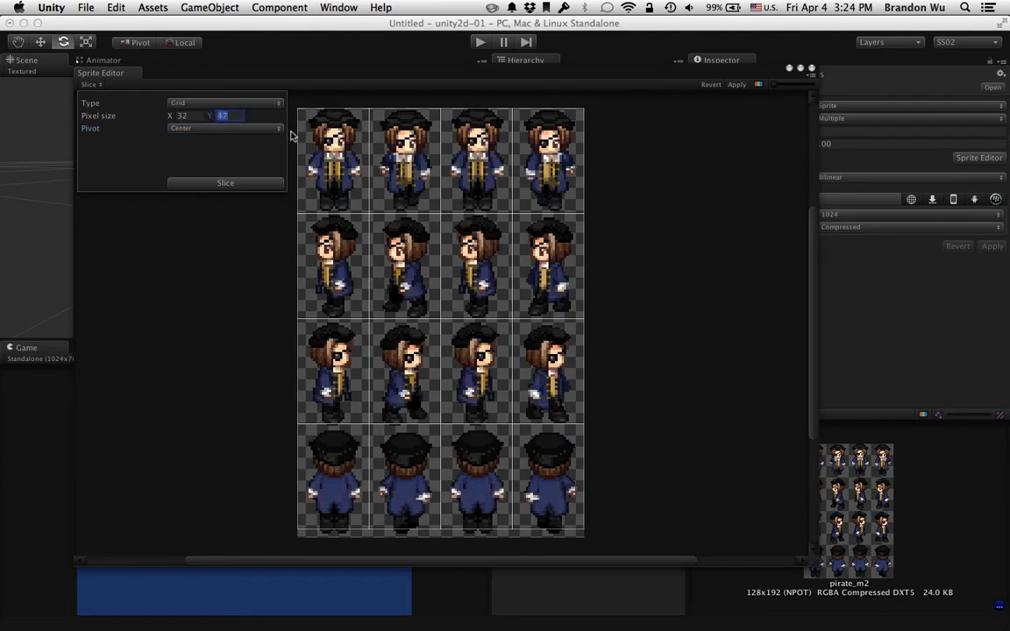
type("45")
left_click(239, 182)
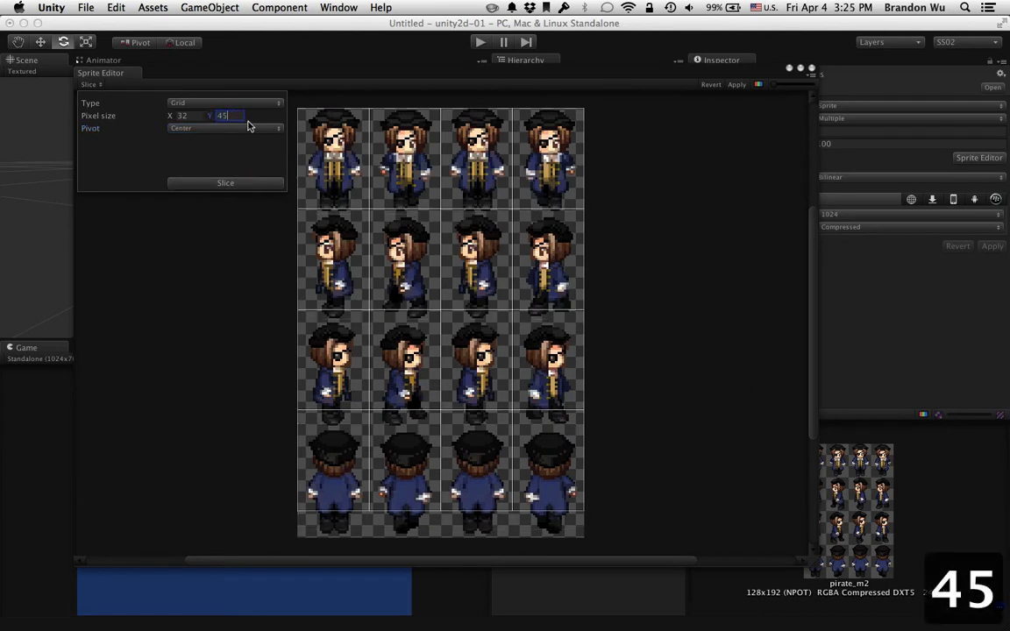
Try slicing the sprite sheet with a grid Y pixel size of 46, and again with 47
key("BackSpace")
type("6")
left_click(237, 182)
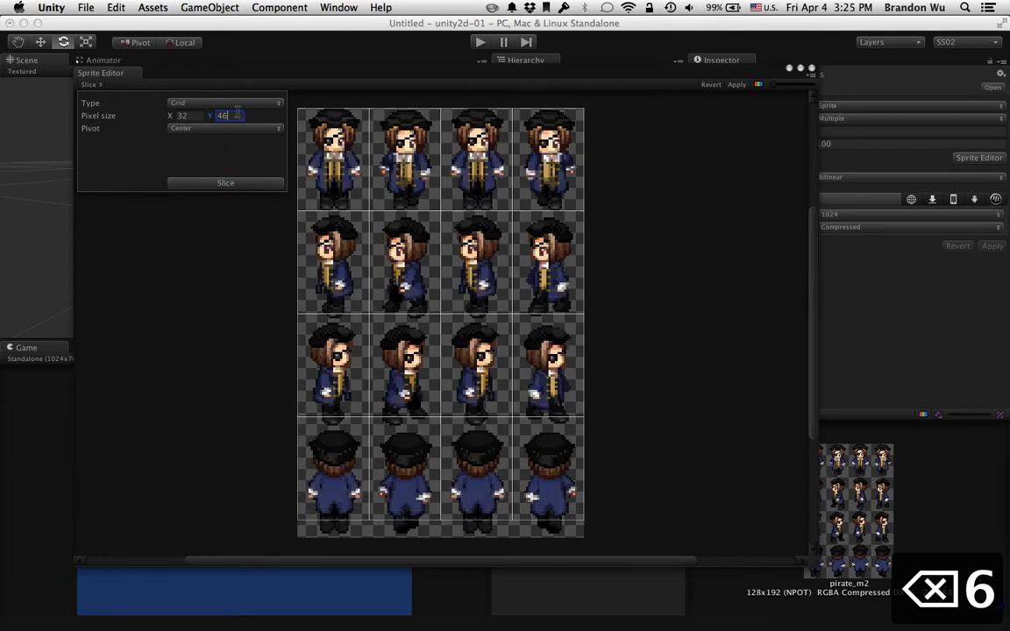
key("BackSpace")
type("7")
left_click(235, 182)
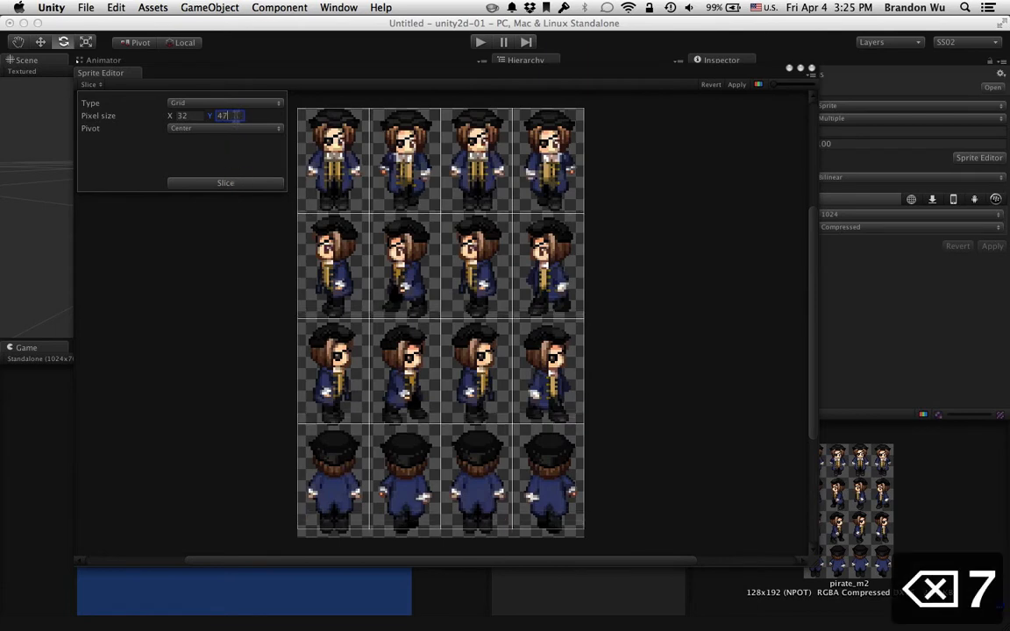
Set the grid's Y pixel size to 48 and slice the sprite sheet again
key("BackSpace")
type("8")
left_click(230, 182)
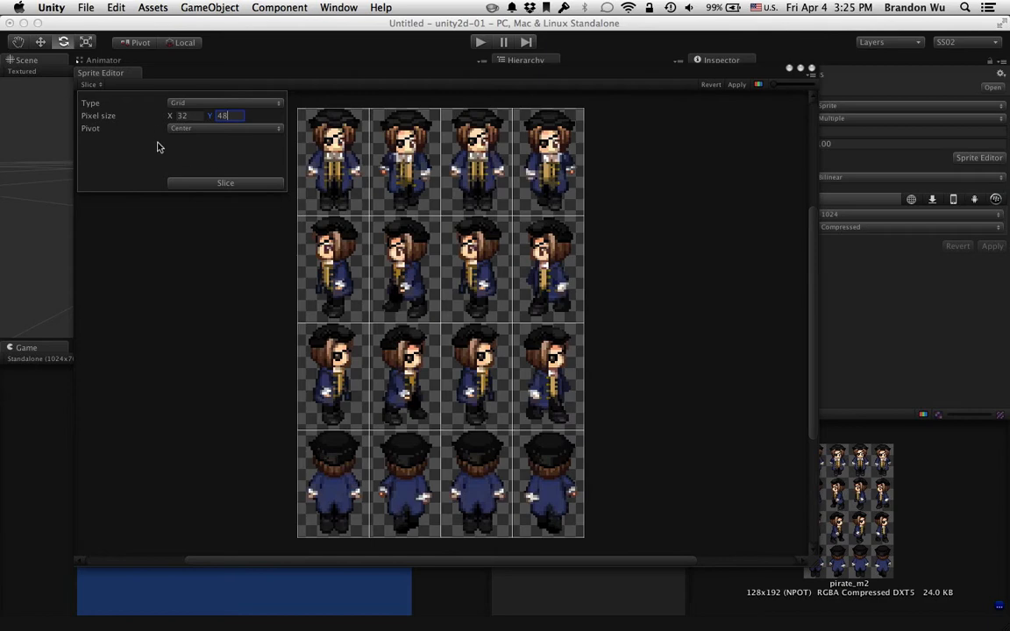
Close the Sprite Editor and revert the unapplied slicing of pirate_m2
left_click(189, 261)
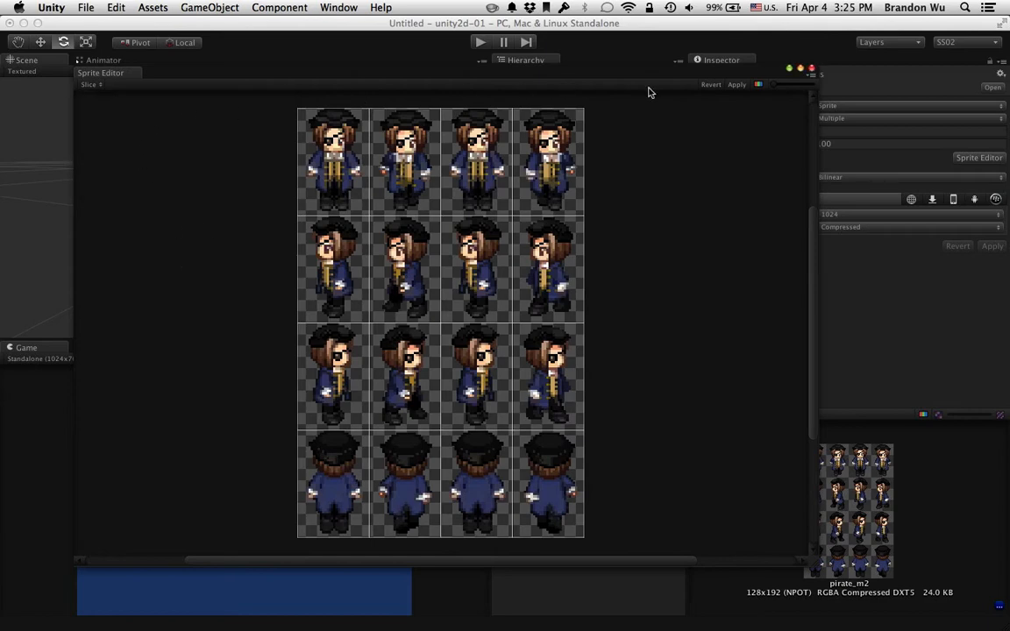
left_click(812, 68)
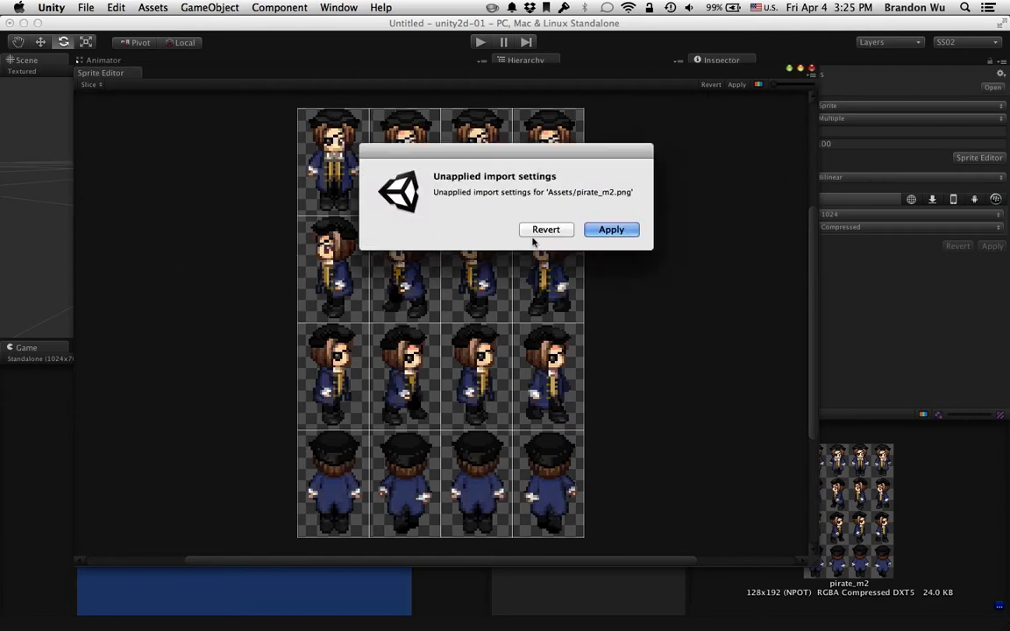
left_click(542, 209)
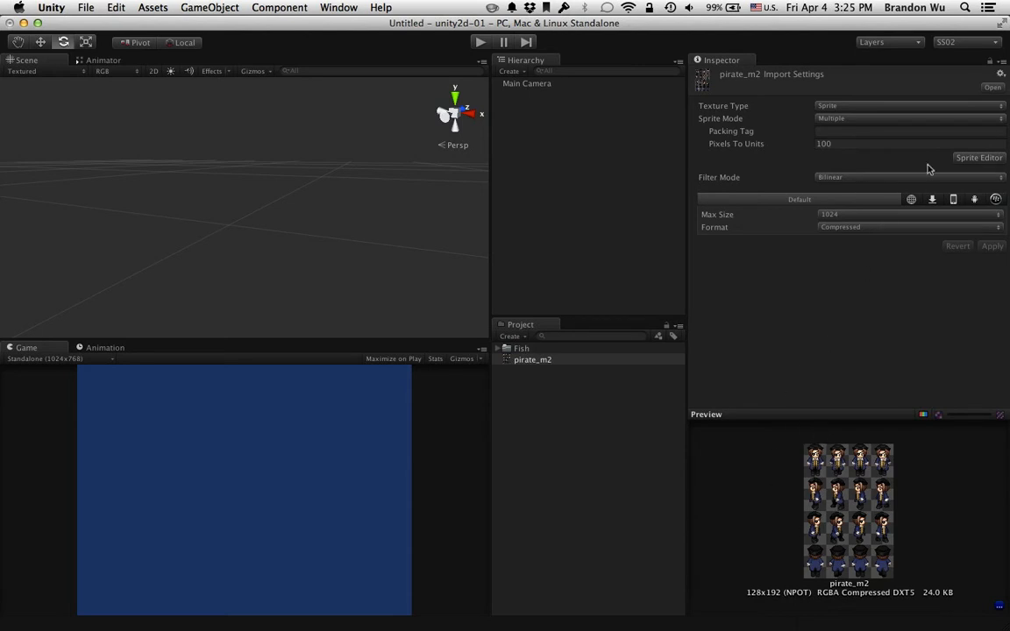
Reopen the Sprite Editor for pirate_m2 with its grid slicing settings shown
left_click(970, 158)
left_click(91, 85)
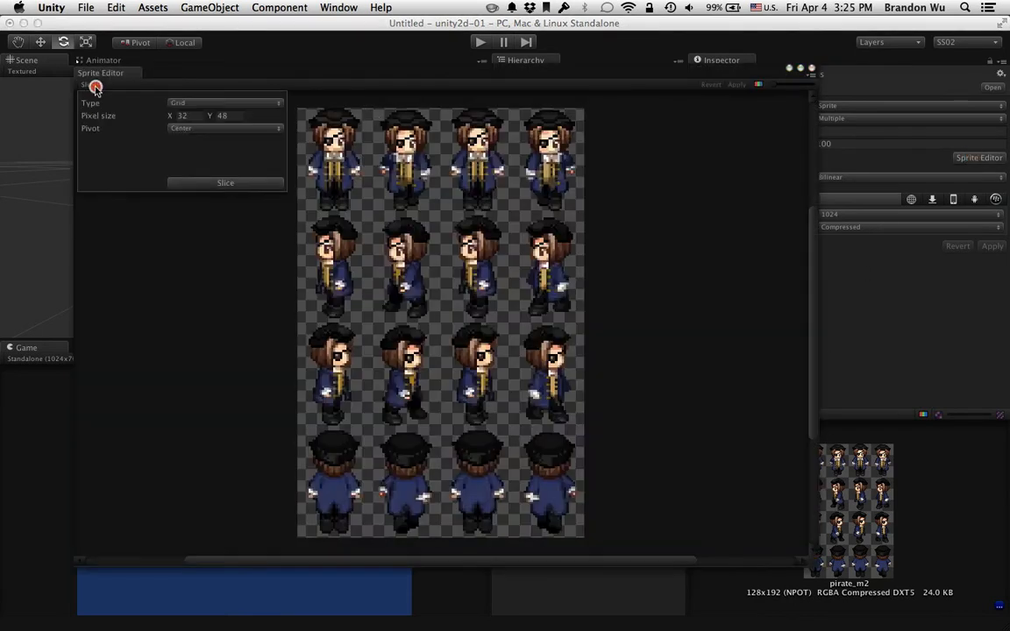
left_click(187, 114)
Calculate 128/4 in Spotlight, dividing the sheet's width by its four columns
key("super+space")
type("128/4")
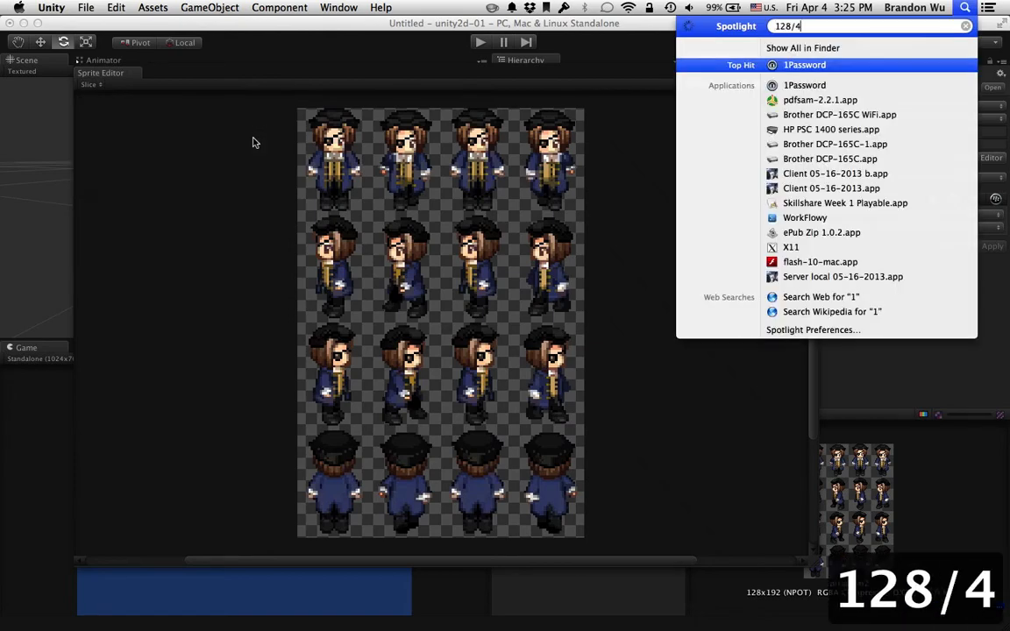
left_click(235, 223)
key("Escape")
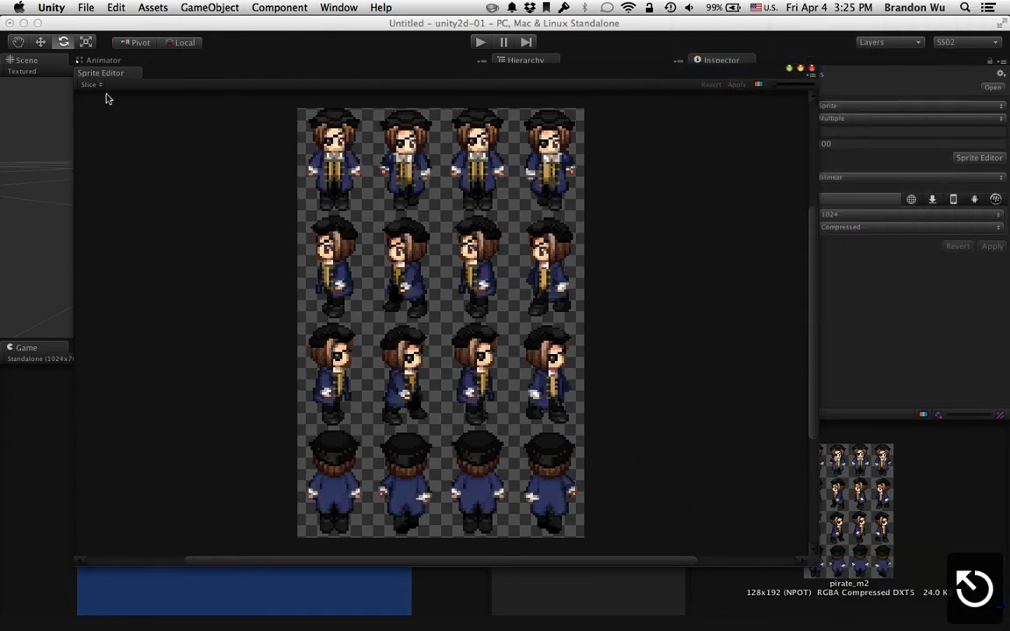
Slice the sprite sheet using the 32 by 48 pixel grid with the pivot at Center
left_click(90, 85)
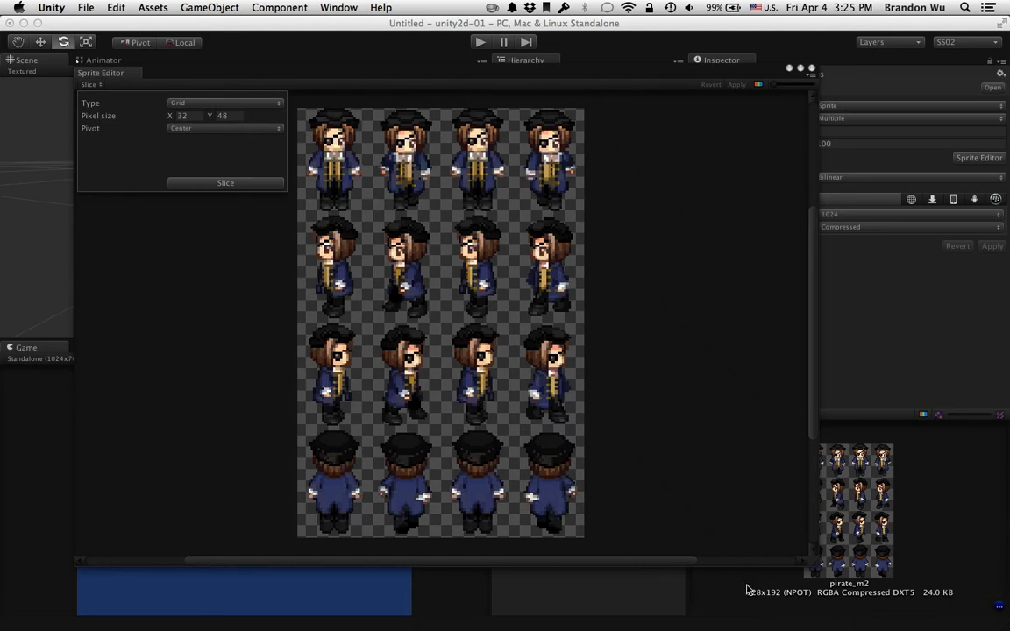
left_click(246, 185)
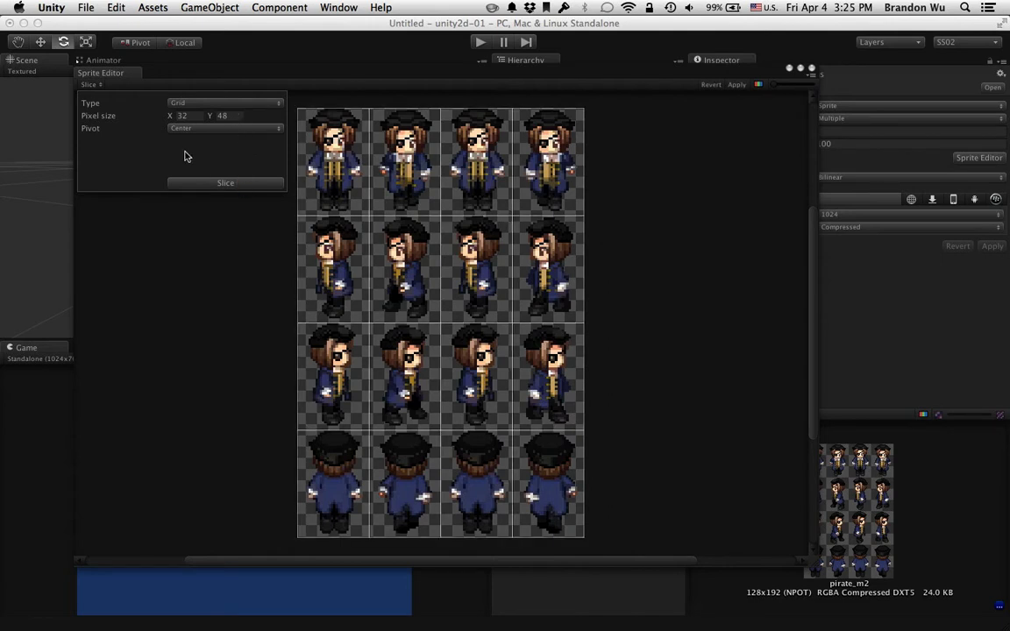
left_click(184, 224)
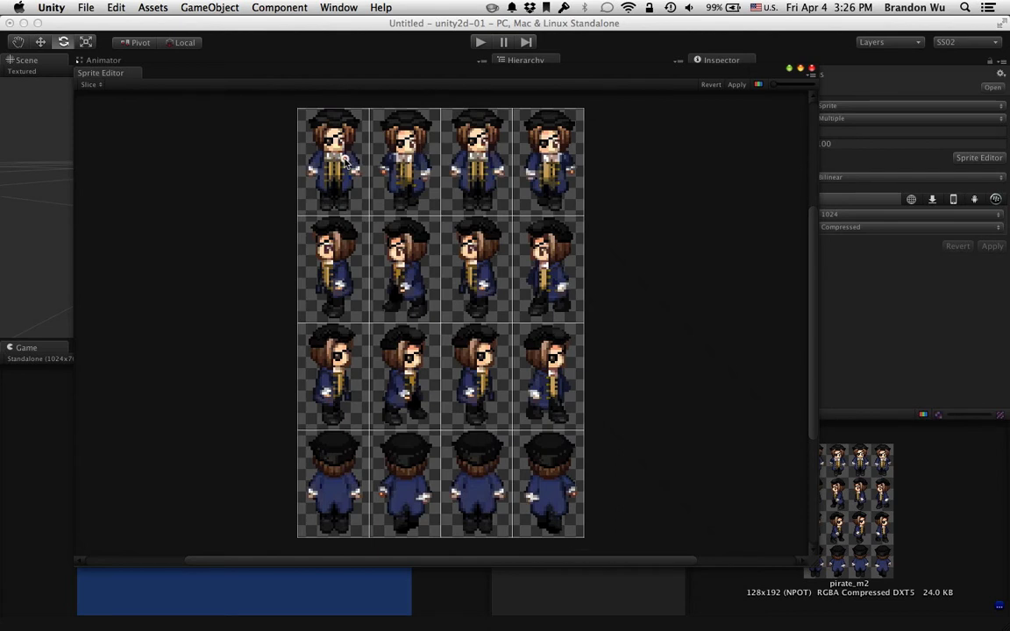
Examine the slices in the first row and the first three in the second row, checking their names and bounds
left_click(310, 145)
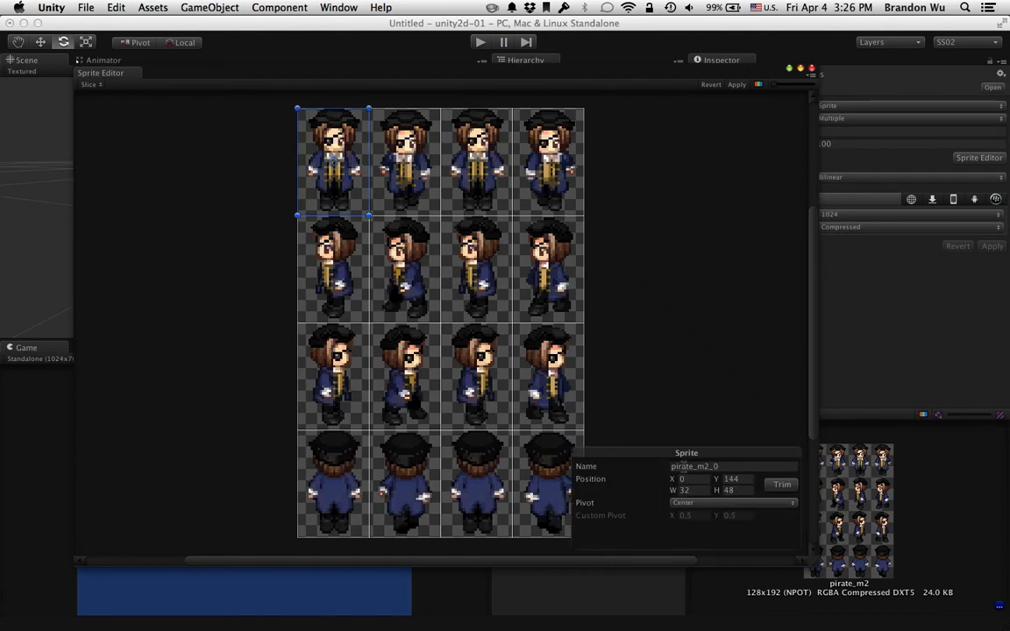
left_click(414, 167)
left_click(488, 168)
left_click(561, 164)
left_click(315, 150)
left_click(418, 162)
left_click(473, 153)
left_click(553, 164)
left_click(307, 163)
left_click(729, 468)
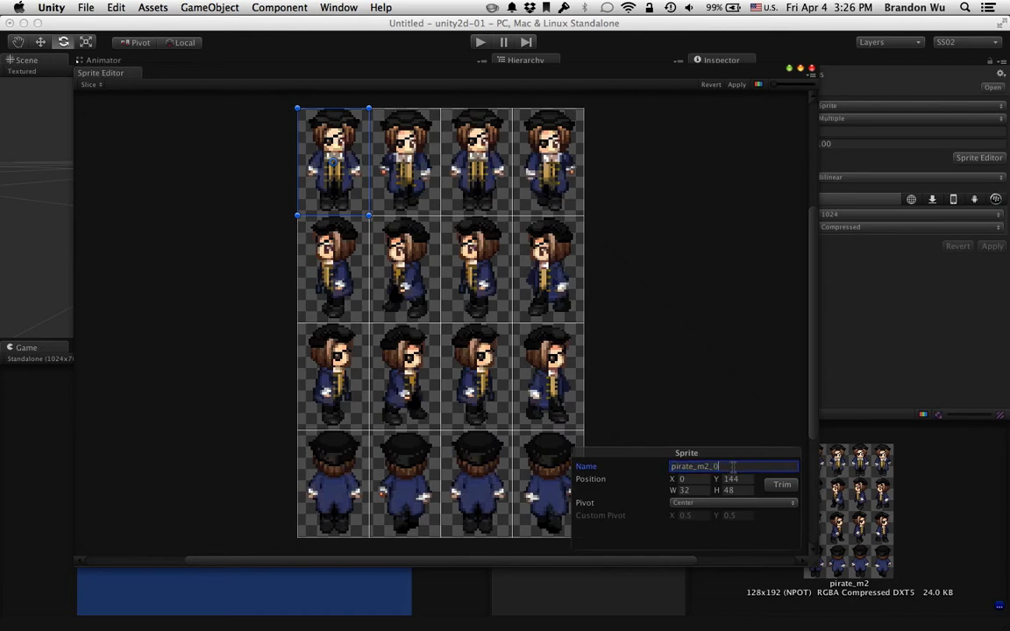
left_click(405, 163)
left_click(476, 162)
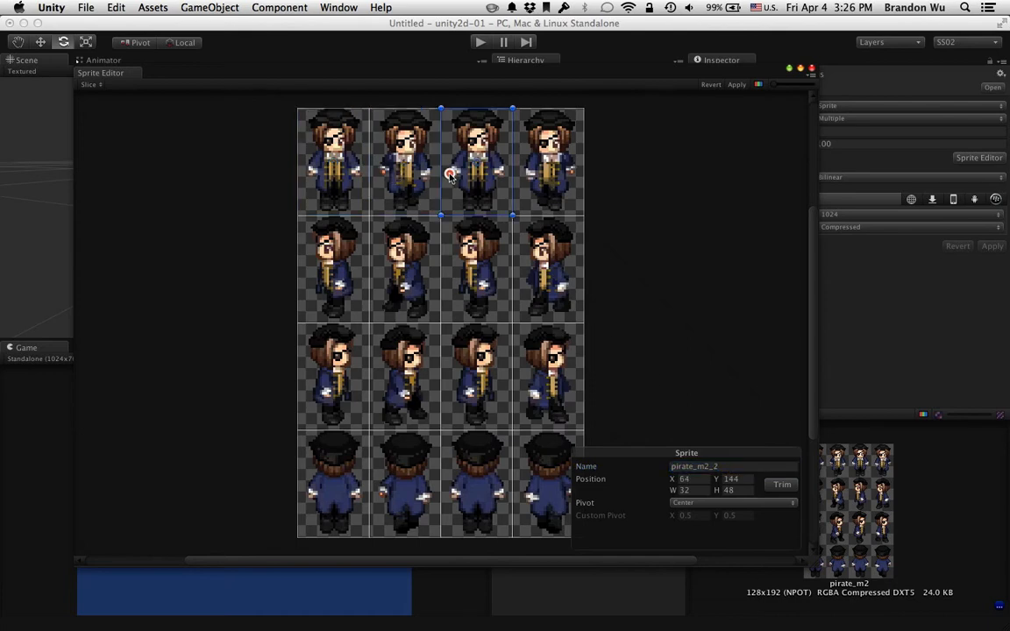
left_click(334, 247)
left_click(414, 253)
left_click(474, 263)
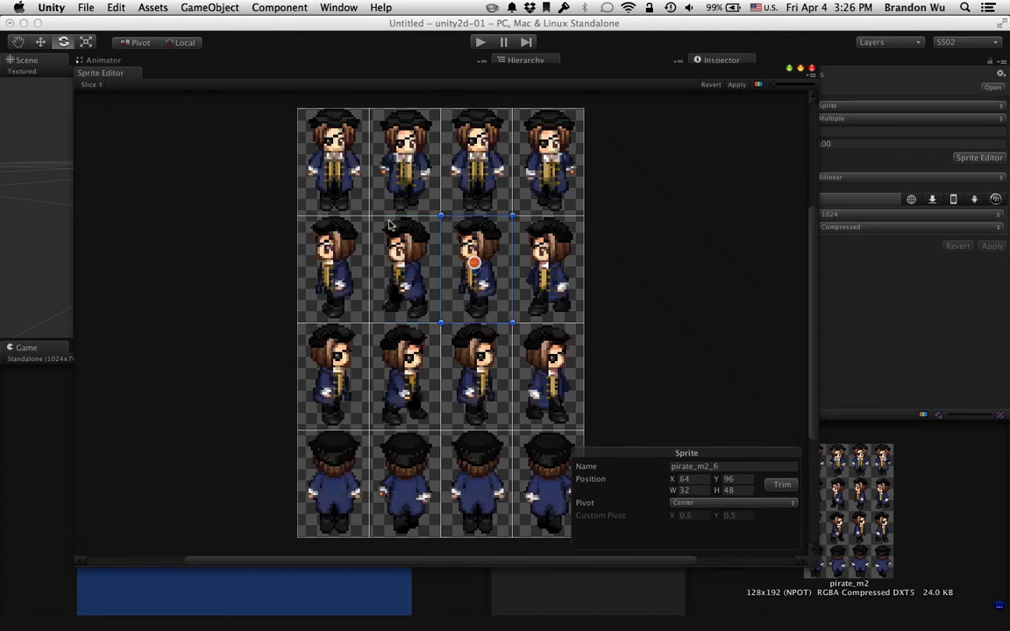
Rename the first frame of the first row as idle_0
left_click(345, 174)
left_click(737, 467)
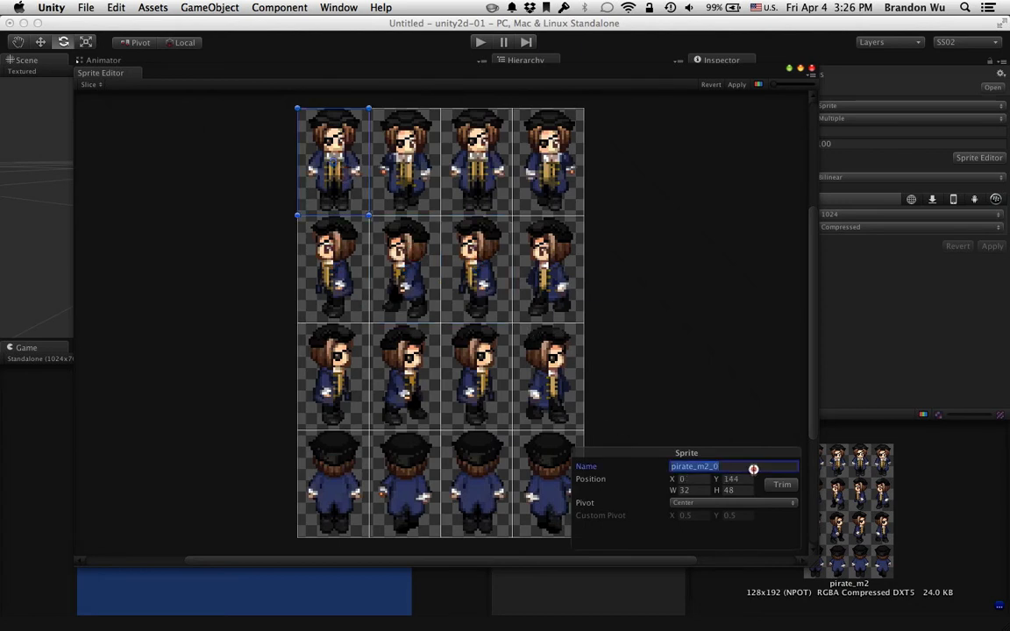
type("idle_0")
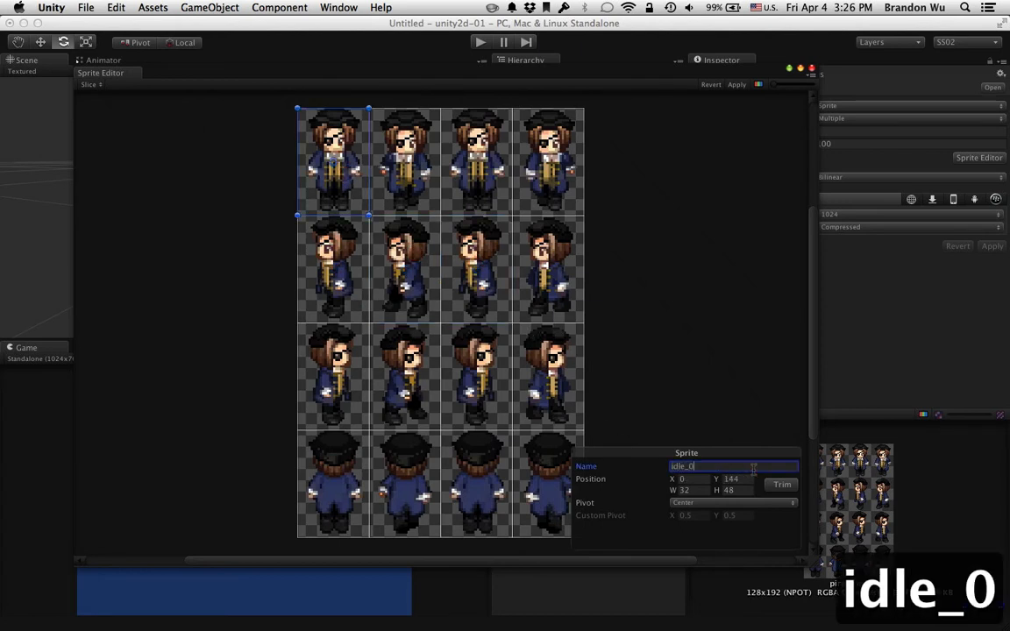
left_click(395, 146)
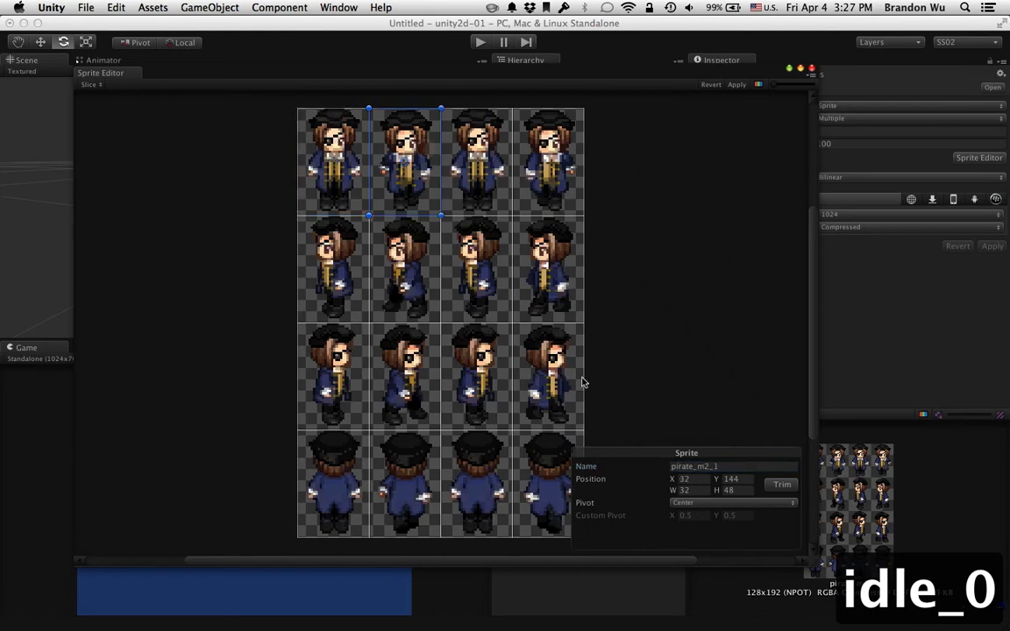
Rename the first frame of the first row as down_0
left_click(303, 140)
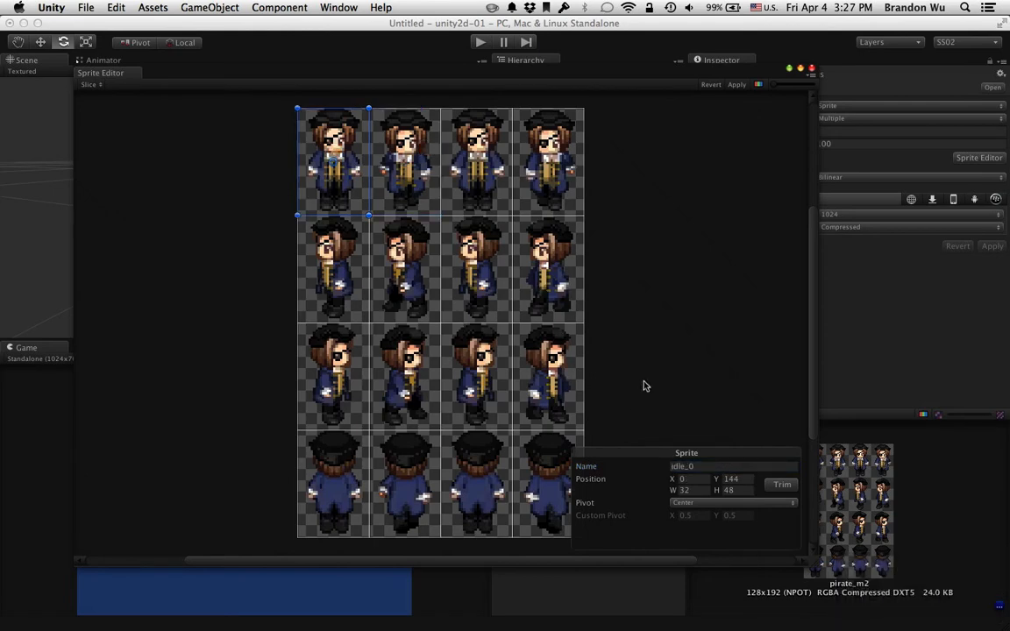
left_click(709, 467)
double_click(709, 467)
type("down_0")
key("Return")
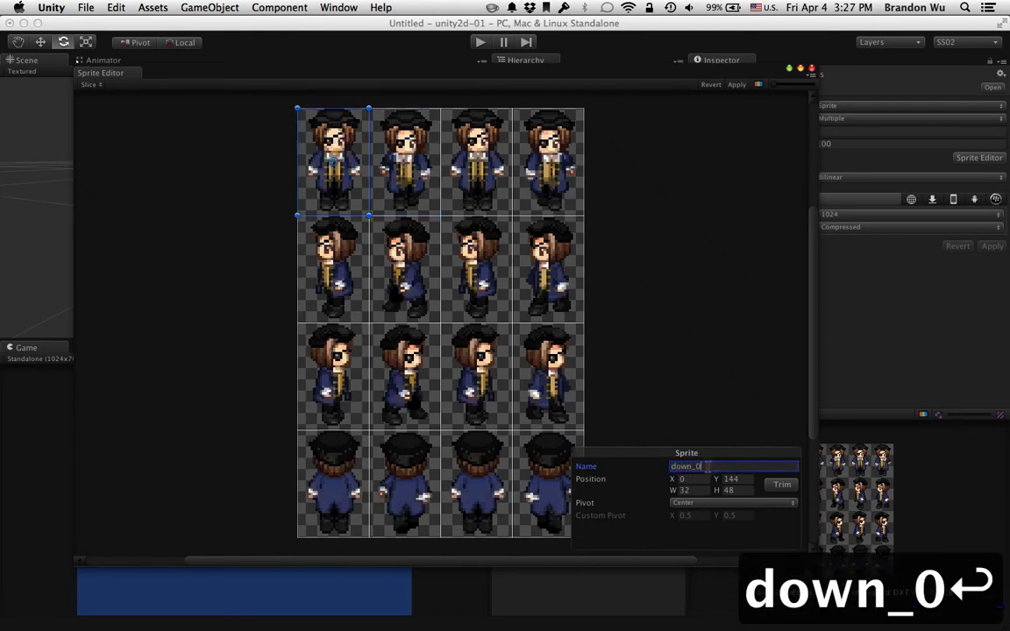
Rename the second, third and fourth frames of the first row as down_1, down_2 and down_3
left_click(421, 176)
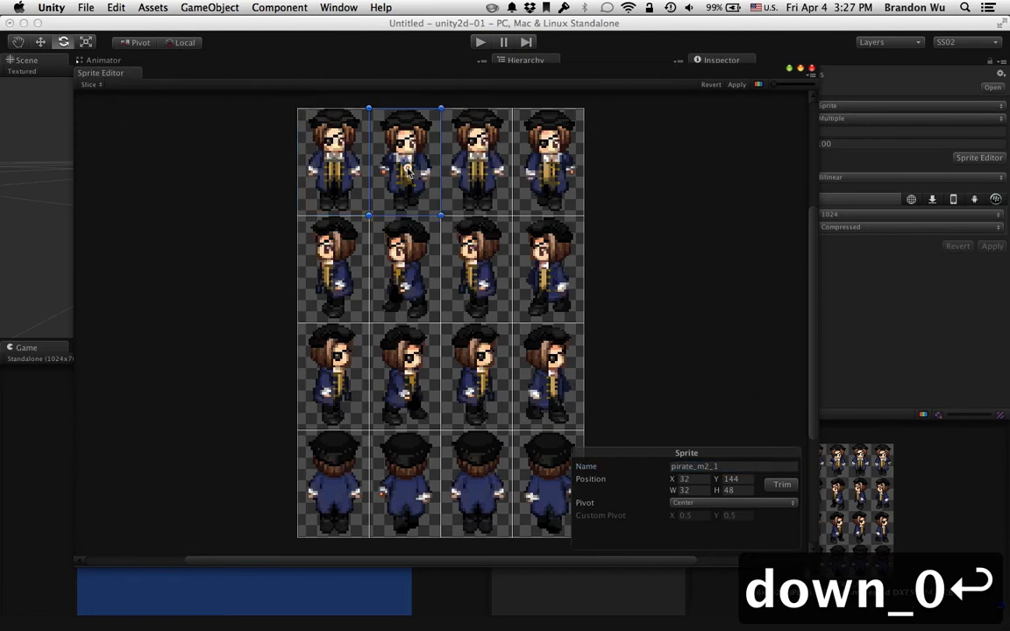
double_click(756, 469)
type("down_1")
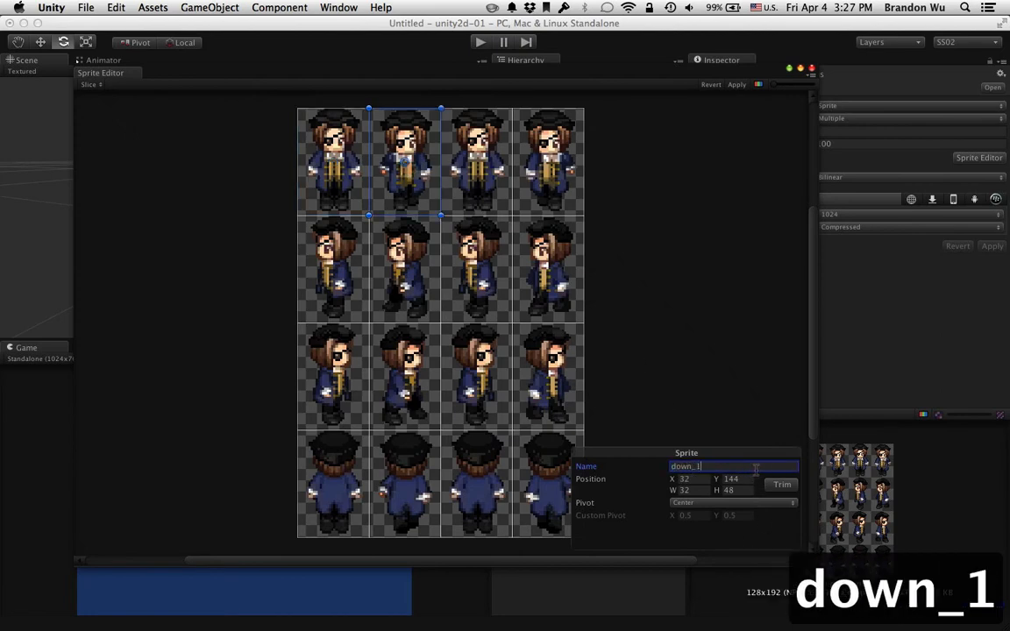
left_click(480, 179)
double_click(738, 466)
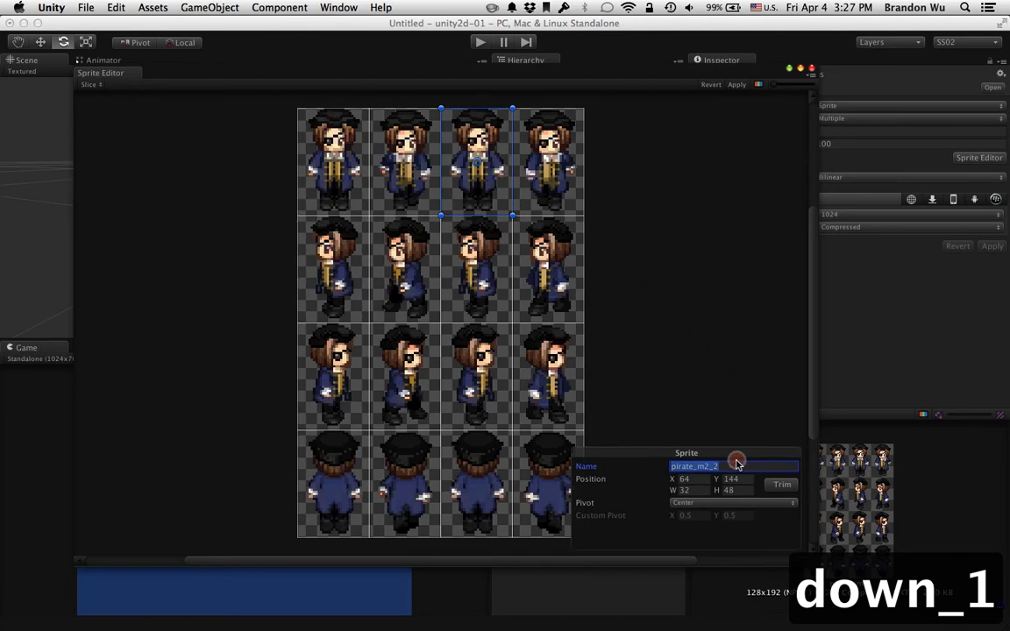
type("down_2")
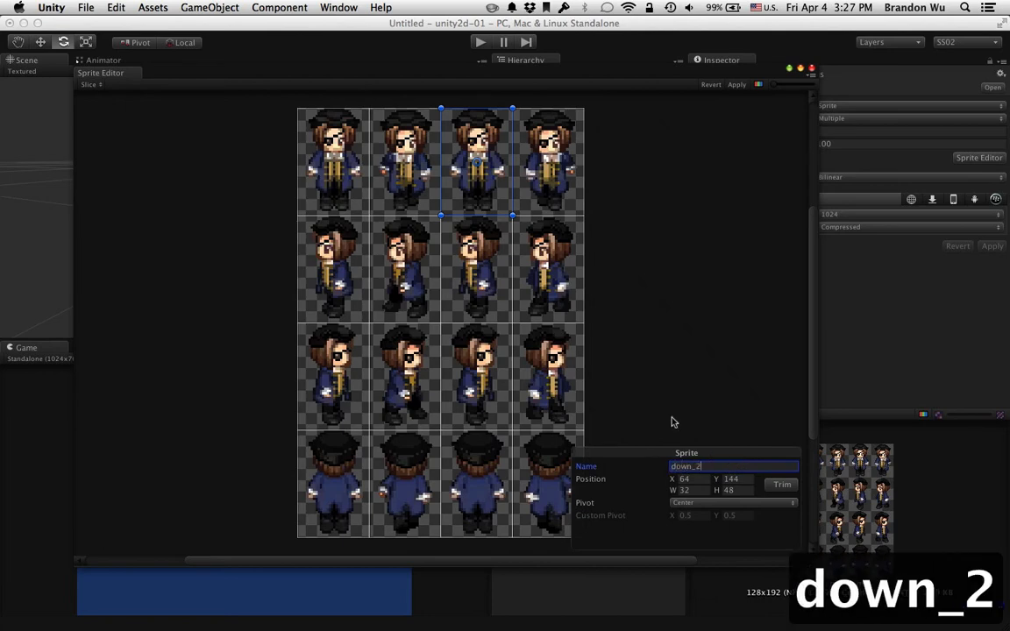
left_click(551, 178)
double_click(741, 466)
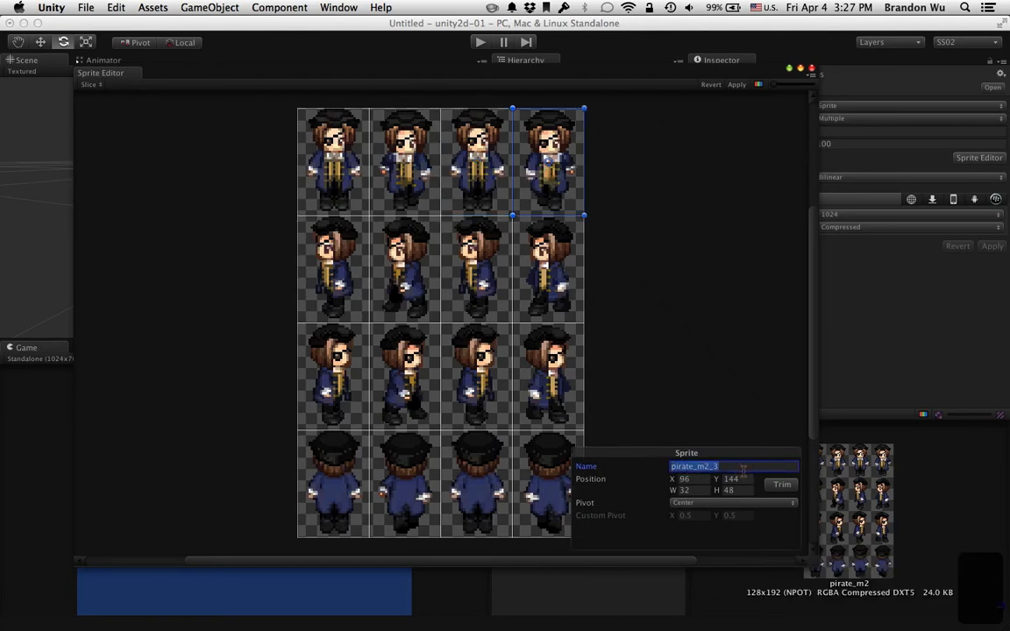
type("down_3")
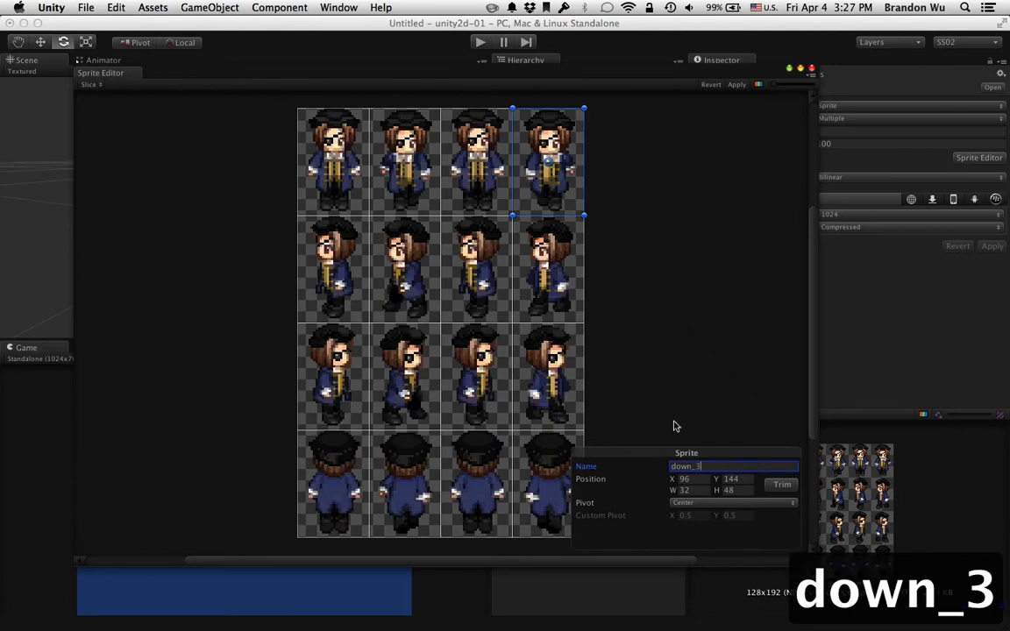
Apply the slices and frame names to pirate_m2 and close the Sprite Editor
left_click(347, 266)
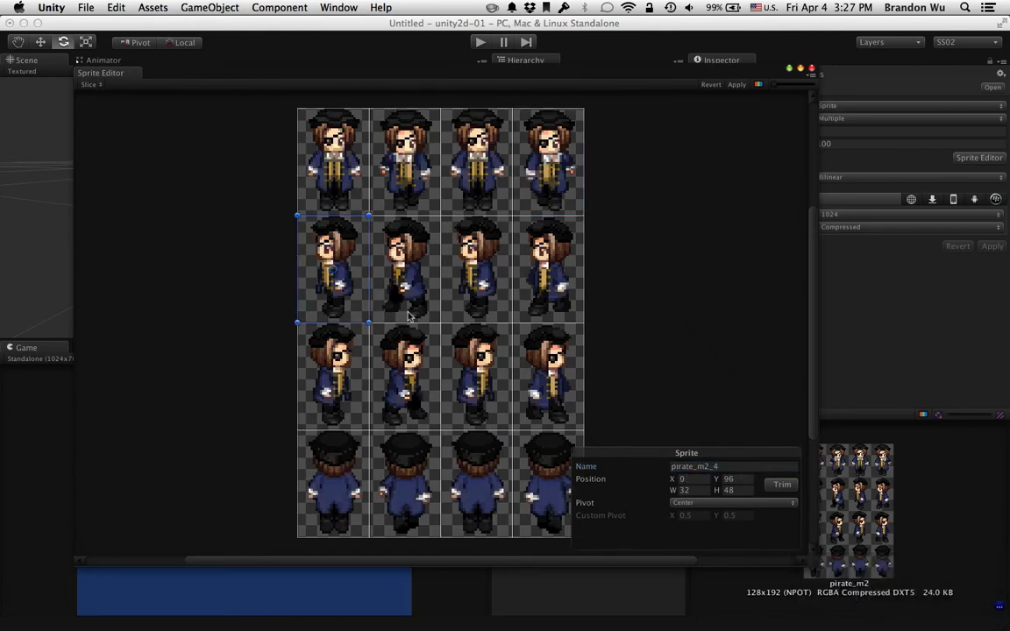
left_click(544, 379)
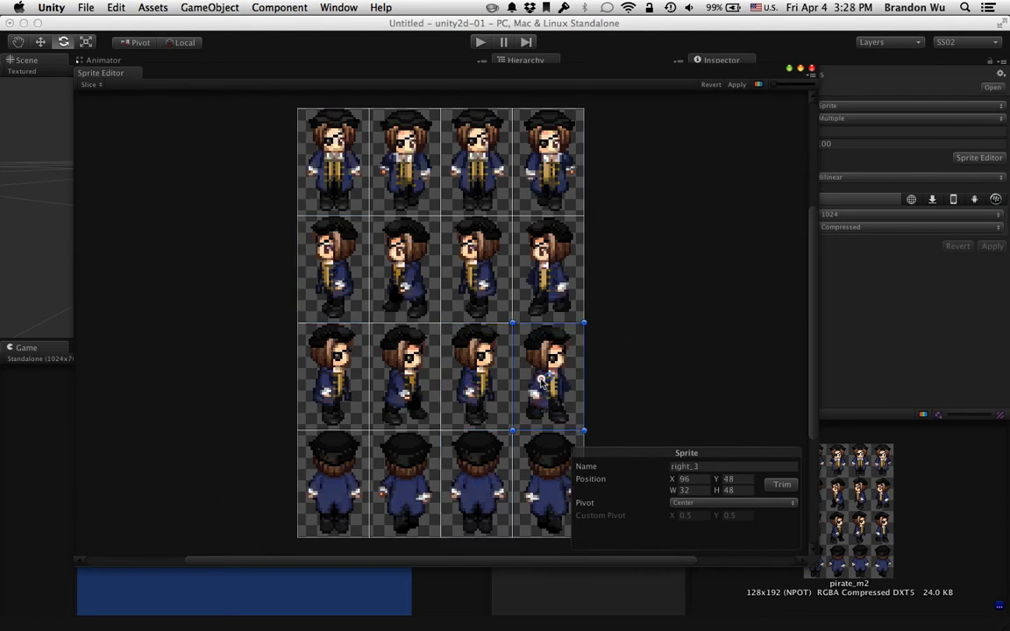
left_click(736, 84)
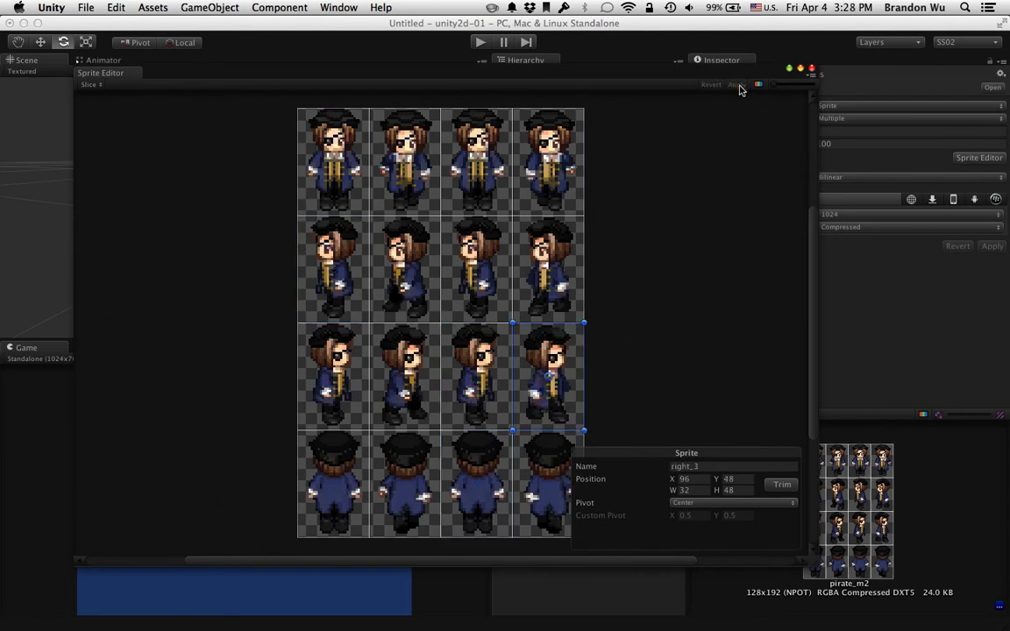
left_click(813, 69)
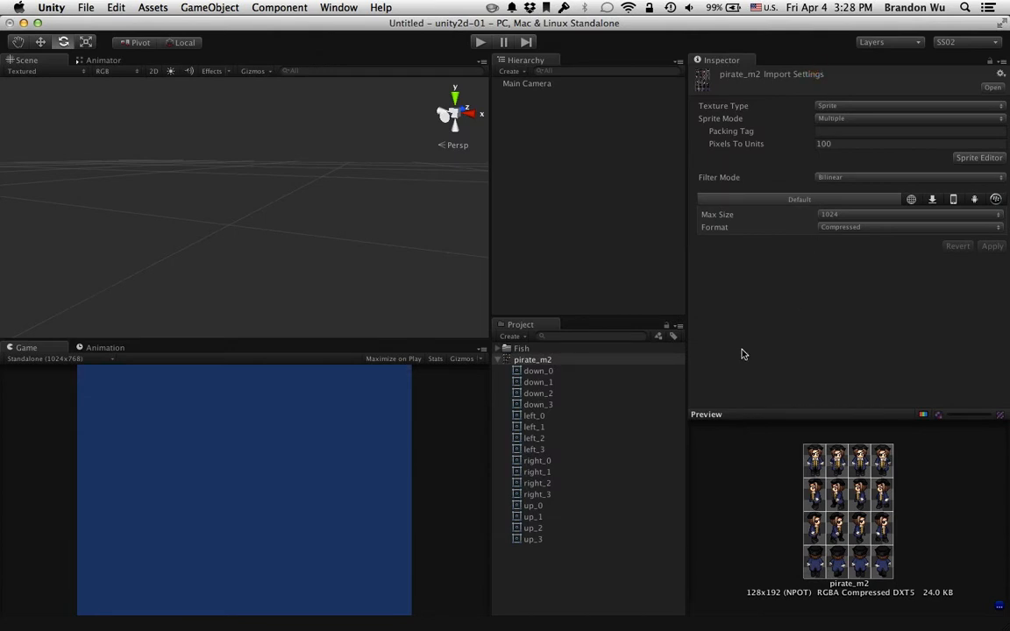
Look through the down, left, right and up sprites under pirate_m2 in the project, ending on the sheet itself
left_click(543, 382)
left_click(544, 438)
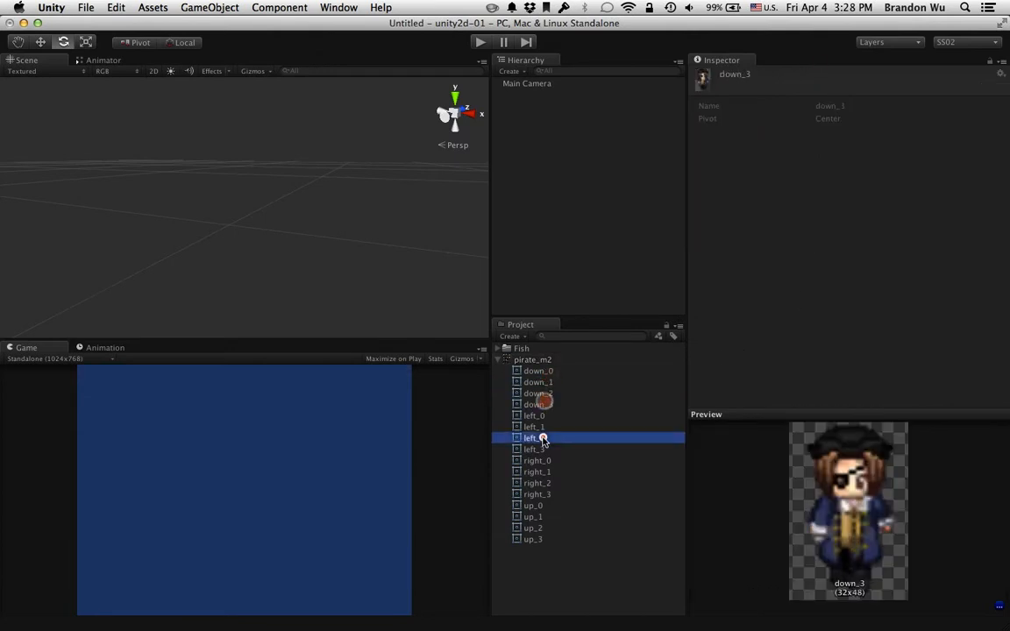
left_click(544, 472)
left_click(544, 495)
left_click(544, 528)
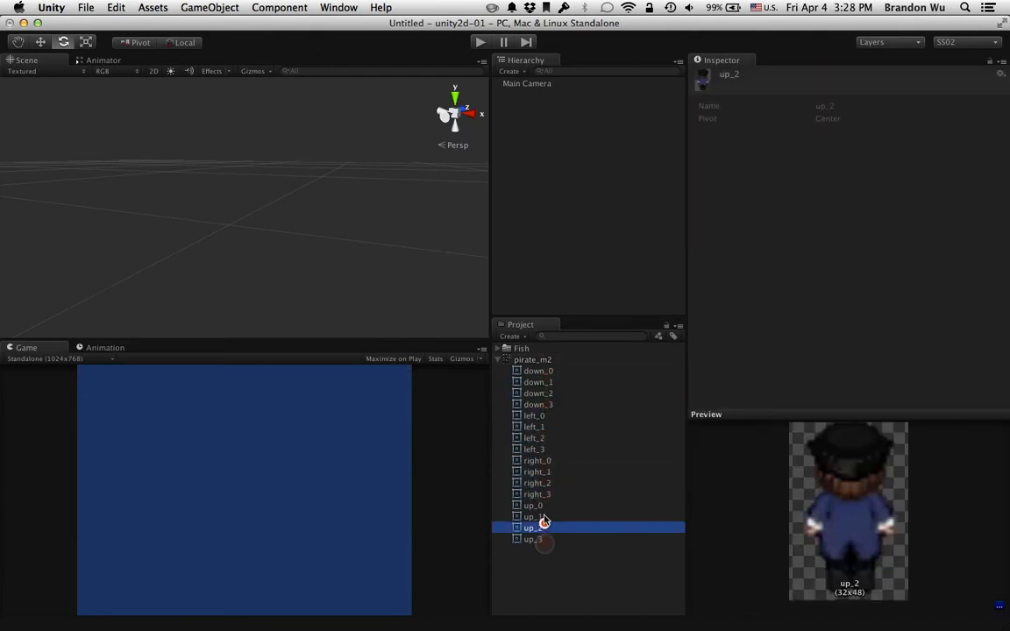
left_click(545, 505)
left_click(545, 472)
left_click(545, 416)
left_click(545, 383)
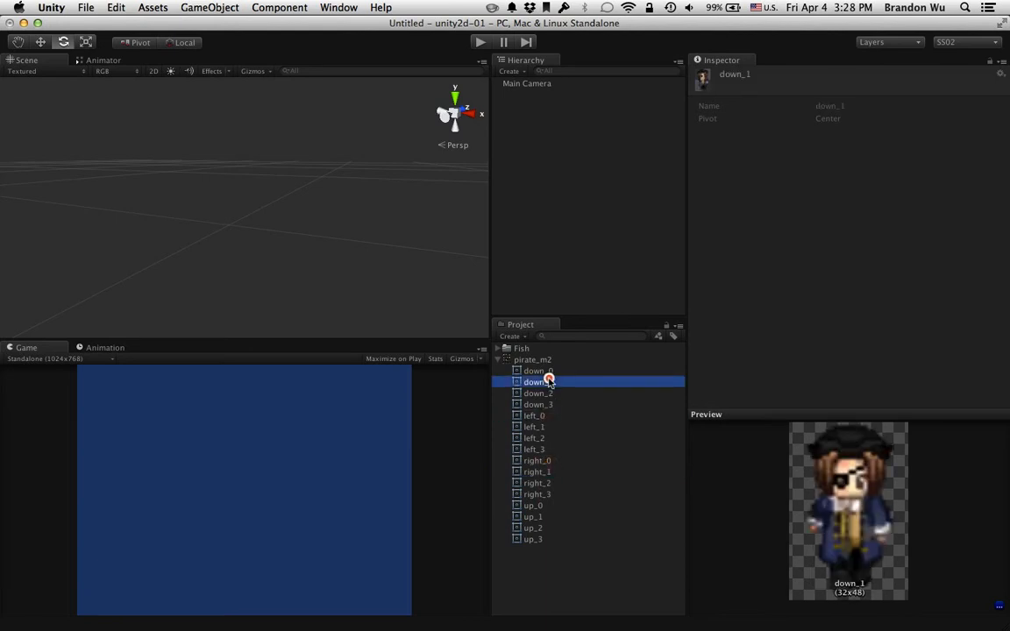
left_click(544, 359)
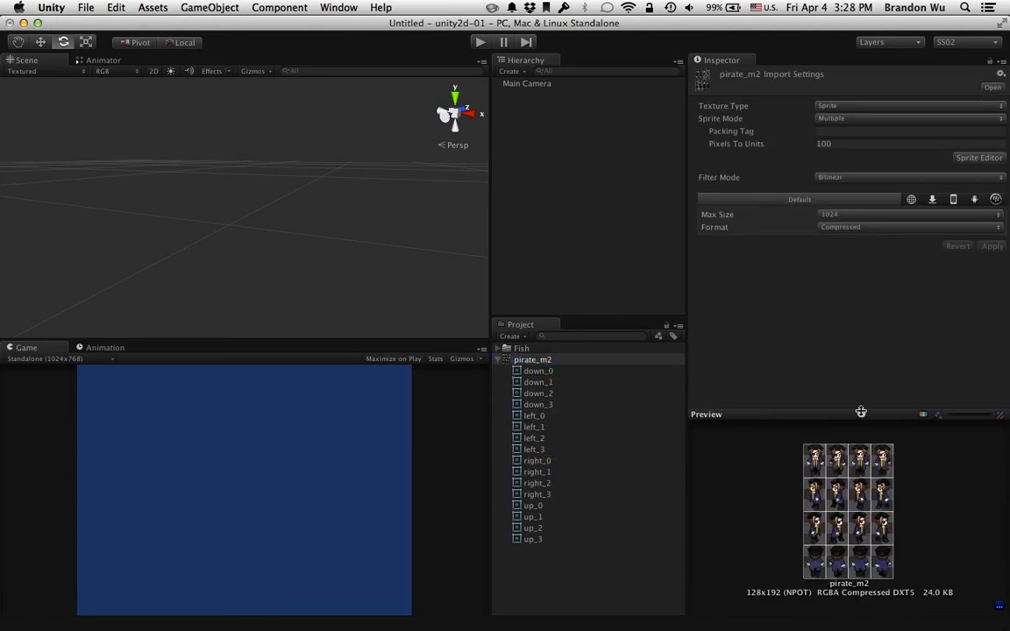
Enlarge the preview and flip back and forth through down_0 to down_3 to examine the downward walk cycle
left_click_drag(860, 413, 852, 356)
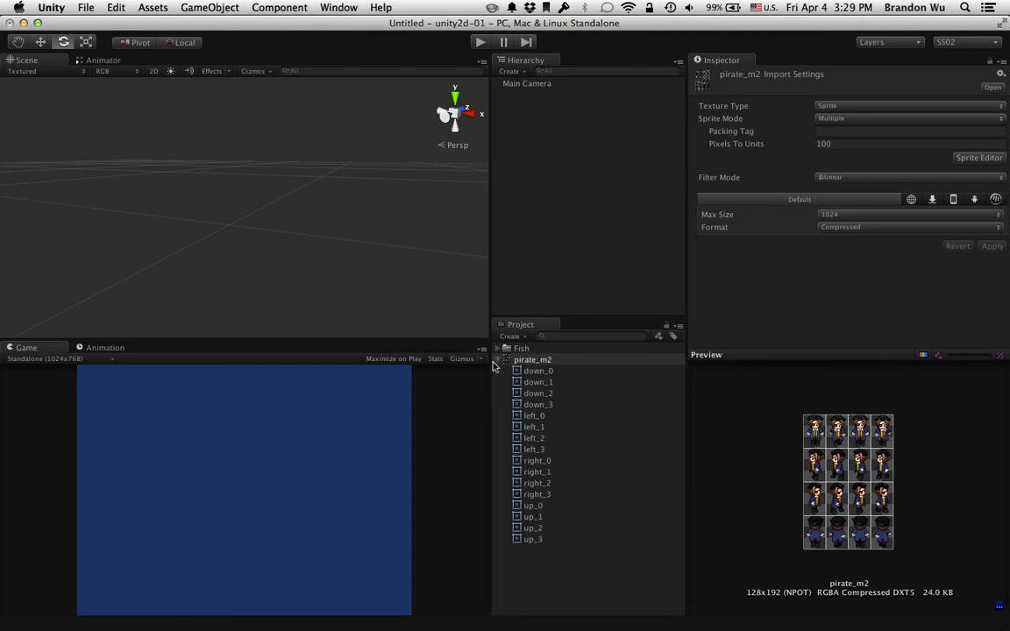
left_click(539, 371)
left_click(537, 383)
left_click(537, 393)
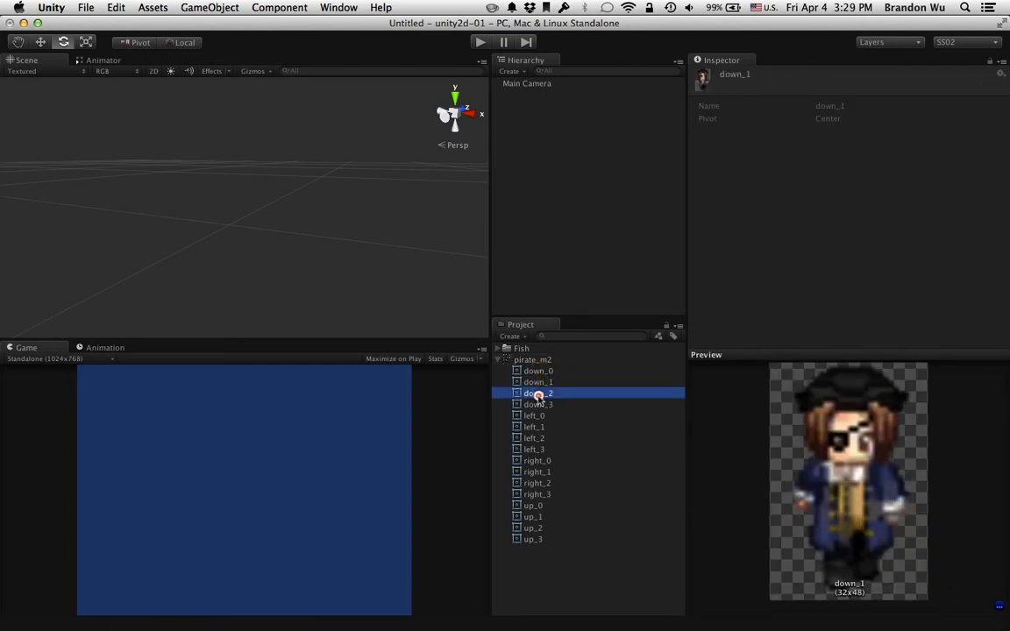
left_click(537, 404)
left_click(537, 371)
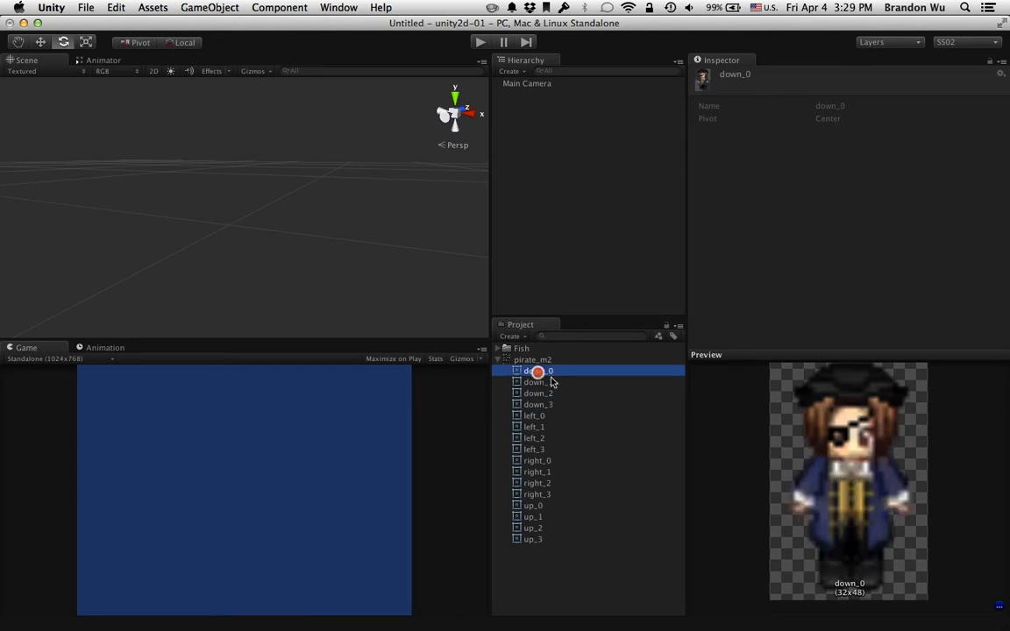
key("Down")
key("Down")
key("Down")
key("Up")
key("Up")
key("Up")
key("Up")
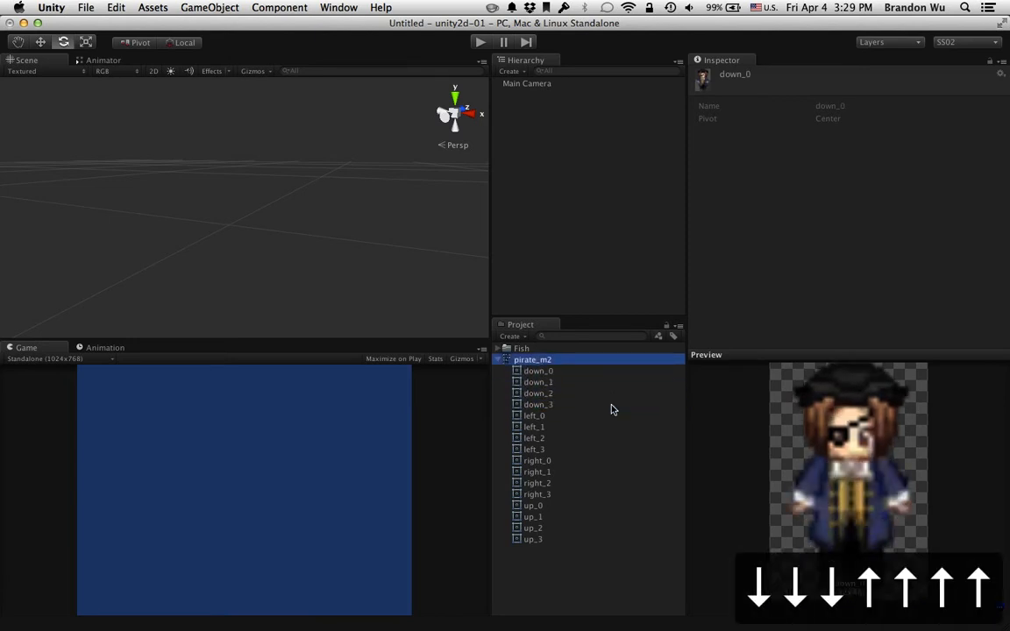
key("Down")
key("Down")
key("Down")
key("Down")
key("Up")
key("Up")
key("Up")
key("Down")
key("Down")
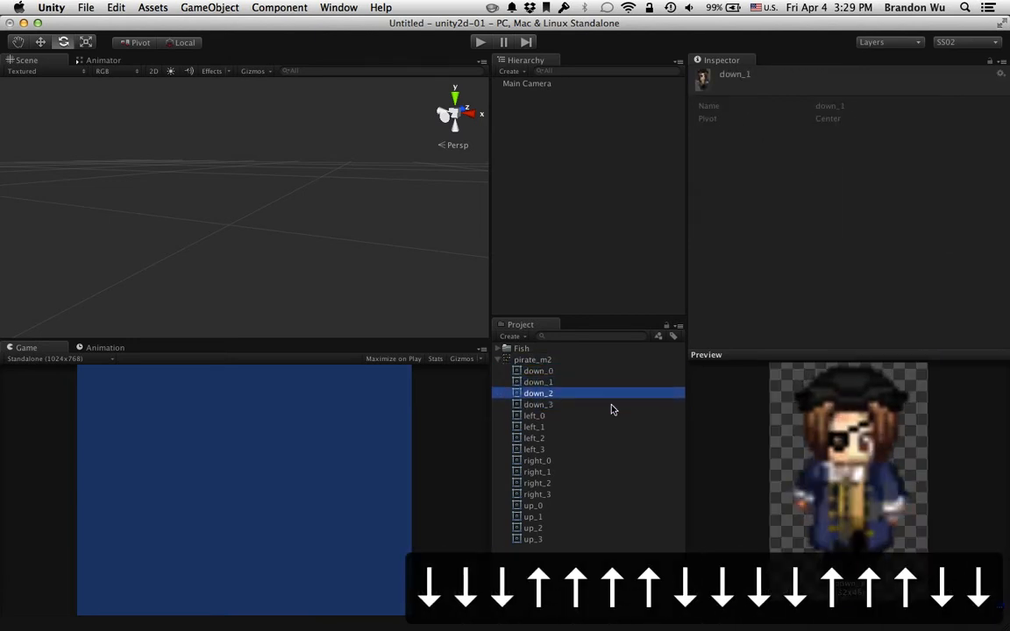
key("Down")
key("Down")
key("Up")
key("Up")
key("Up")
key("Up")
key("Up")
key("Down")
key("Down")
key("Down")
key("Down")
key("Up")
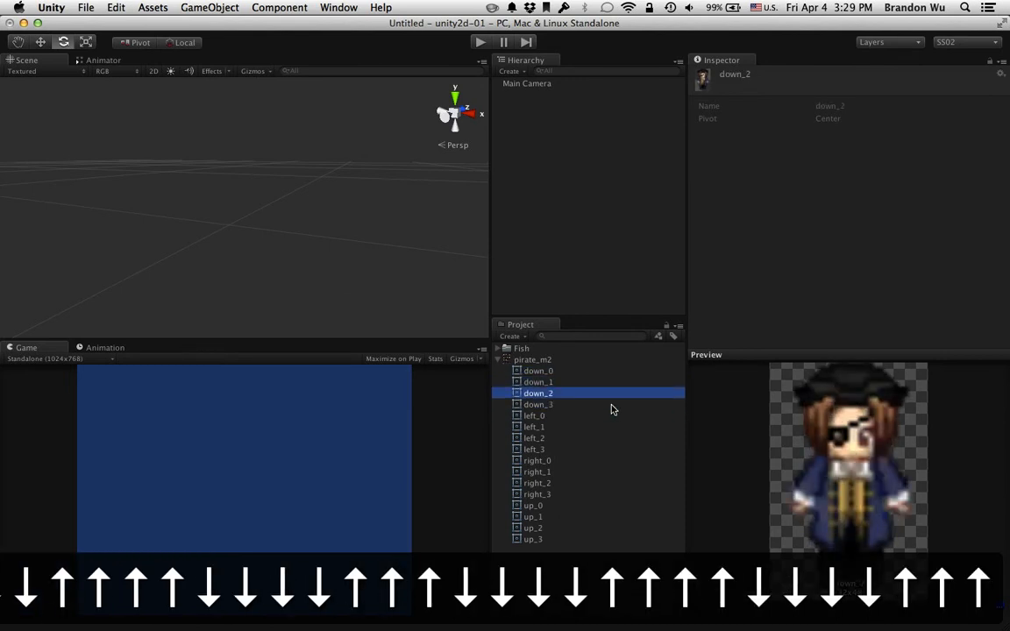
key("Up")
key("Up")
key("Up")
key("Down")
key("Down")
key("Down")
key("Down")
key("Up")
key("Up")
key("Up")
key("Up")
key("Down")
key("Down")
key("Down")
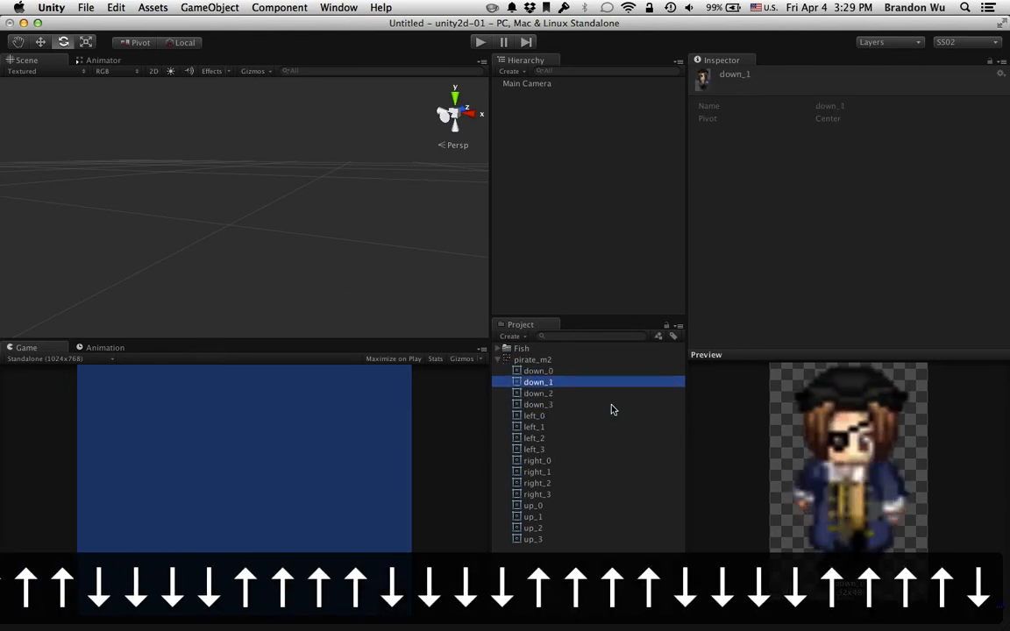
key("Up")
key("Up")
key("Down")
key("Down")
key("Down")
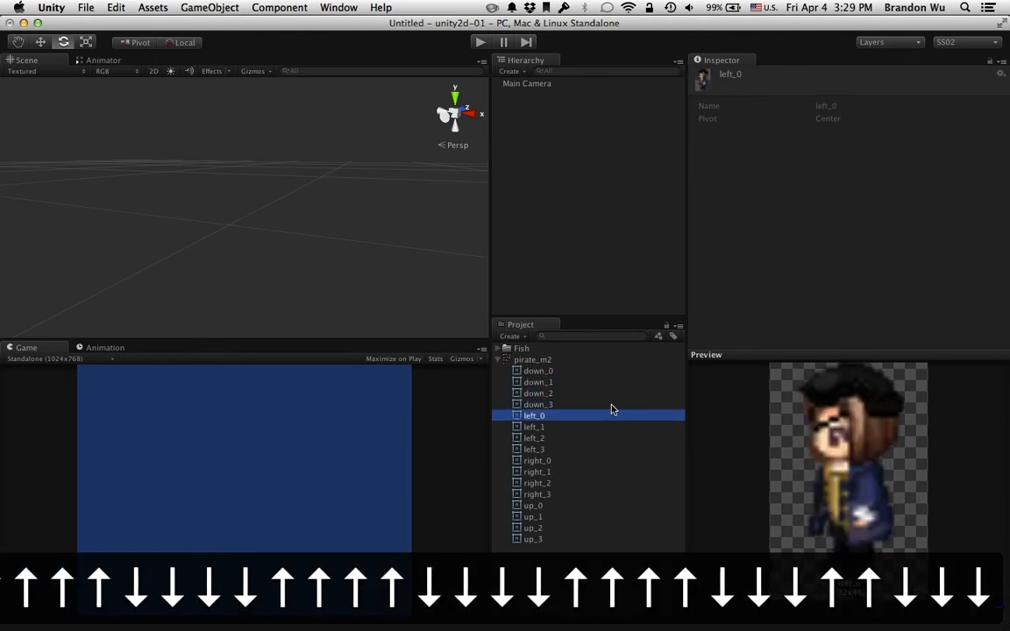
Flip through the left, right and up frames to examine each walk cycle, ending back on down_0
key("Down")
key("Down")
key("Down")
key("Down")
key("Up")
key("Up")
key("Up")
key("Down")
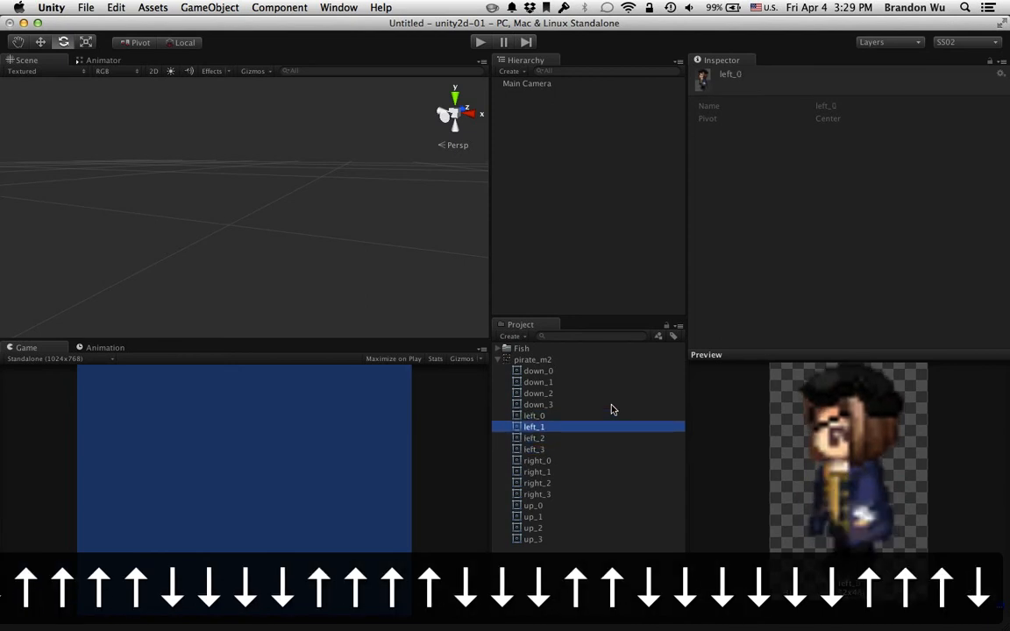
key("Down")
key("Down")
key("Down")
key("Down")
key("Down")
key("Down")
key("Up")
key("Up")
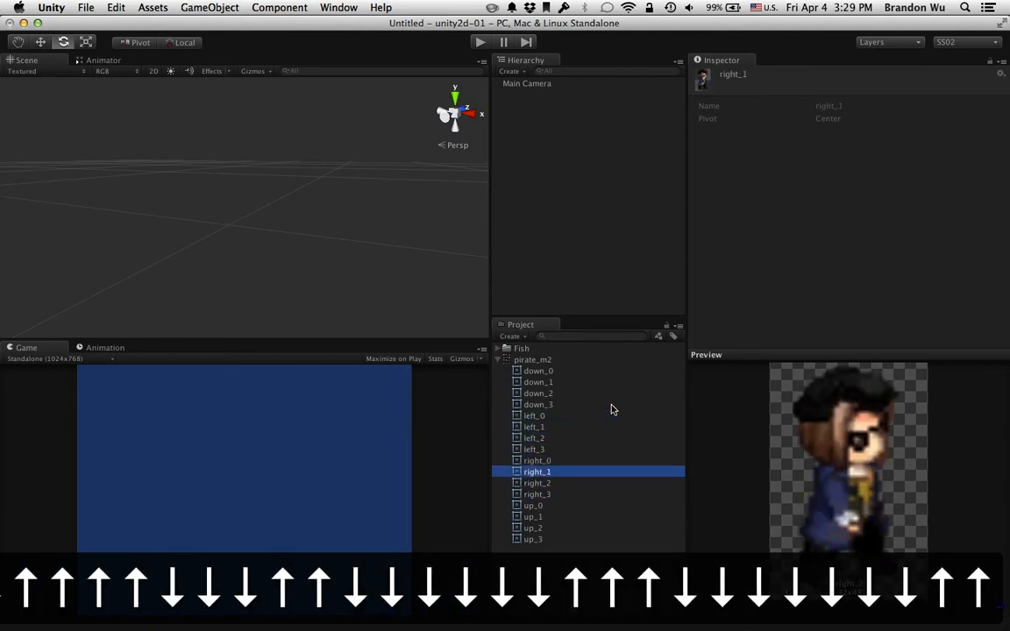
key("Up")
key("Down")
key("Down")
key("Down")
key("Down")
key("Down")
key("Down")
key("Down")
key("Down")
key("Up")
key("Up")
key("Up")
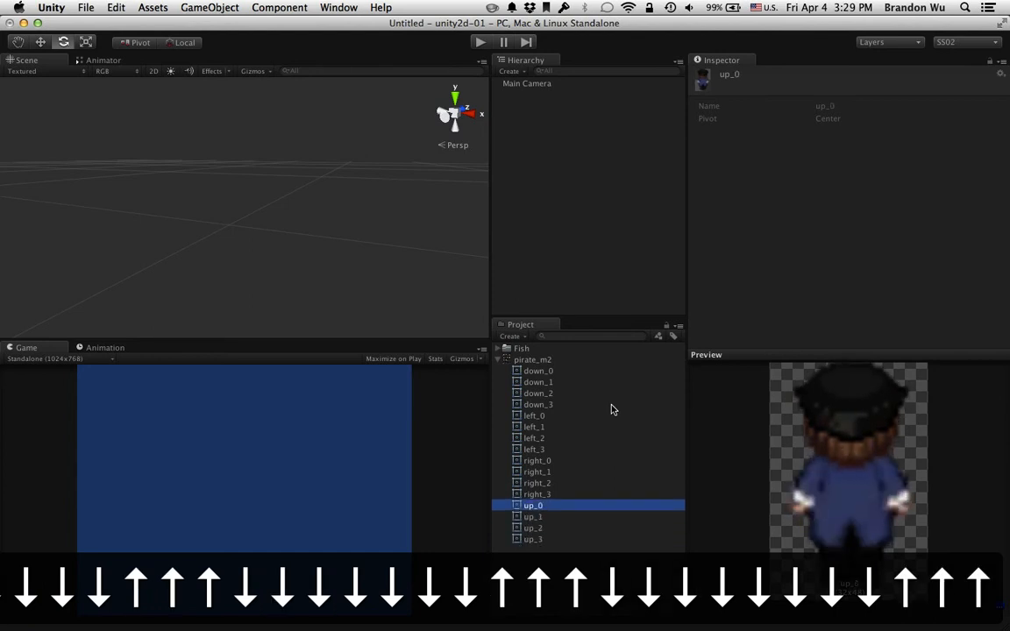
key("Up")
key("Up")
key("Up")
key("Up")
key("Up")
key("Up")
key("Up")
key("Up")
key("Up")
key("Up")
key("Up")
key("Up")
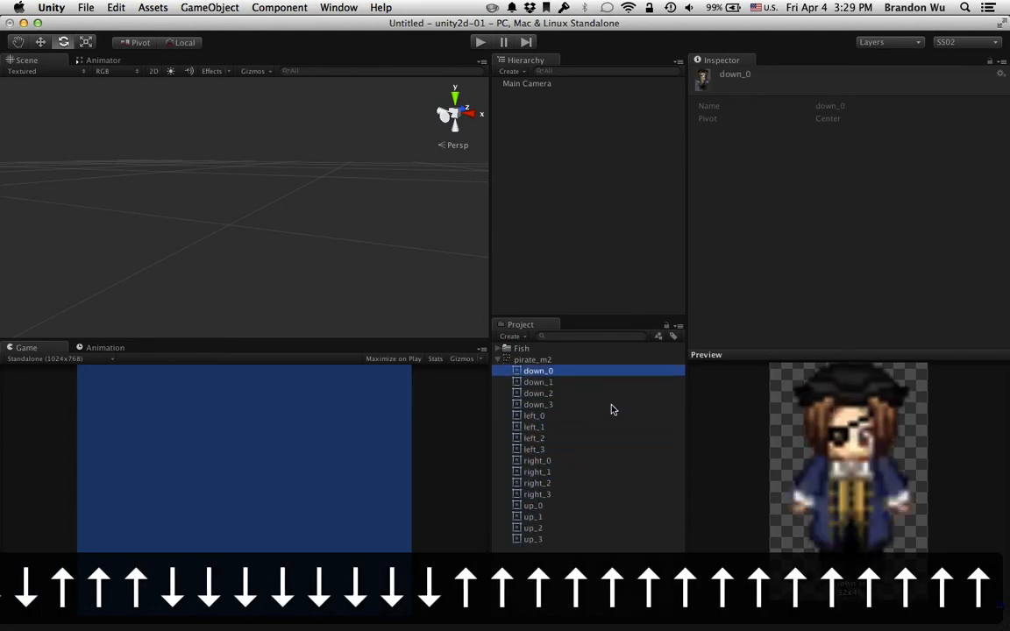
Add the down_0 to down_3 sprites together to the scene hierarchy as an animated object
left_click(547, 406, "shift")
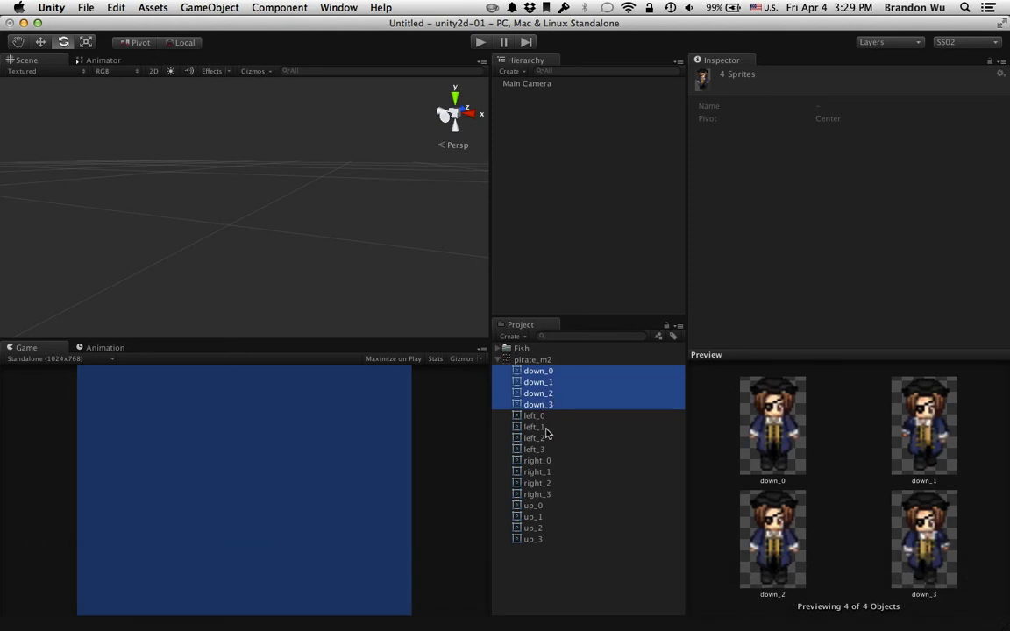
left_click(541, 437)
left_click(541, 372)
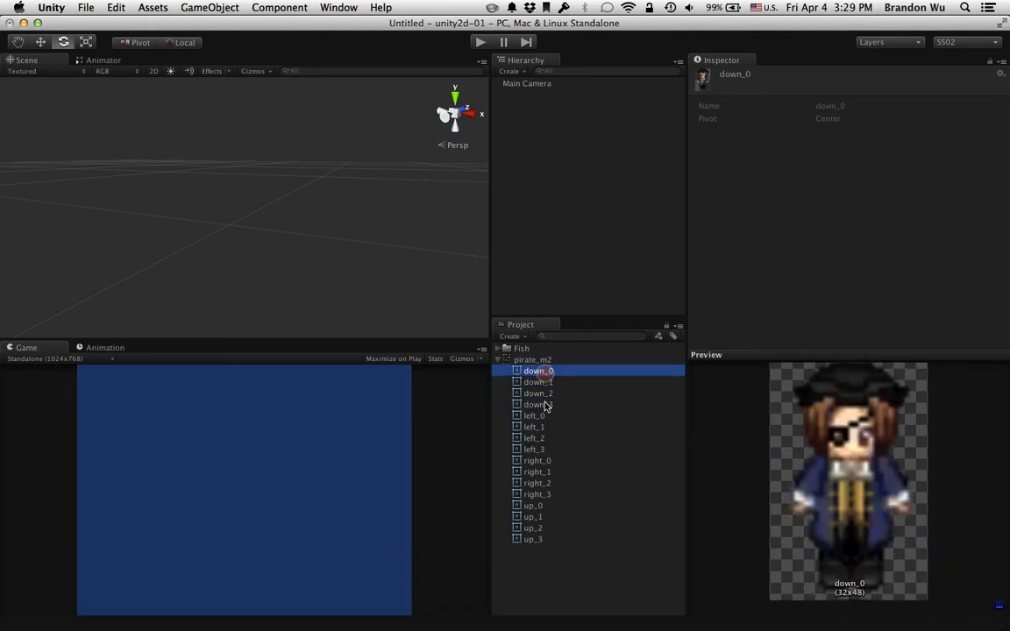
left_click(543, 403, "shift")
left_click_drag(544, 400, 561, 190)
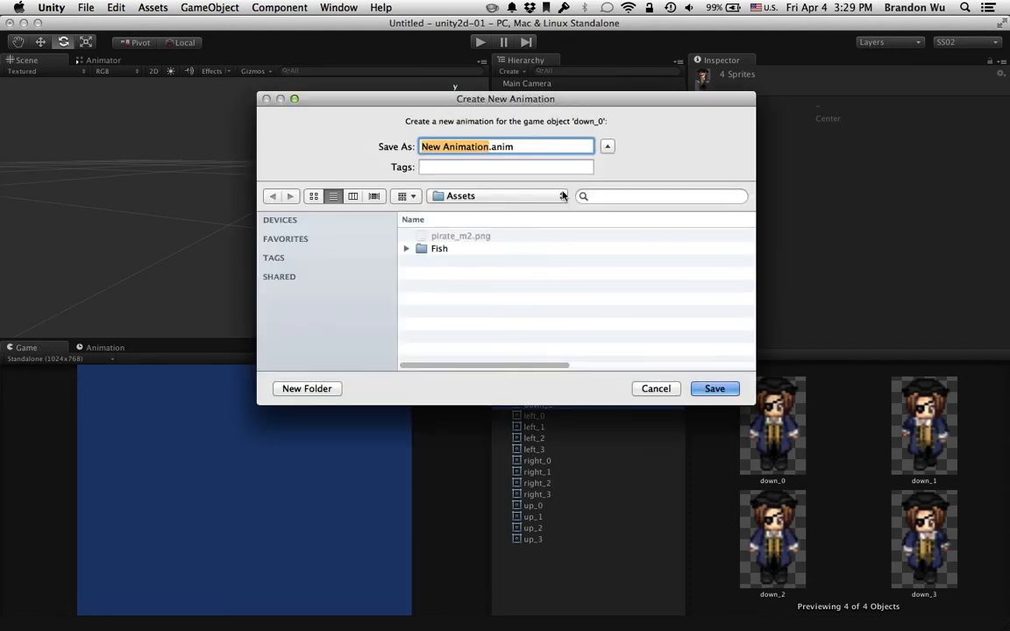
Save the new animation as walk_down in the Assets folder
left_click_drag(478, 102, 340, 151)
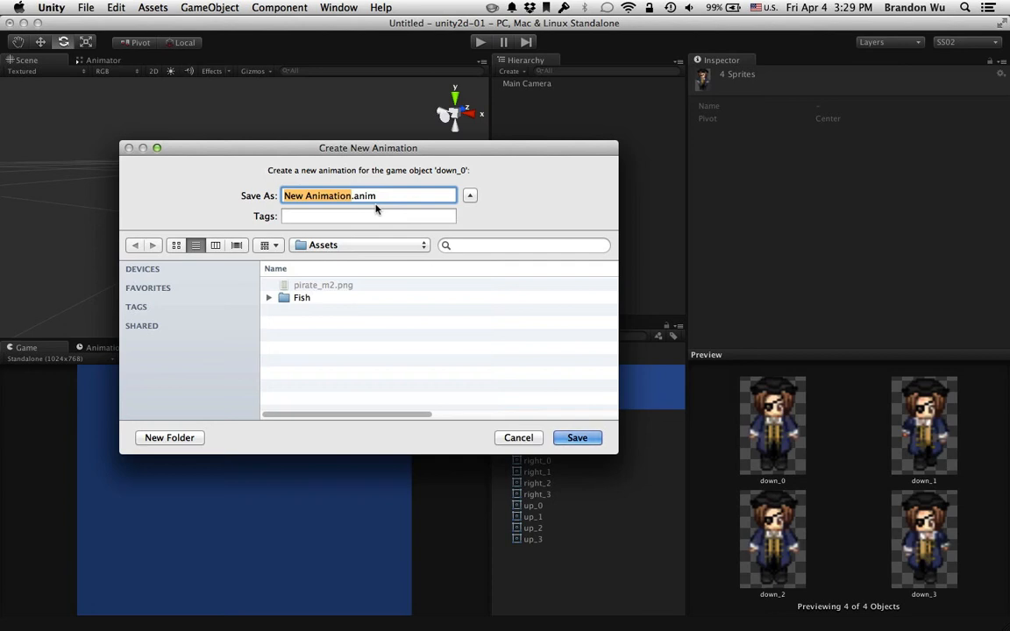
type("GoingDown")
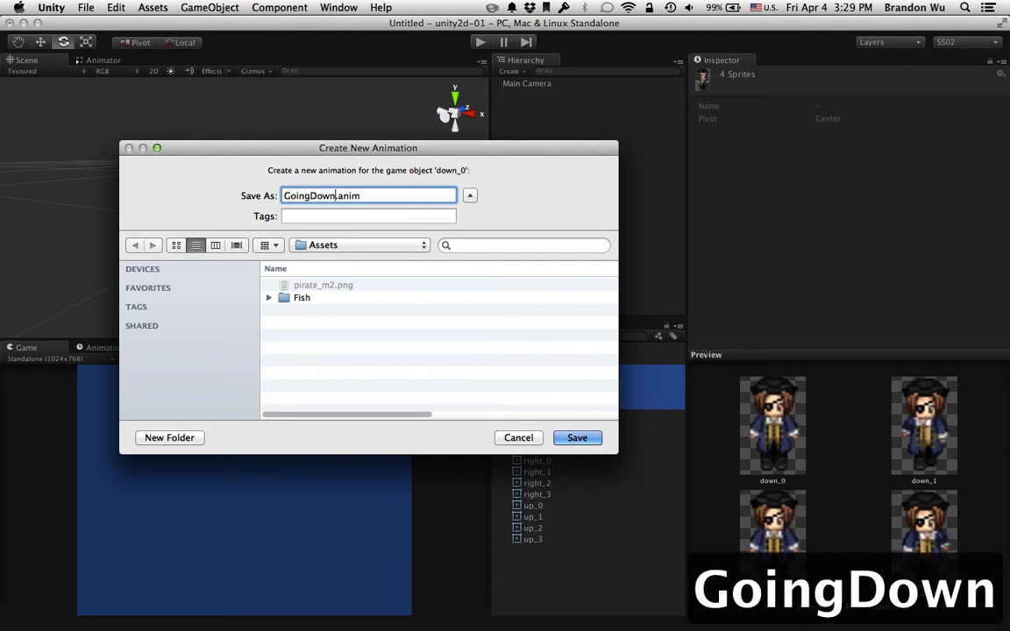
key("shift+Up")
type("down")
key("BackSpace")
key("BackSpace")
key("BackSpace")
key("BackSpace")
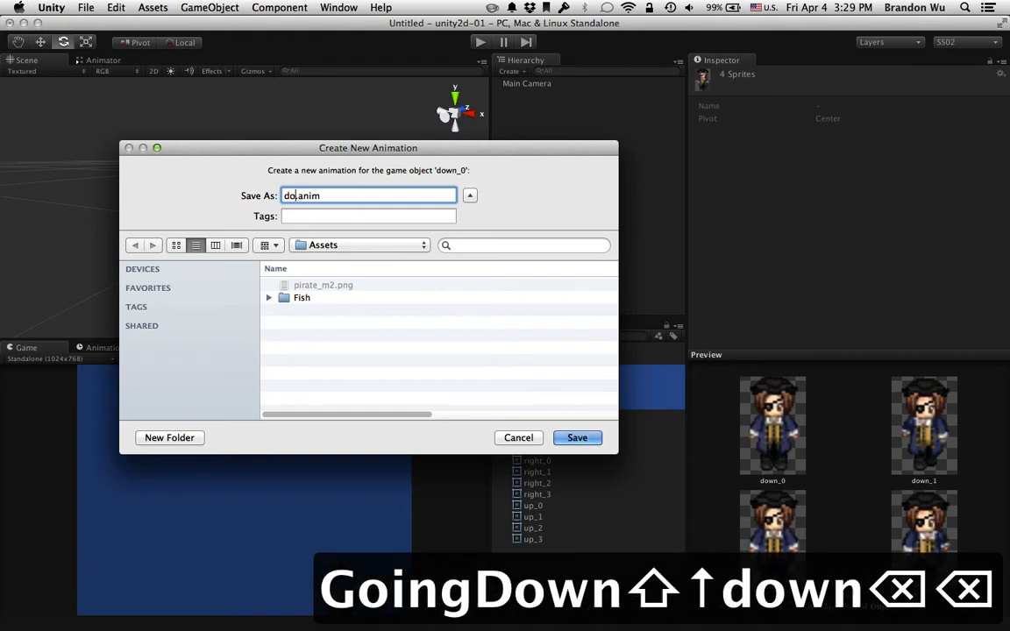
type("walk_down")
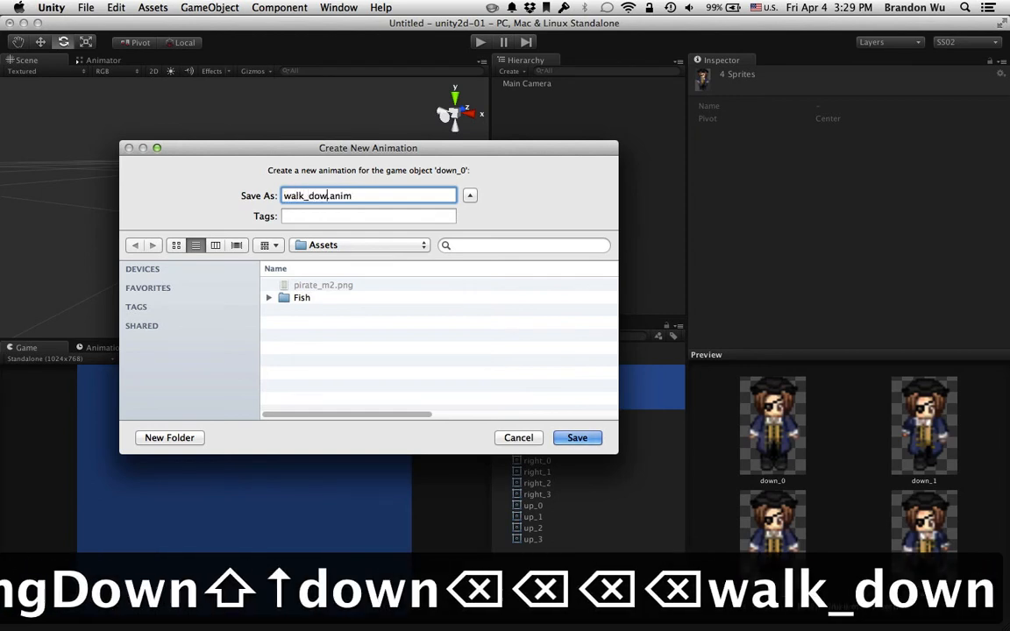
key("Return")
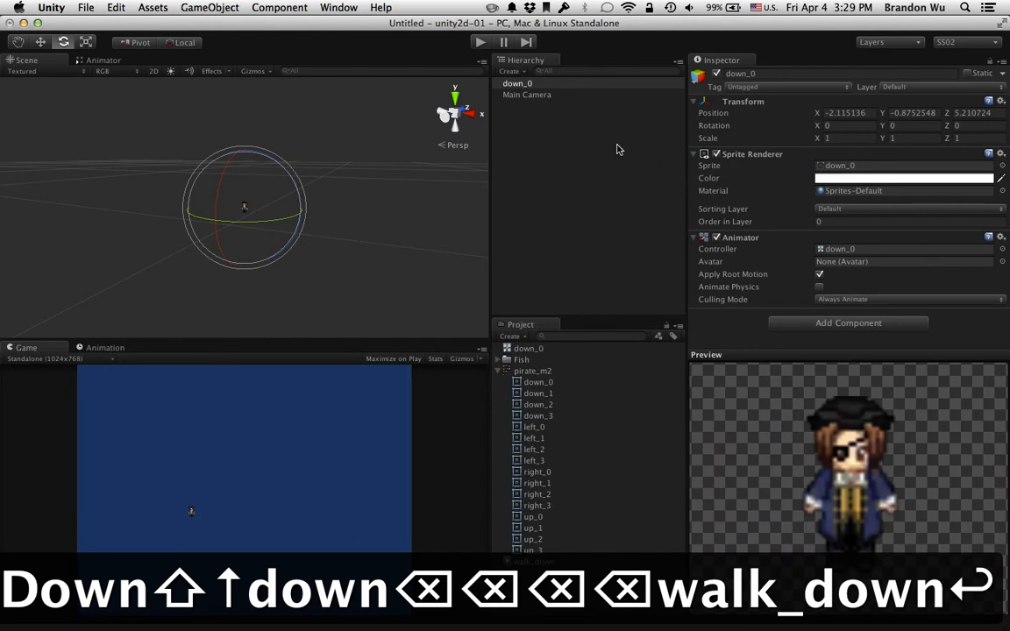
Frame down_0 in the 2D Scene view and look at the Pixels To Units setting of pirate_m2
double_click(516, 83)
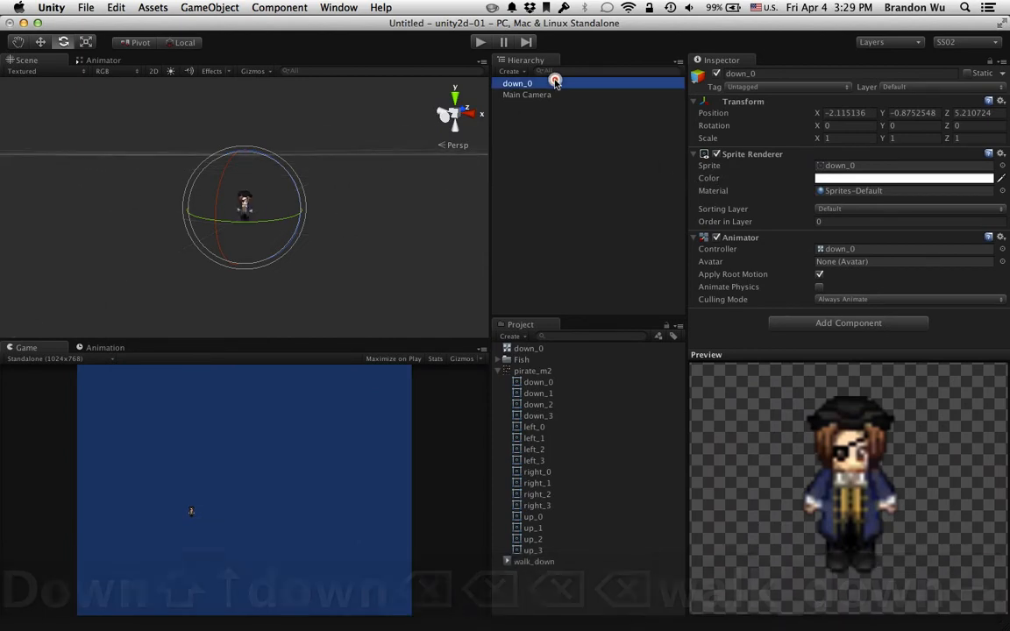
left_click(153, 70)
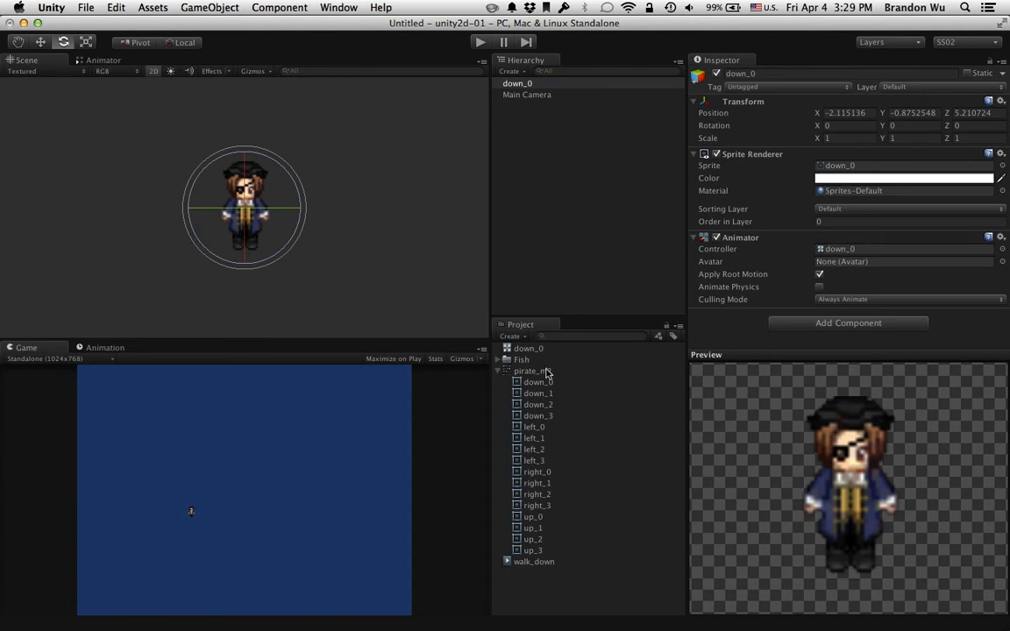
left_click(544, 370)
left_click(866, 143)
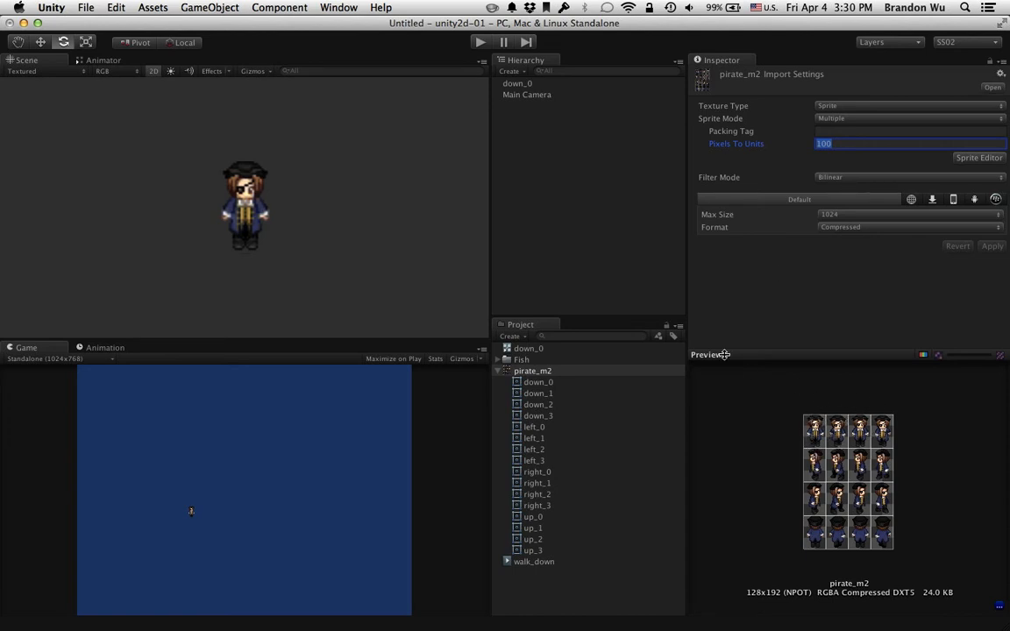
Toggle the scene lighting, return the Scene view to 3D and look at the pirate from an angle at a distance
left_click(172, 72)
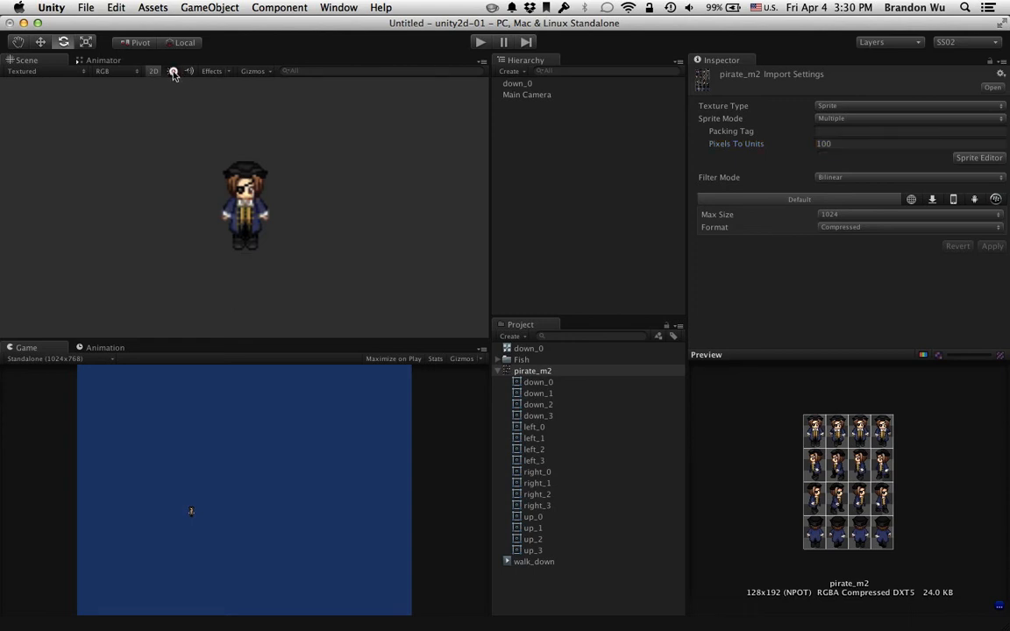
middle_click_drag(310, 185, 315, 182)
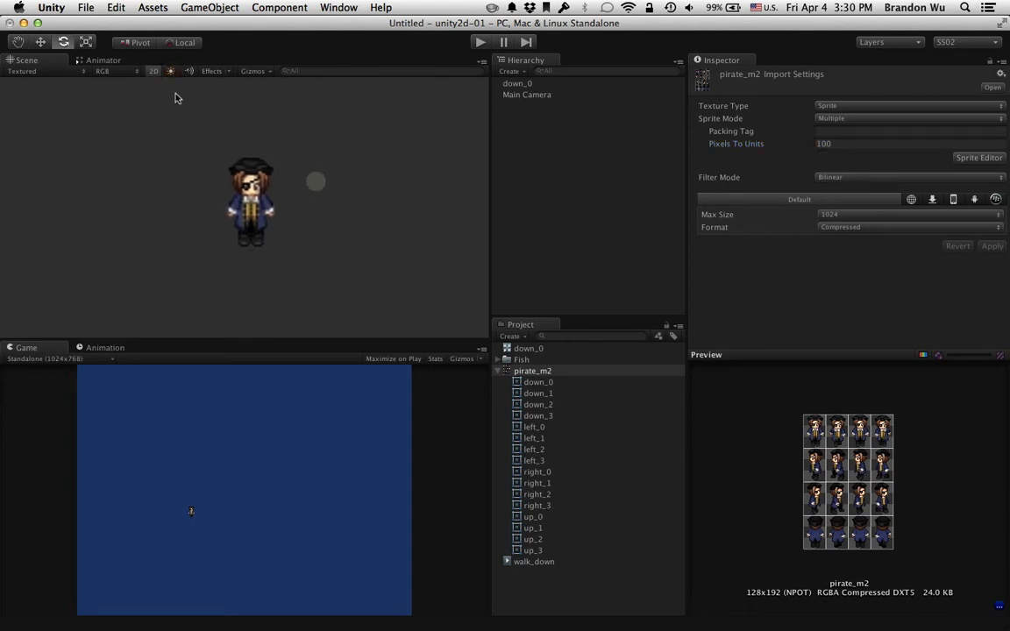
left_click(154, 72)
left_click_drag(307, 173, 264, 254, "alt")
middle_click_drag(254, 263, 273, 216)
scroll(288, 214, "down", 10)
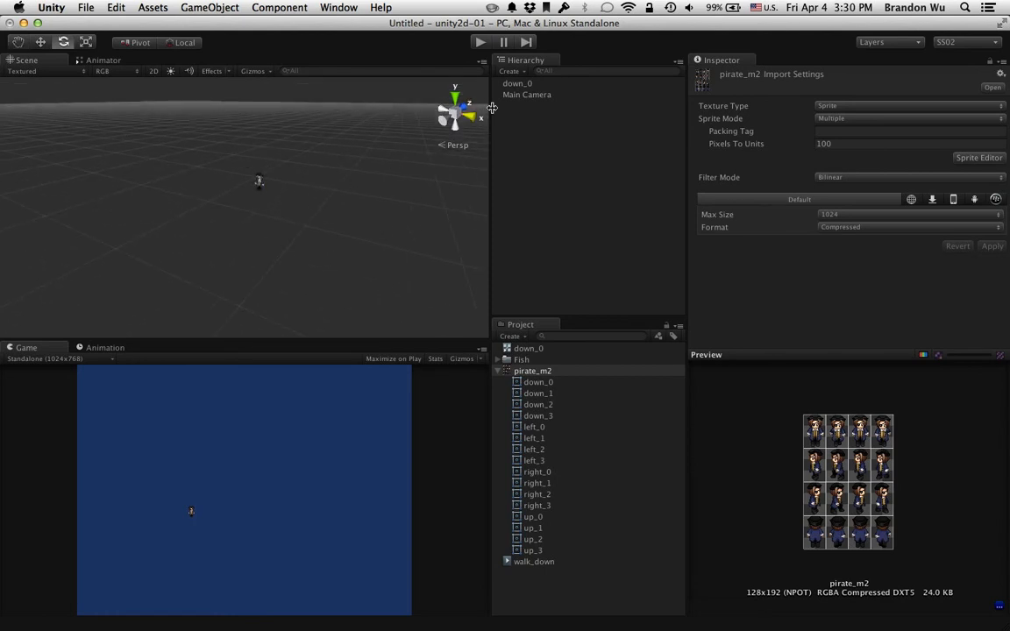
Set the Pixels To Units of the pirate_m2 sheet to 50 and apply the import settings
left_click(527, 84)
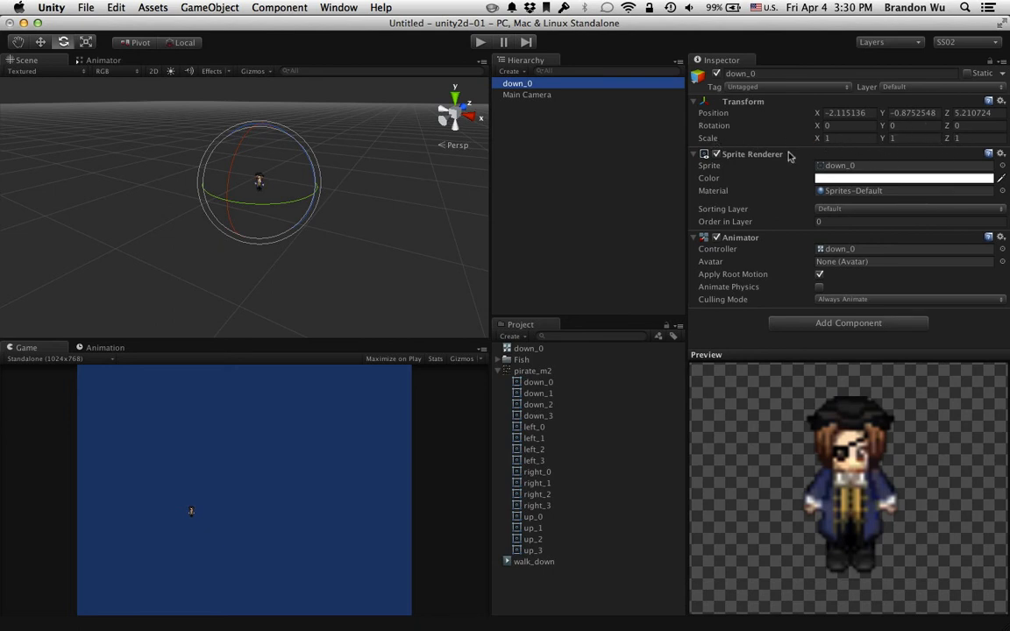
left_click(534, 371)
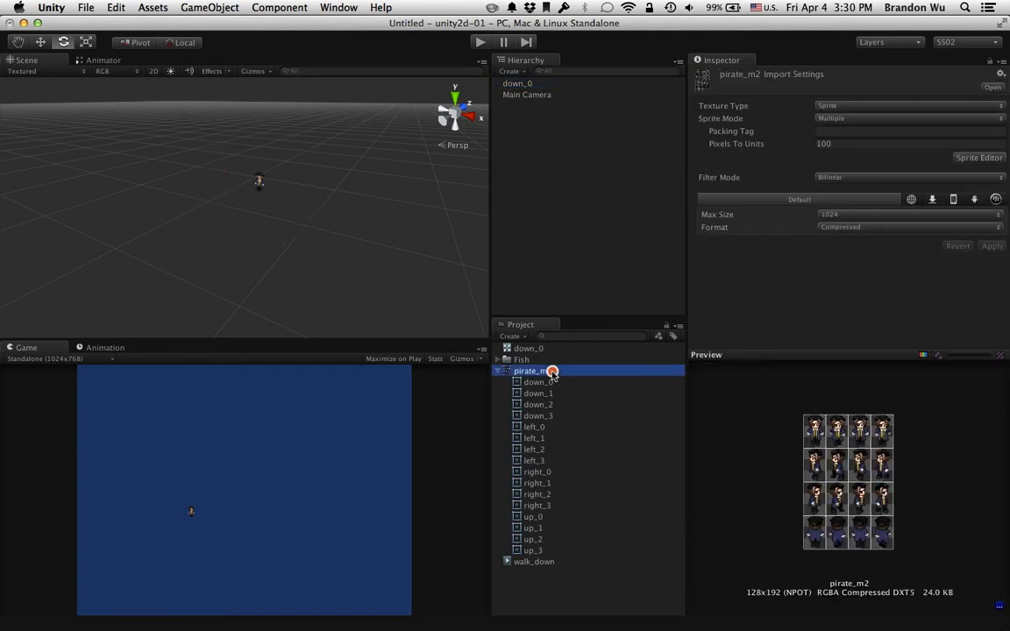
left_click(791, 143)
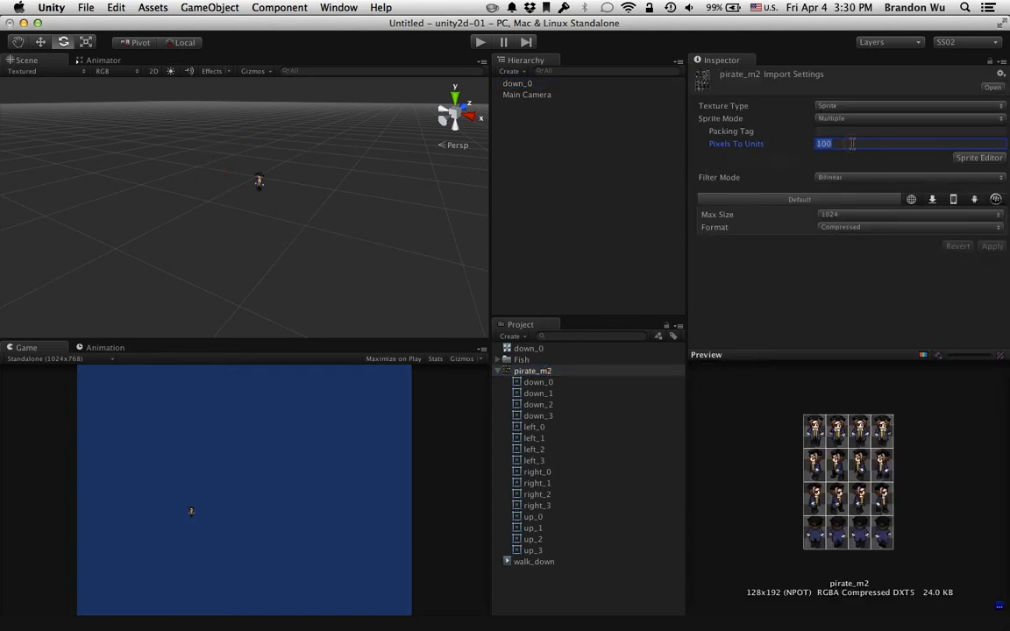
type("50")
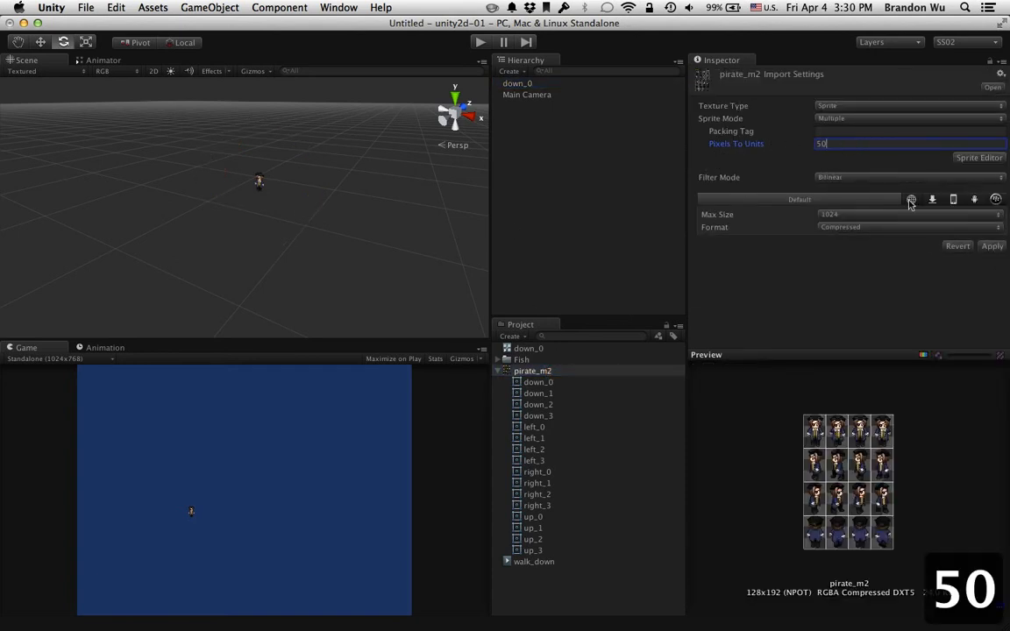
left_click(992, 246)
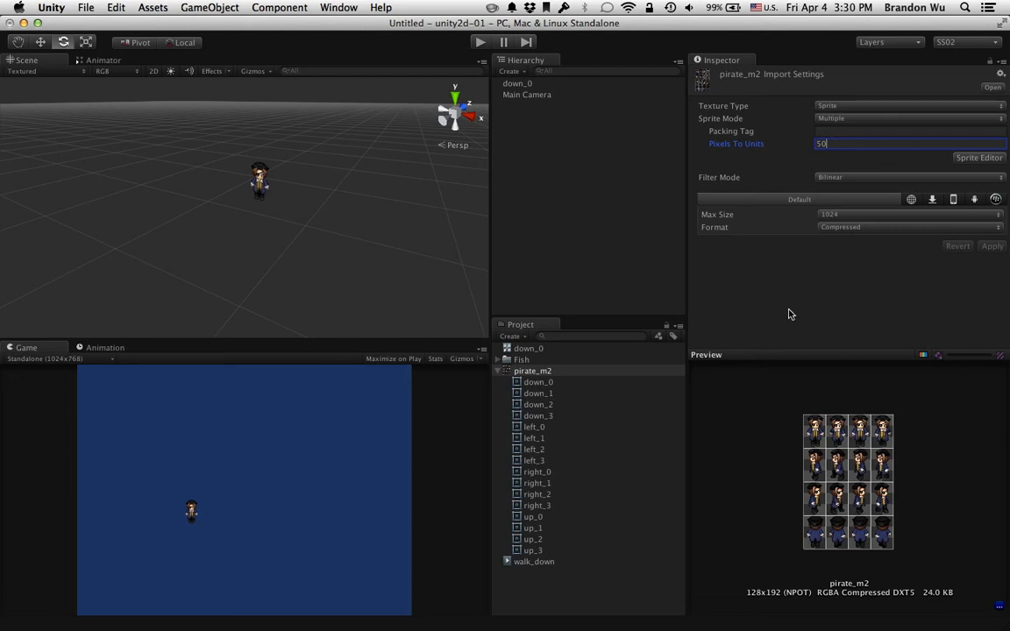
double_click(852, 141)
type("25")
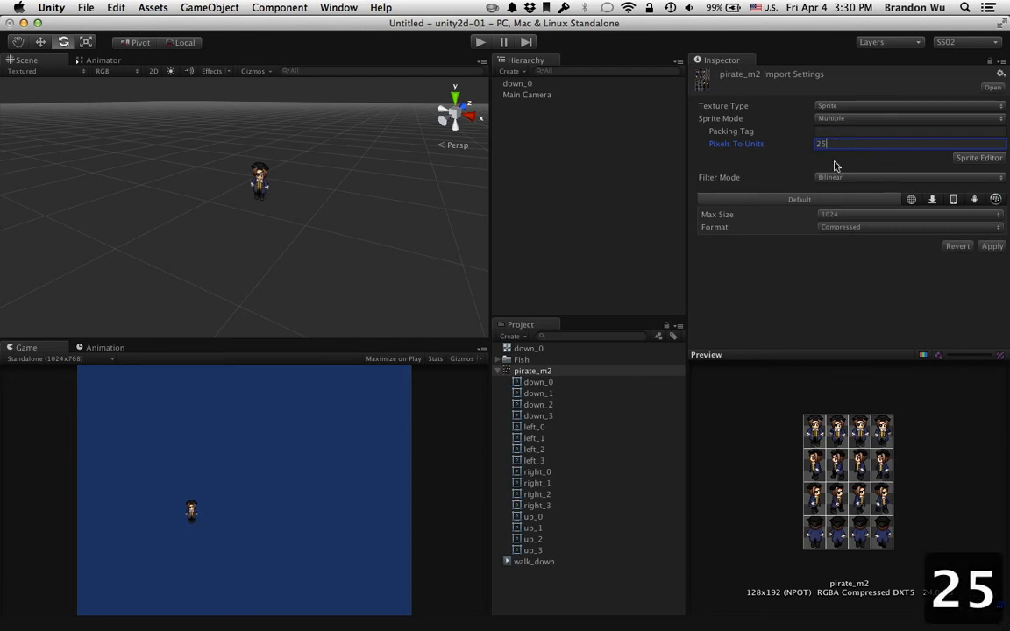
key("BackSpace")
key("BackSpace")
left_click(527, 94)
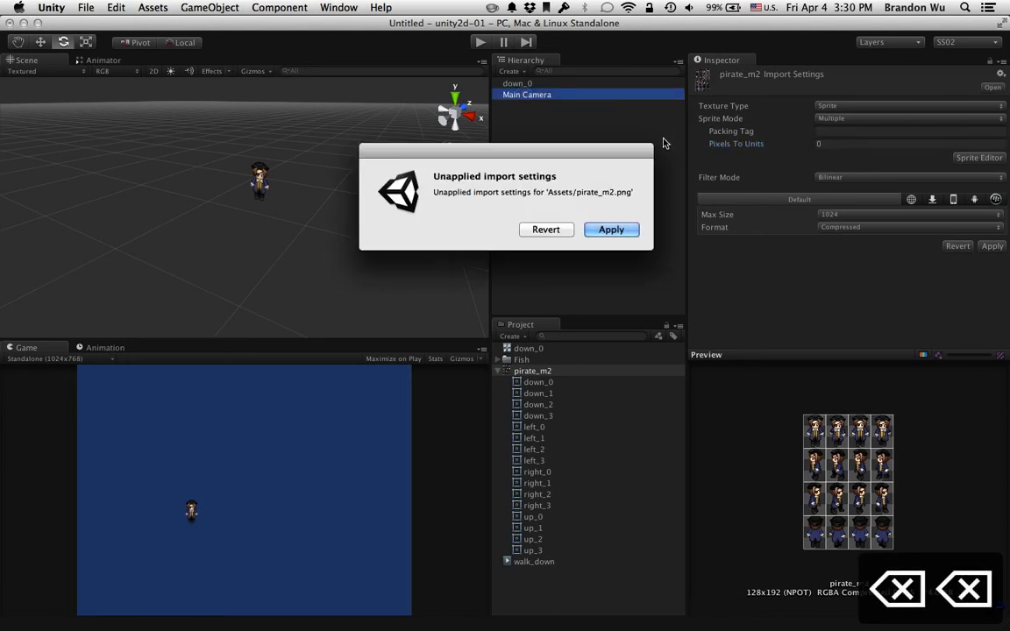
left_click(545, 230)
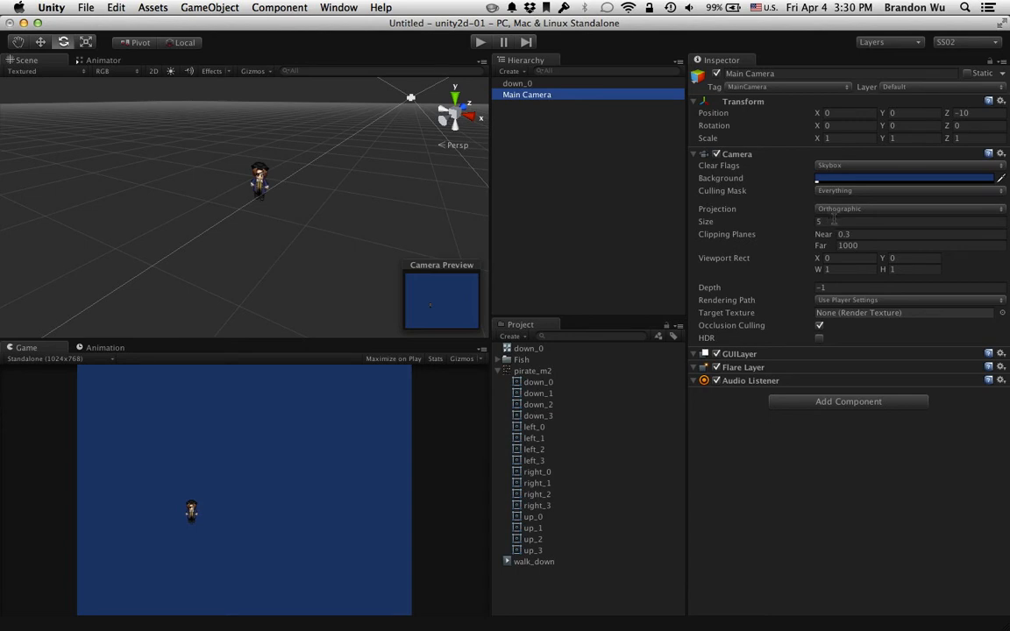
Set the Pixels To Units of the pirate_m2 sheet to 30 and apply the import settings
left_click(529, 84)
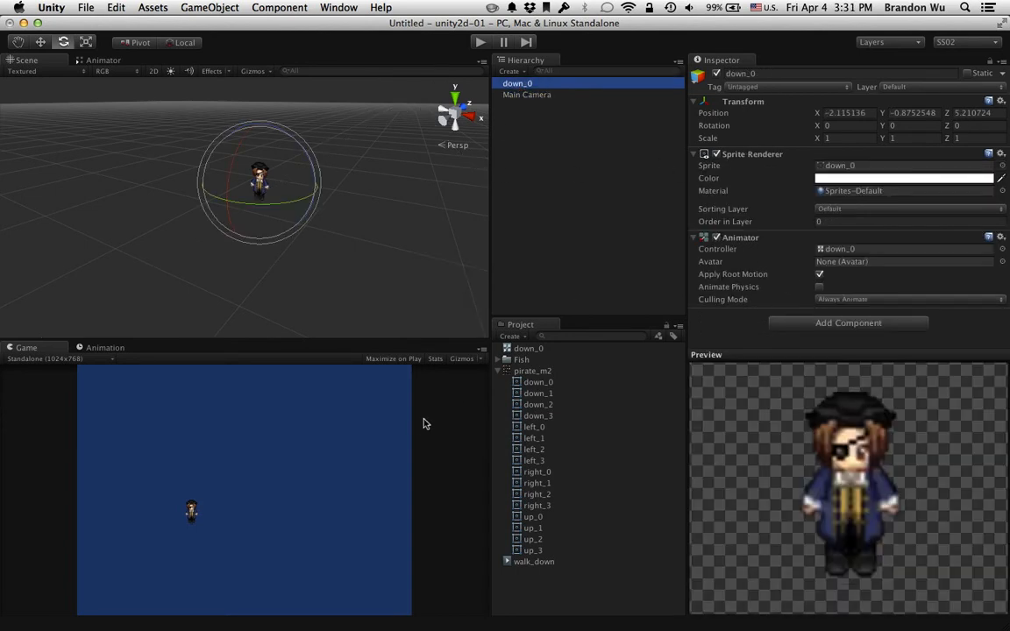
left_click(543, 372)
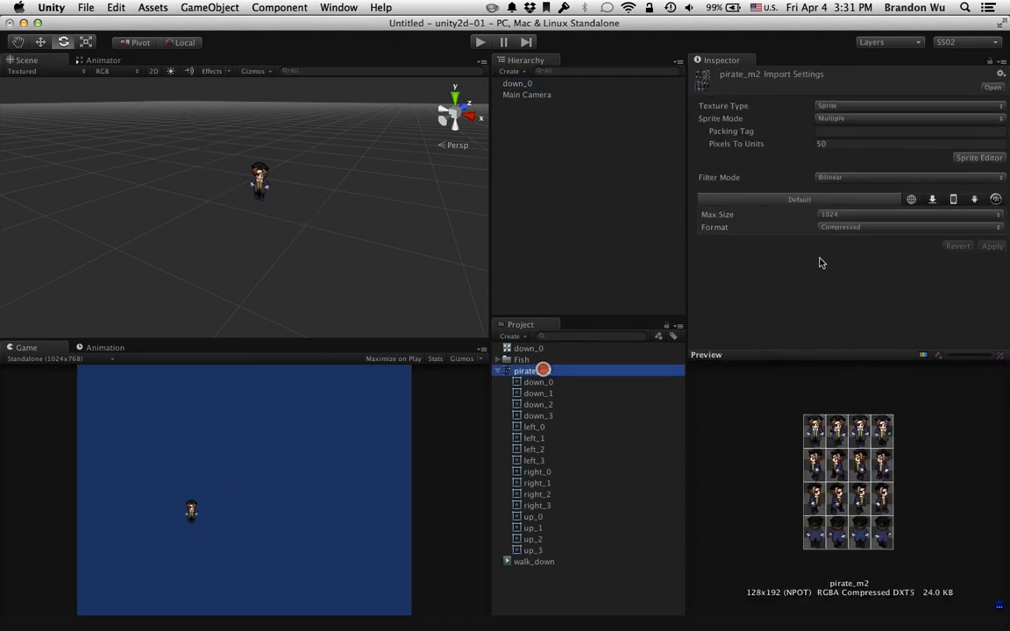
left_click(904, 144)
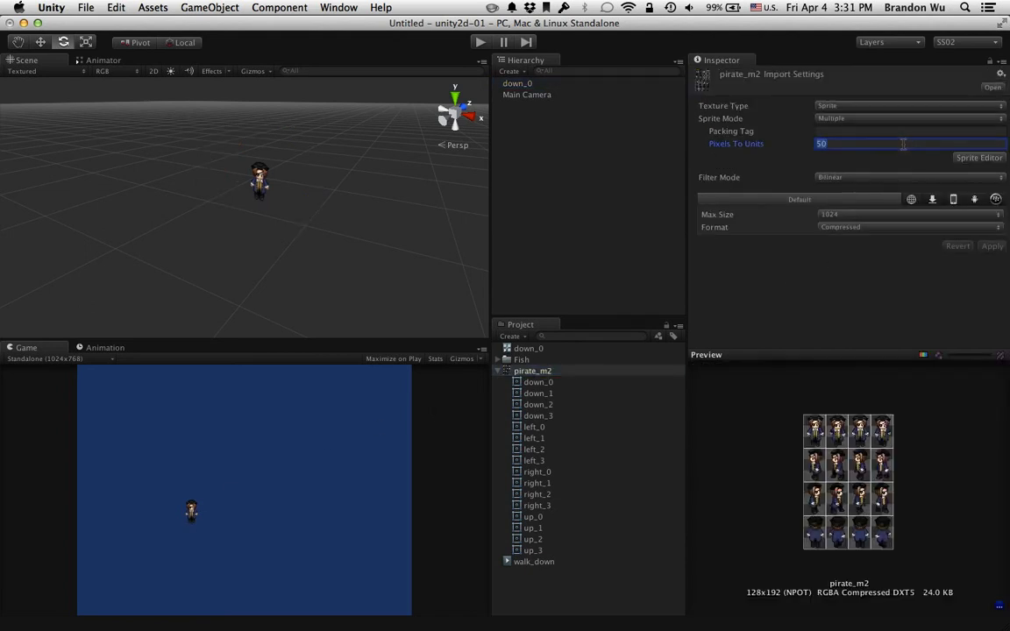
type("30")
left_click(987, 247)
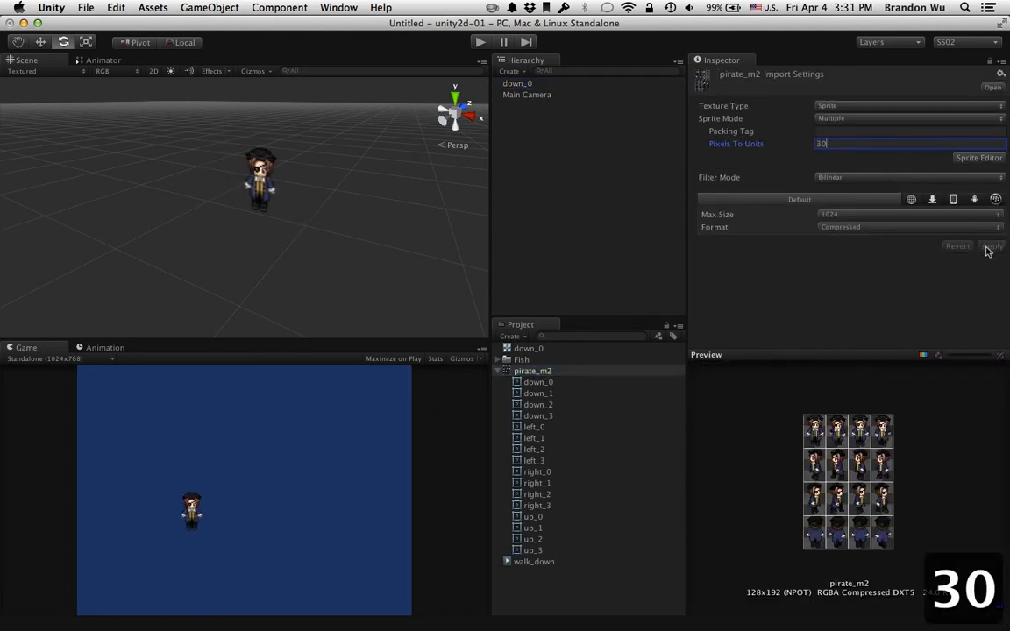
Try Pixels To Units values of 10 and 15 on the pirate_m2 sheet, applying each one
type("10")
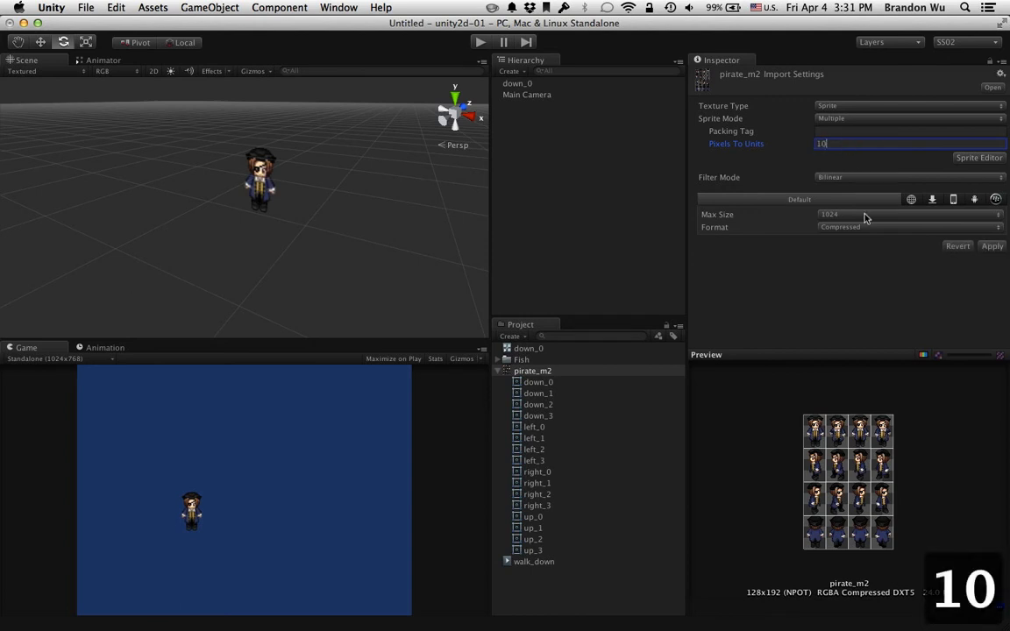
left_click(993, 247)
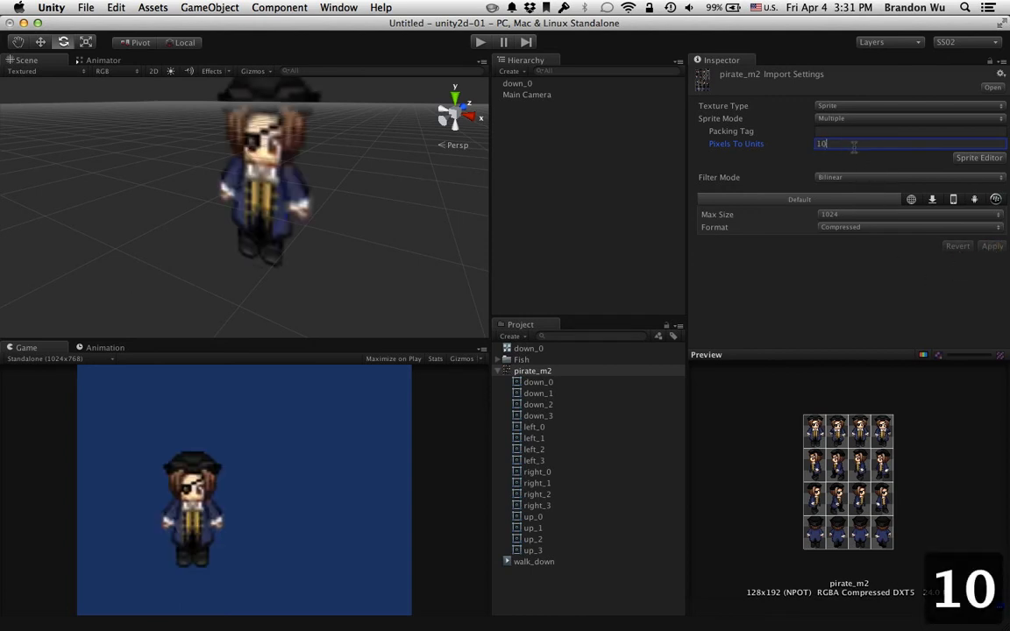
type("15")
left_click(992, 247)
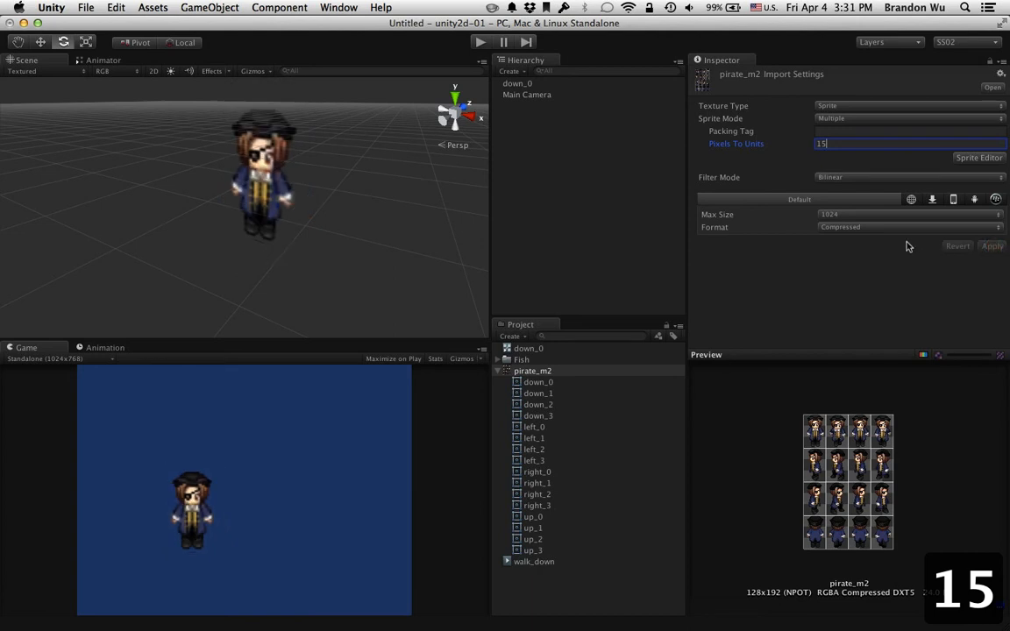
Set the Filter Mode of the pirate_m2 sheet to Point and apply the import settings
left_click(853, 146)
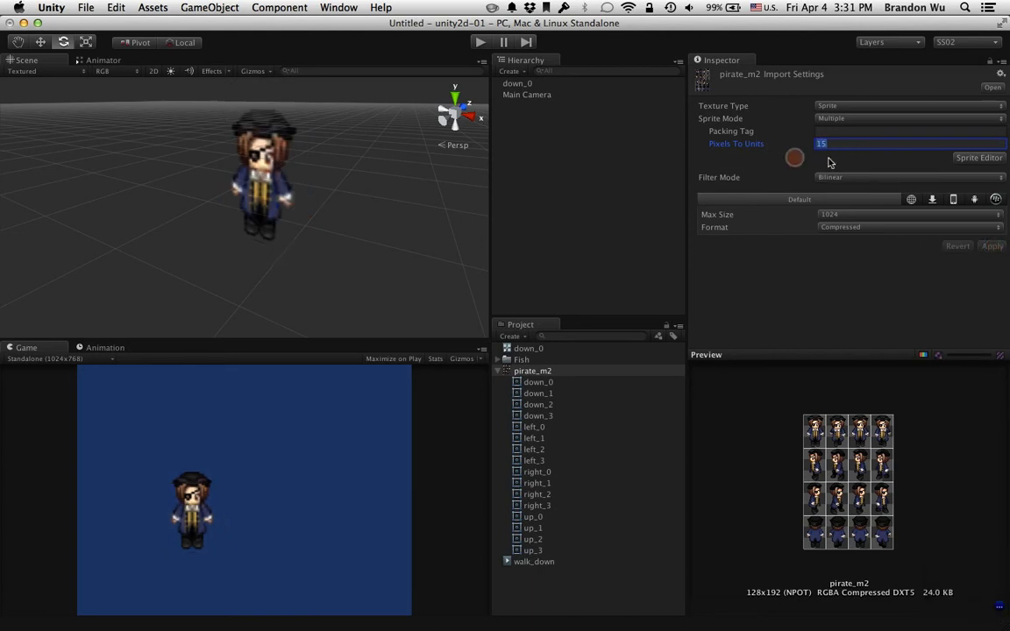
left_click(828, 177)
left_click(832, 168)
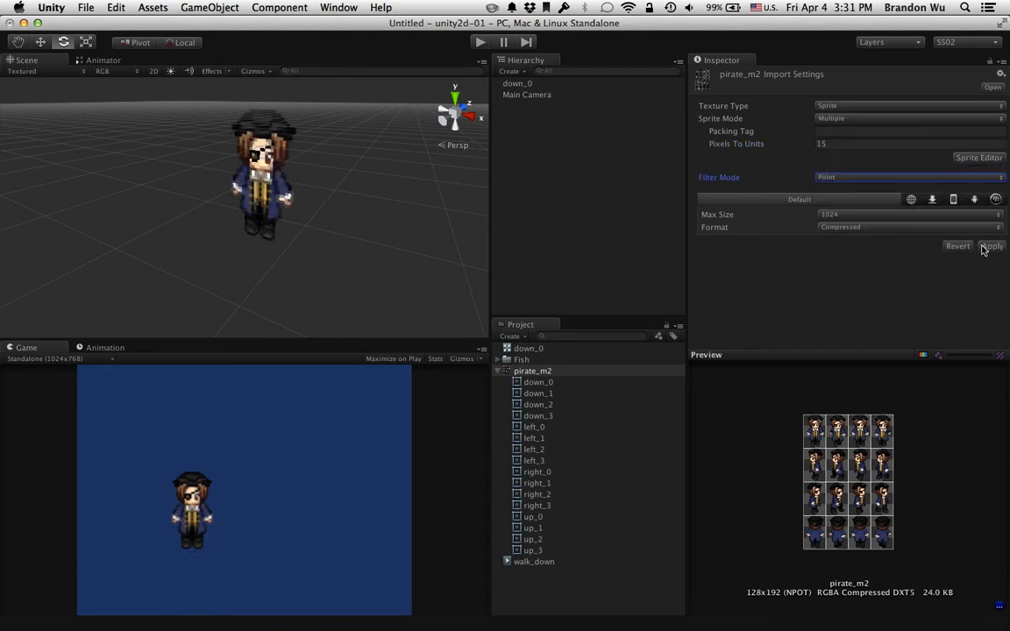
left_click(988, 246)
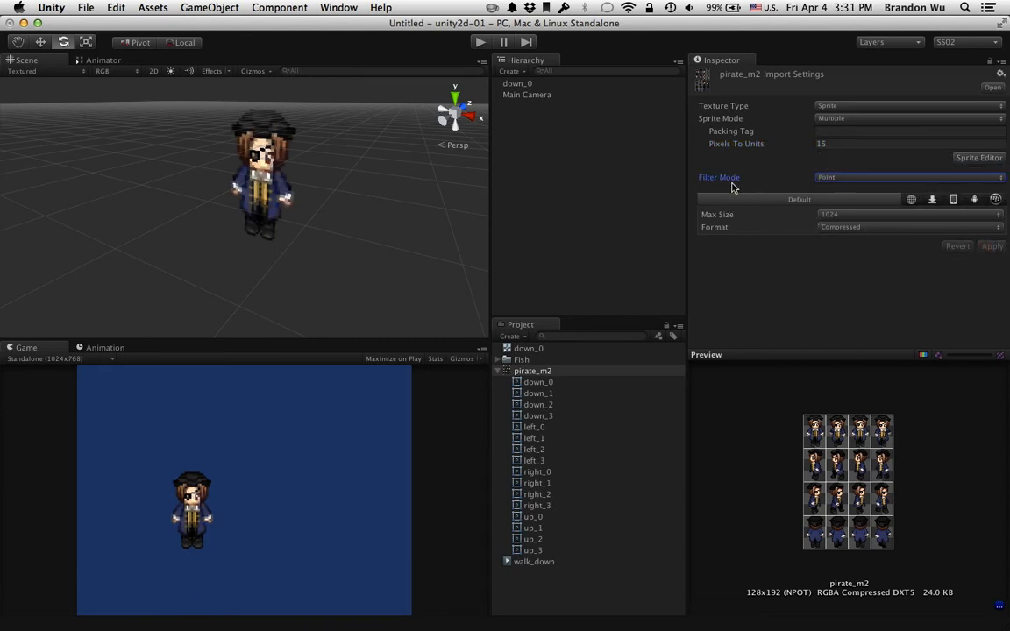
left_click(852, 177)
left_click(850, 173)
Examine the pirate's point-filtered pixels up close and from several angles in the 3D Scene view
scroll(305, 215, "up", 3)
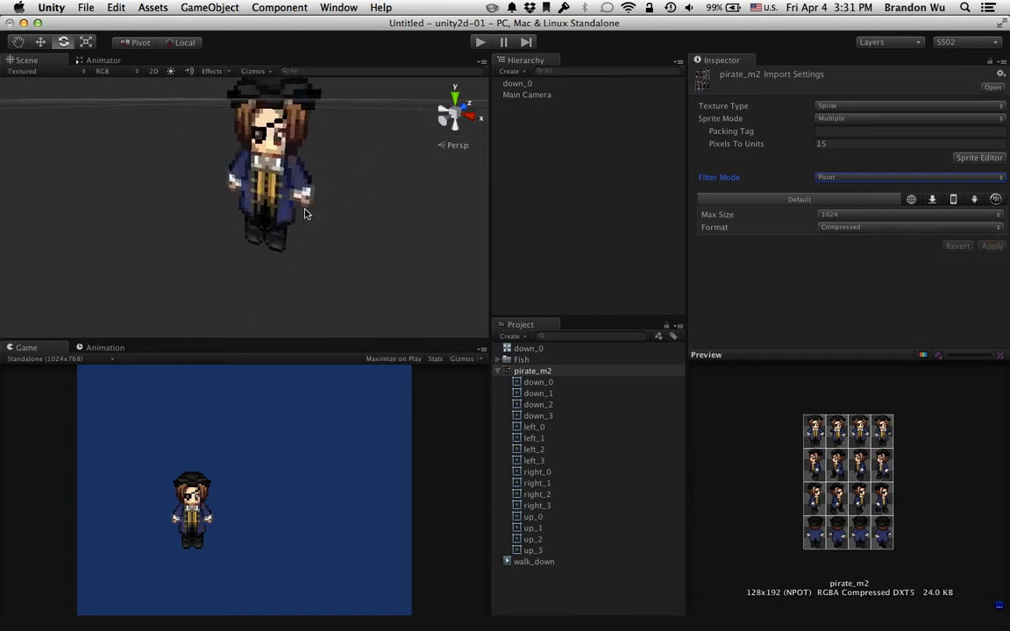
scroll(307, 217, "up", 5)
right_click_drag(307, 218, 360, 137)
middle_click_drag(285, 190, 304, 205)
scroll(313, 218, "down", 5)
right_click_drag(317, 213, 286, 254)
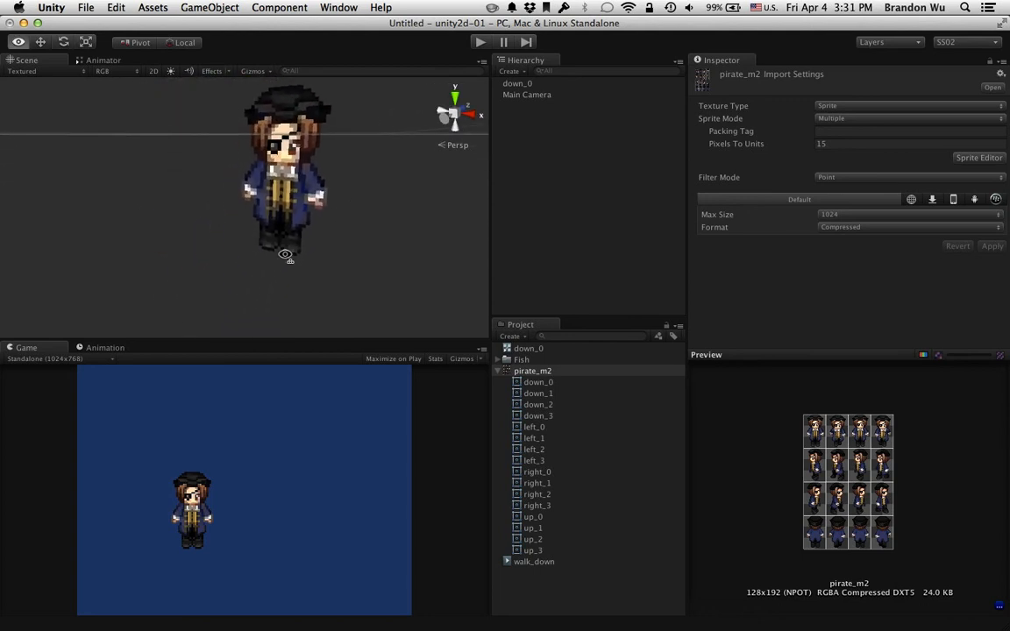
scroll(309, 207, "up", 3)
scroll(313, 209, "up", 2)
middle_click_drag(321, 203, 265, 237)
scroll(266, 237, "down", 3)
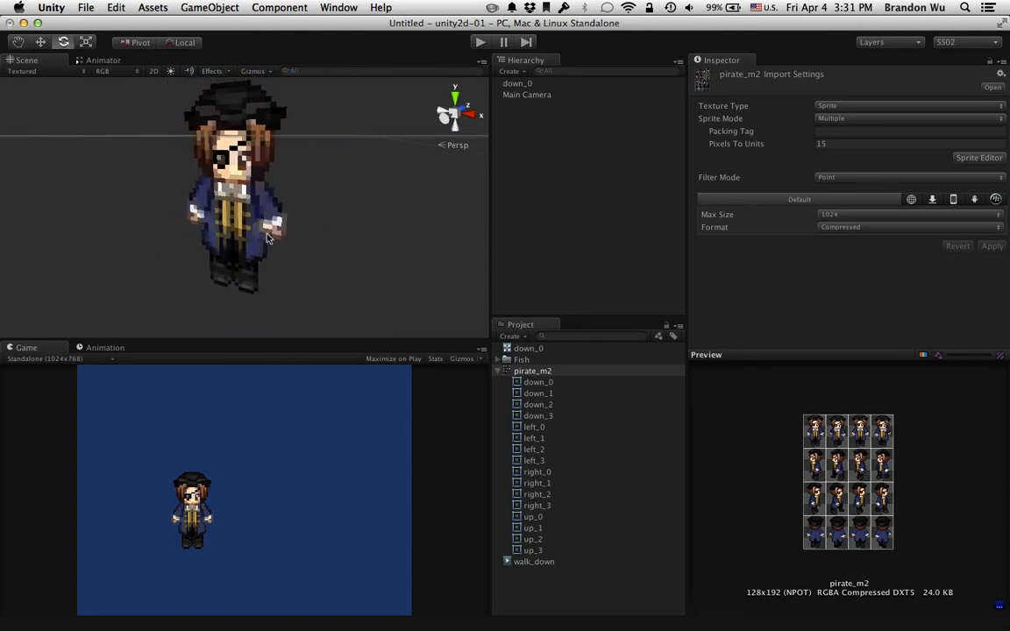
scroll(268, 238, "up", 3)
scroll(269, 238, "down", 2)
Set the Pixels To Units of the pirate_m2 sheet to 20 and apply the import settings
left_click(889, 144)
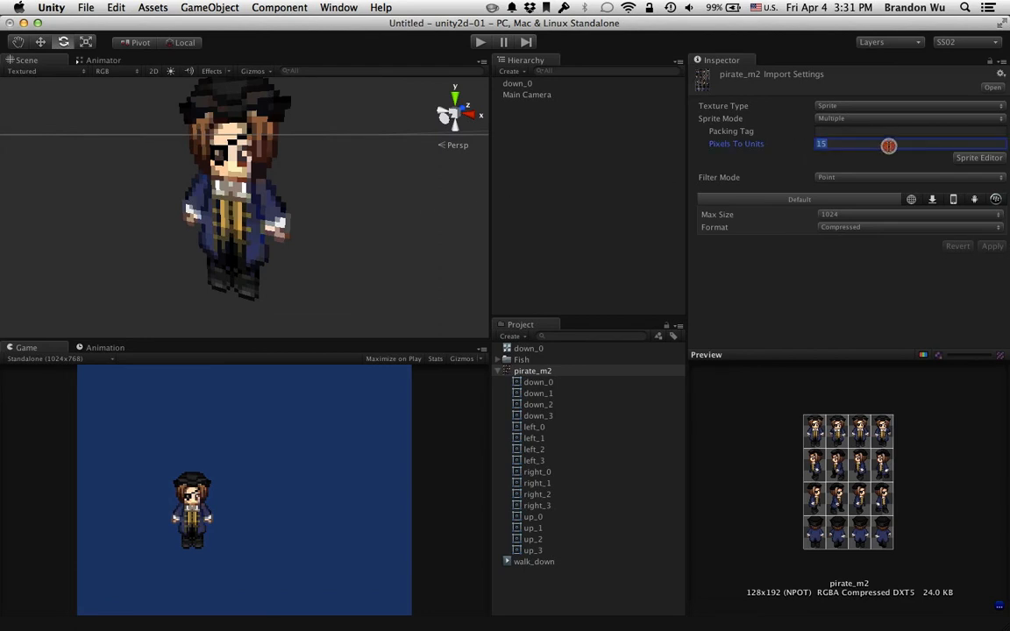
type("20")
left_click(992, 247)
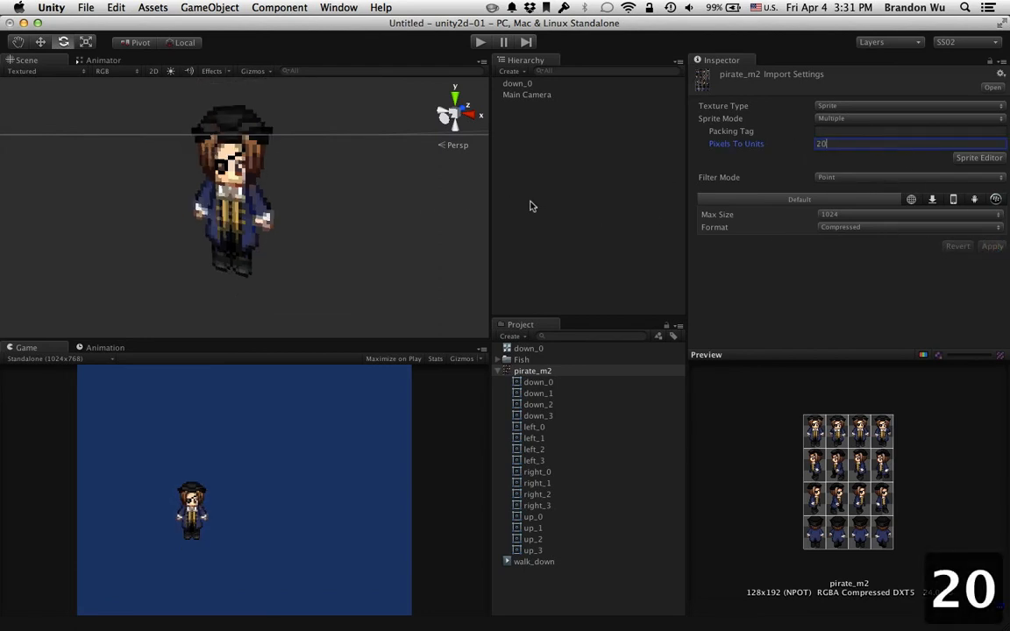
scroll(361, 131, "down", 8)
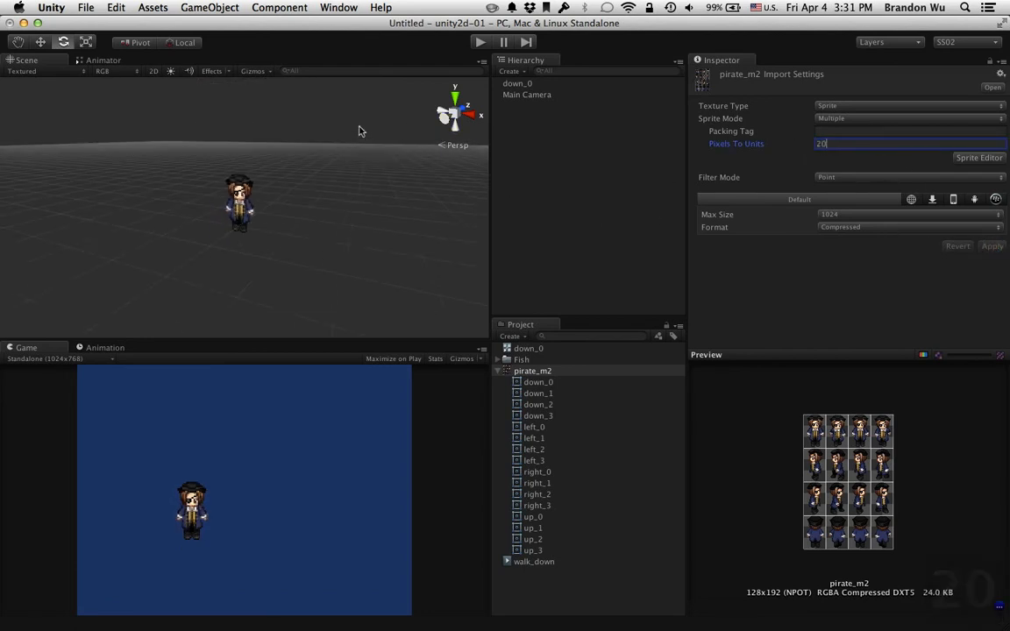
Reset the position of the down_0 scene object and collapse the pirate_m2 sprite list in the project
double_click(581, 82)
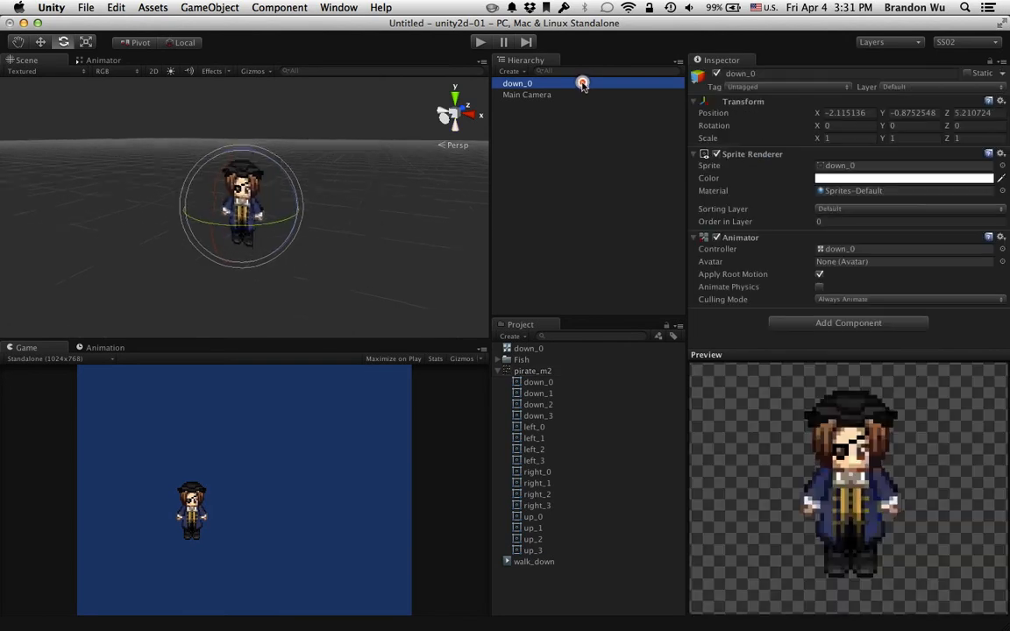
left_click(1000, 101)
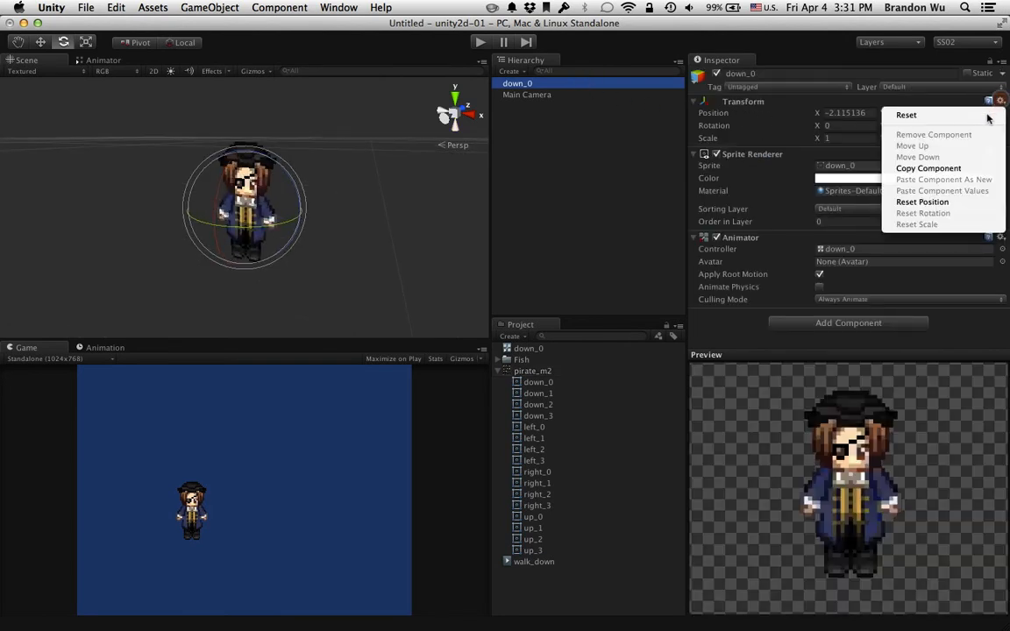
left_click(971, 202)
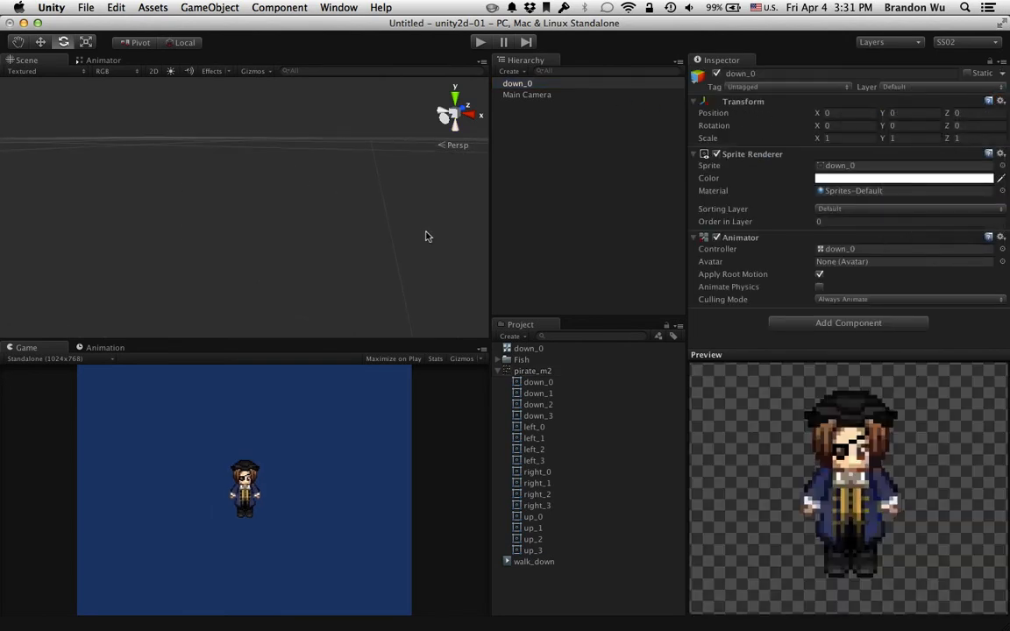
left_click(502, 372)
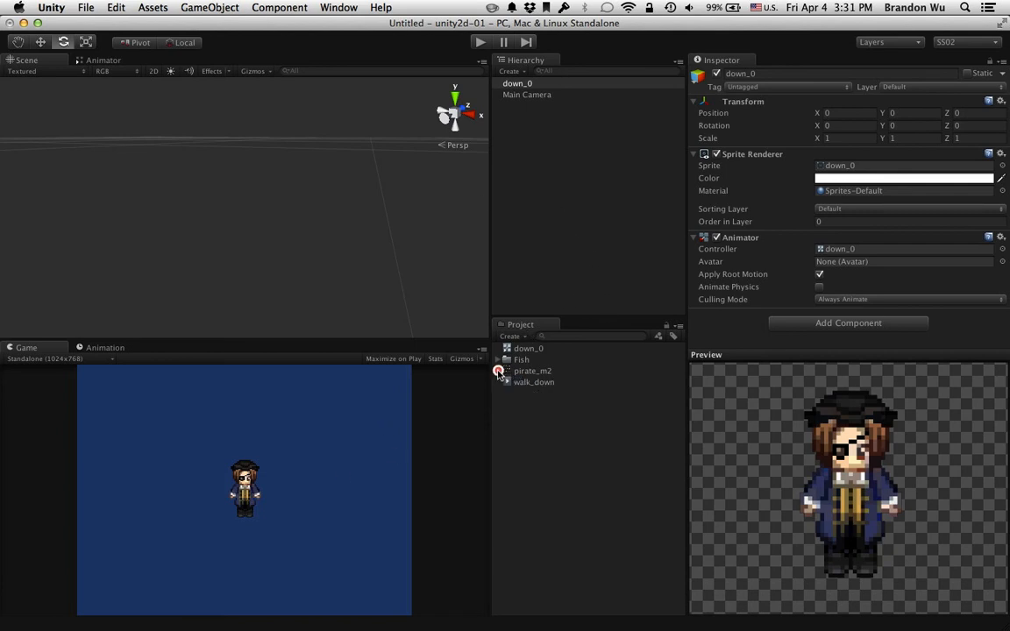
Locate the controller used by down_0's Animator and inspect the down_0 controller and walk_down clip assets
left_click(517, 85)
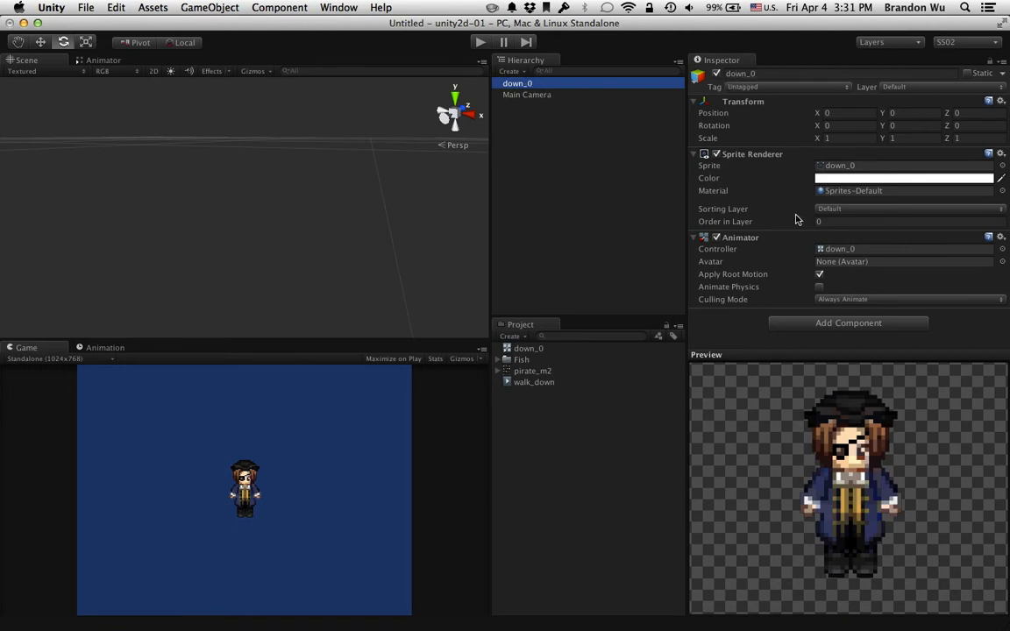
left_click(840, 250)
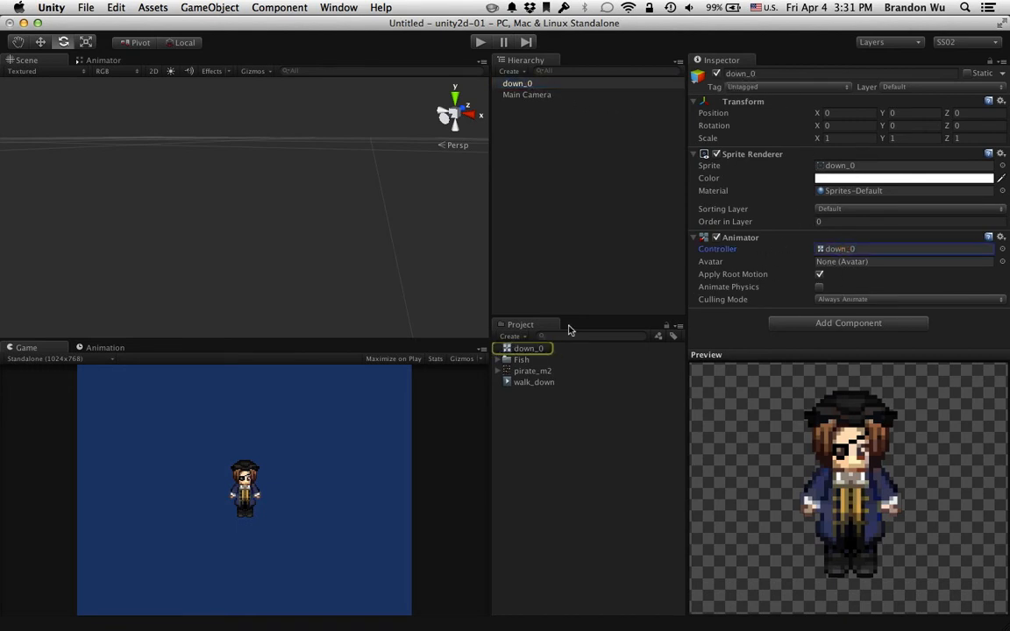
left_click(531, 350)
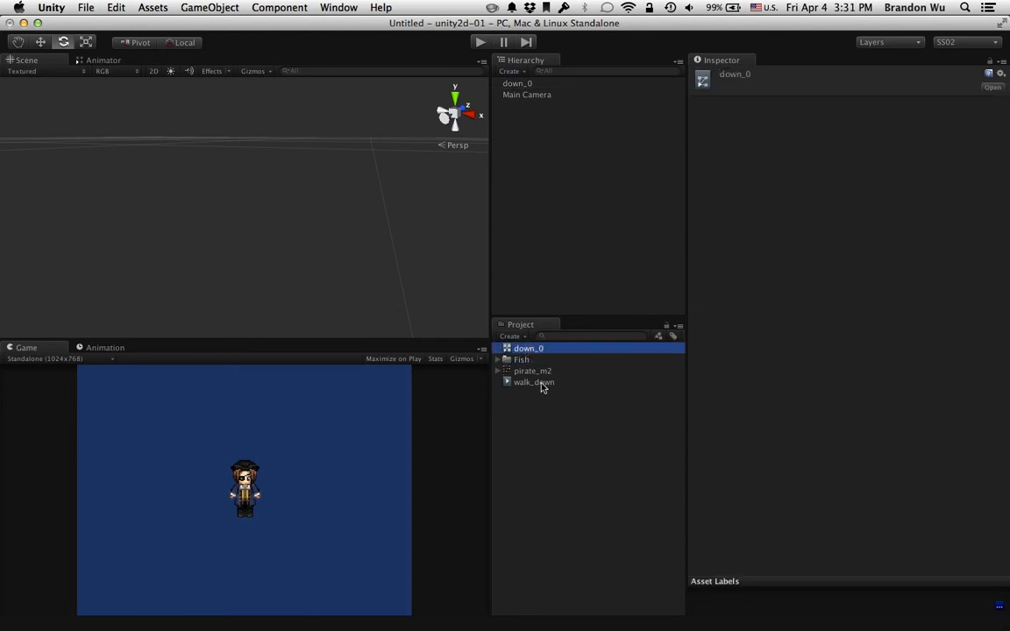
left_click(535, 383)
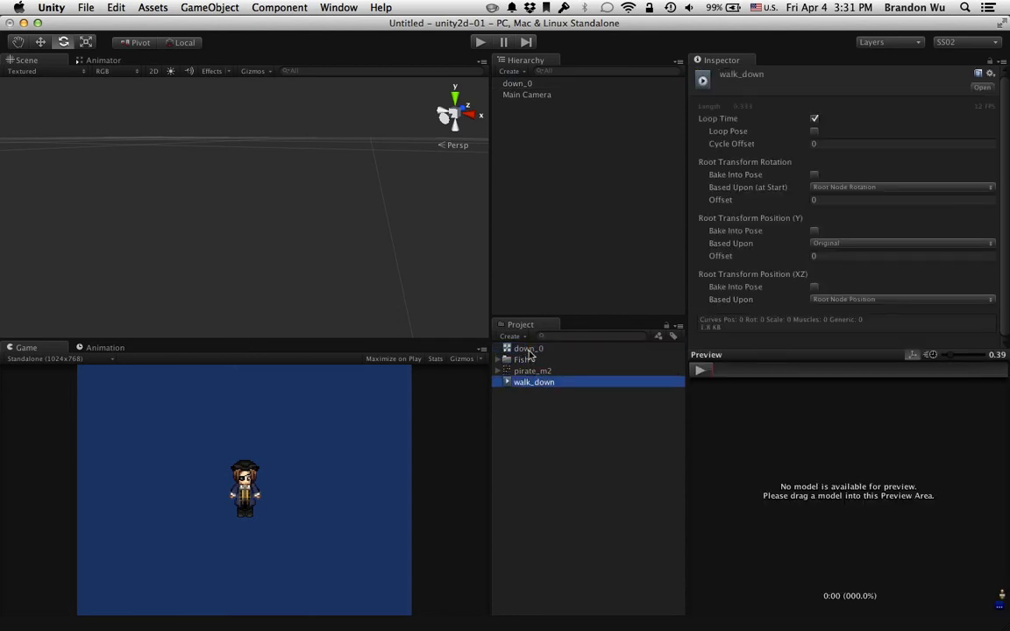
left_click(533, 350)
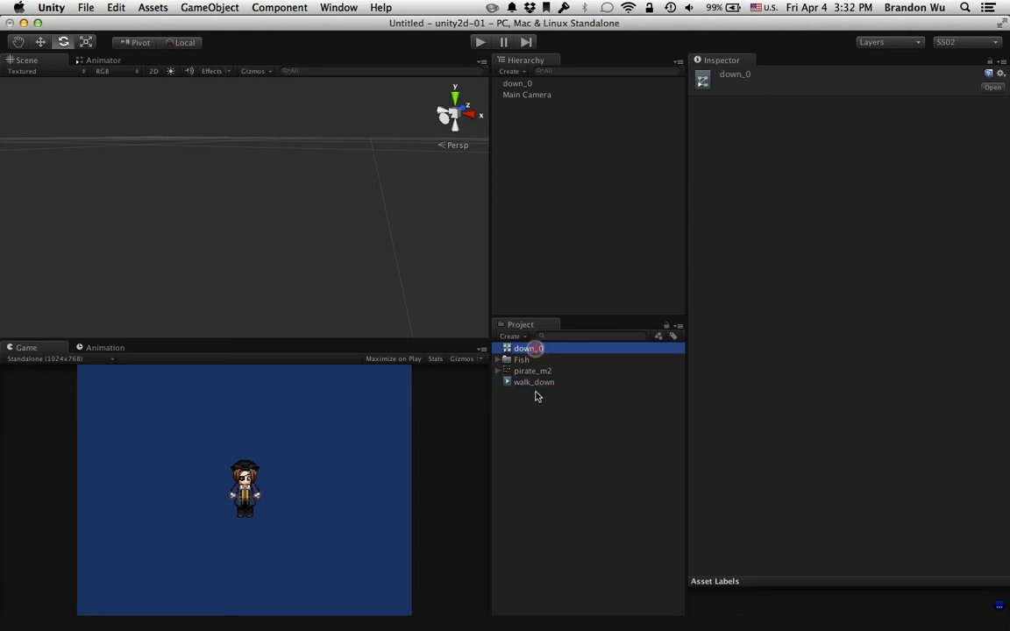
left_click(534, 383)
left_click(532, 350)
left_click(531, 389)
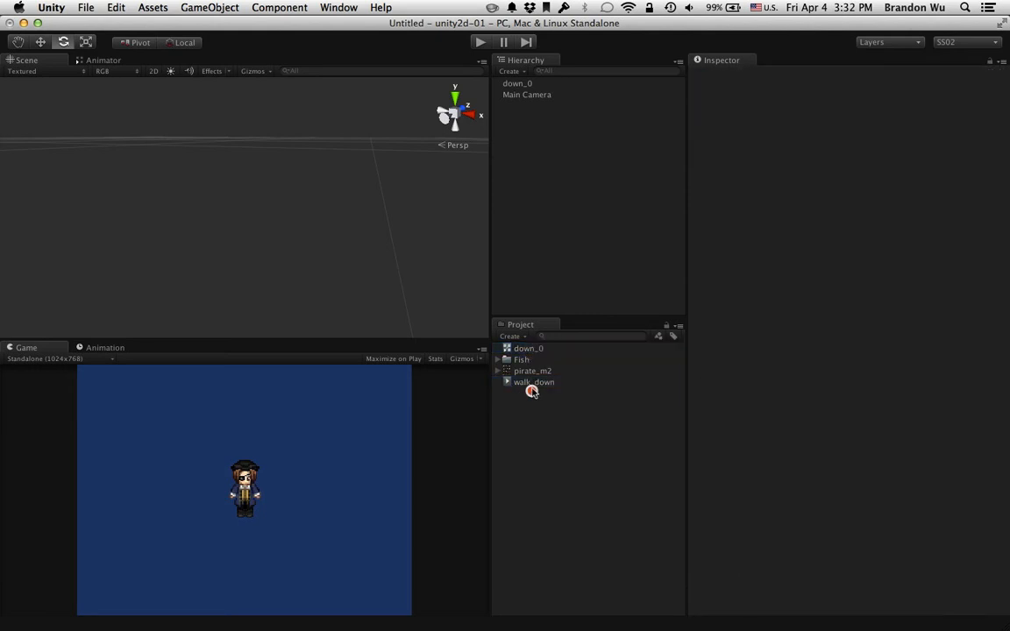
left_click(532, 346)
Play the scene with down_0 selected and view the pirate_m2 sprites down_0 through down_3 one by one
left_click(529, 83)
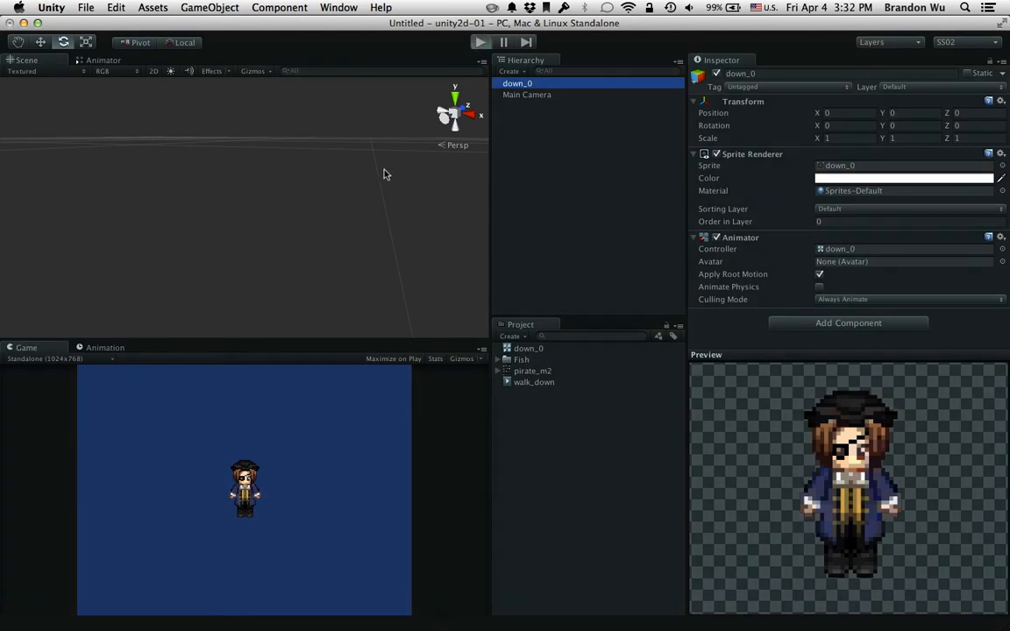
key("super+p")
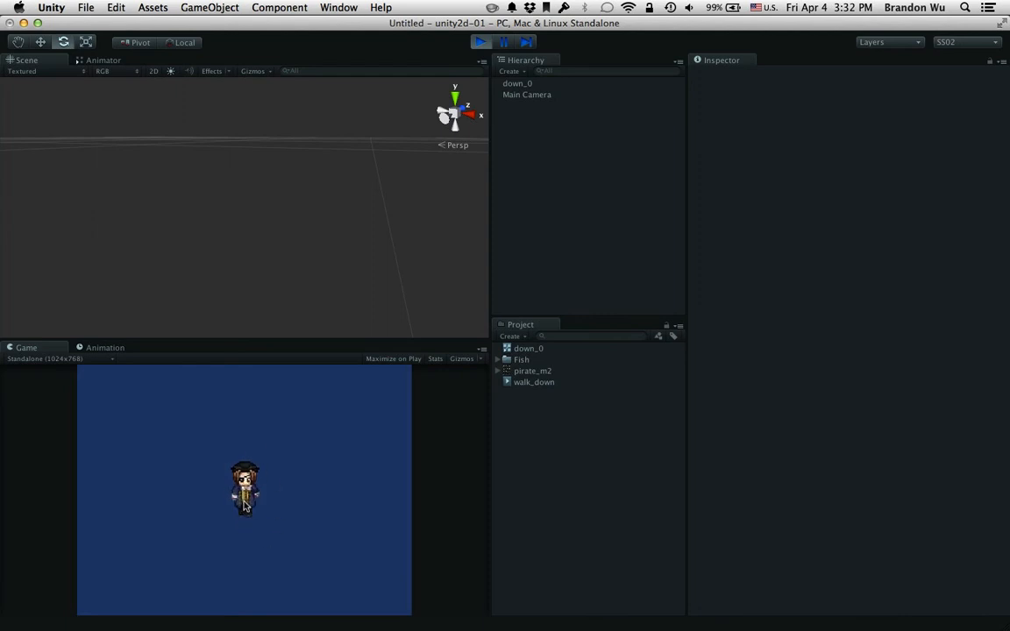
left_click(498, 371)
left_click(551, 384)
left_click(549, 394)
left_click(547, 404)
left_click(545, 414)
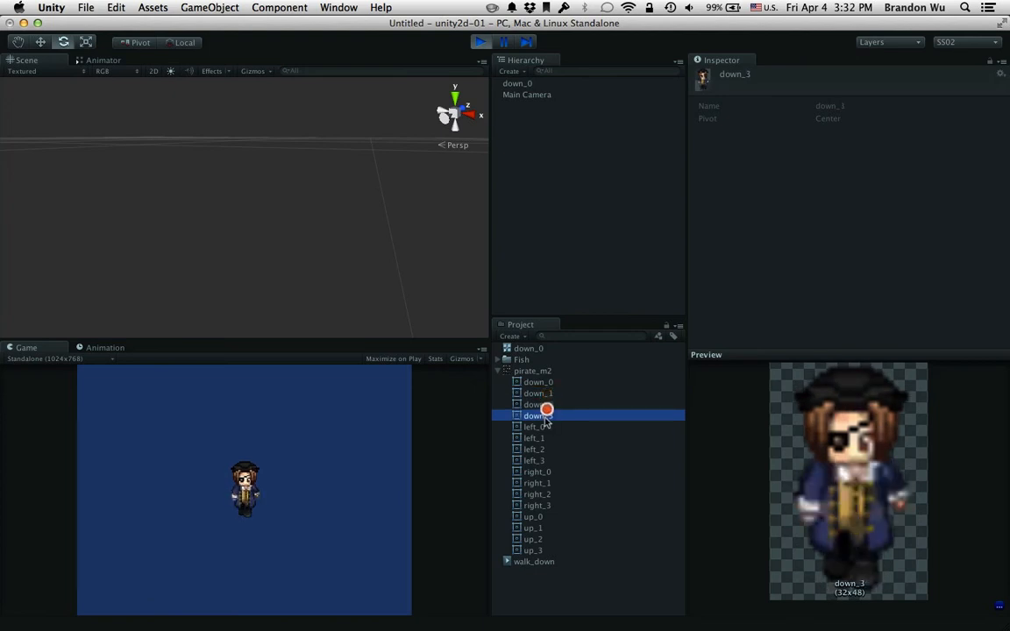
Review the downward walk sprites again from down_2 back to down_0 and stop playing the scene
left_click(545, 405)
left_click(546, 394)
left_click(544, 383)
left_click(543, 394)
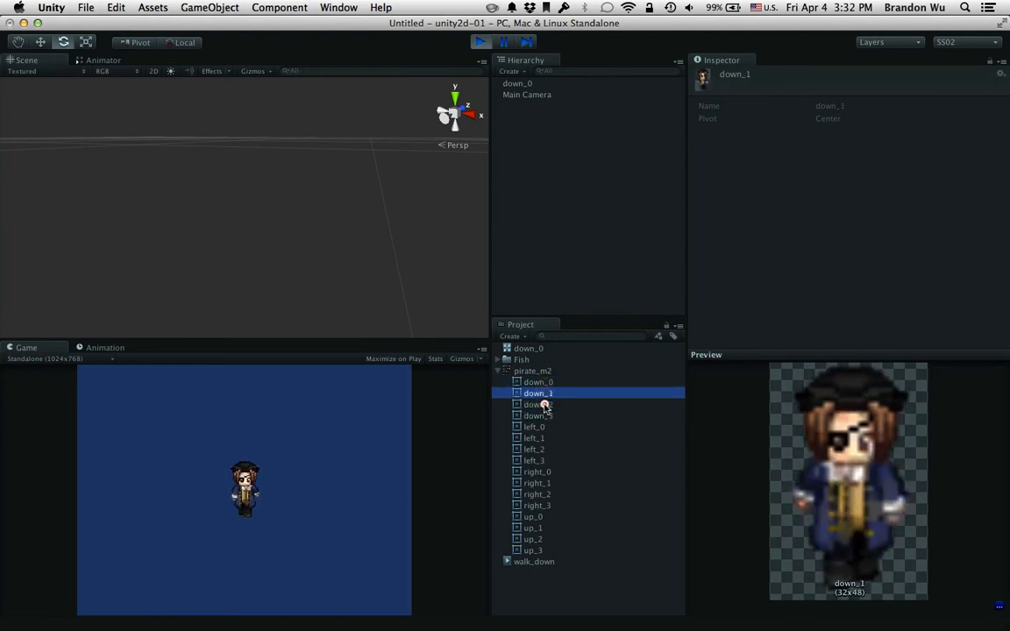
left_click(544, 405)
left_click(544, 384)
left_click(499, 371)
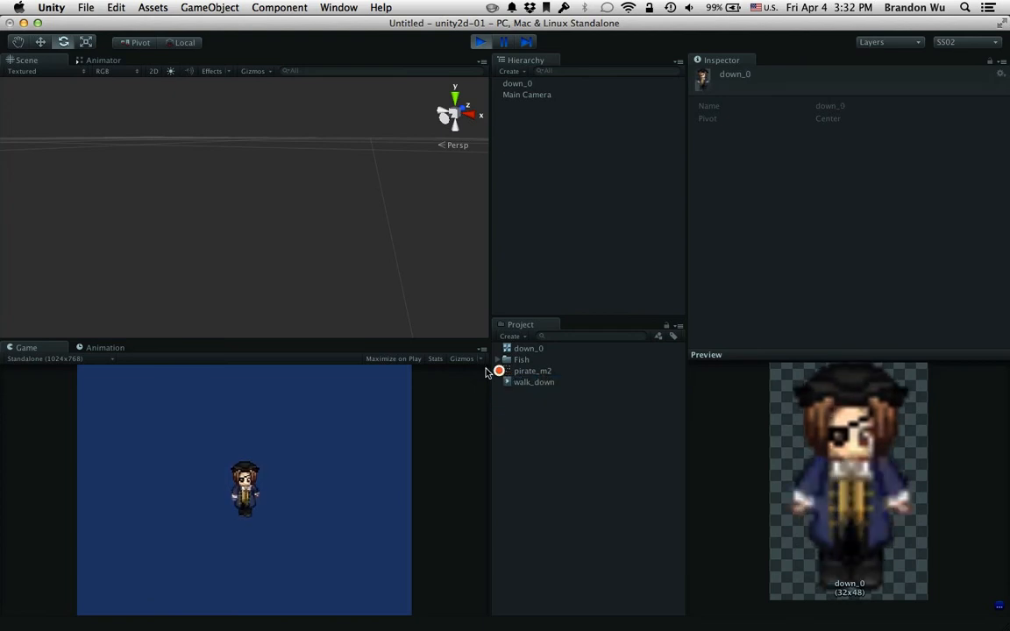
left_click(481, 42)
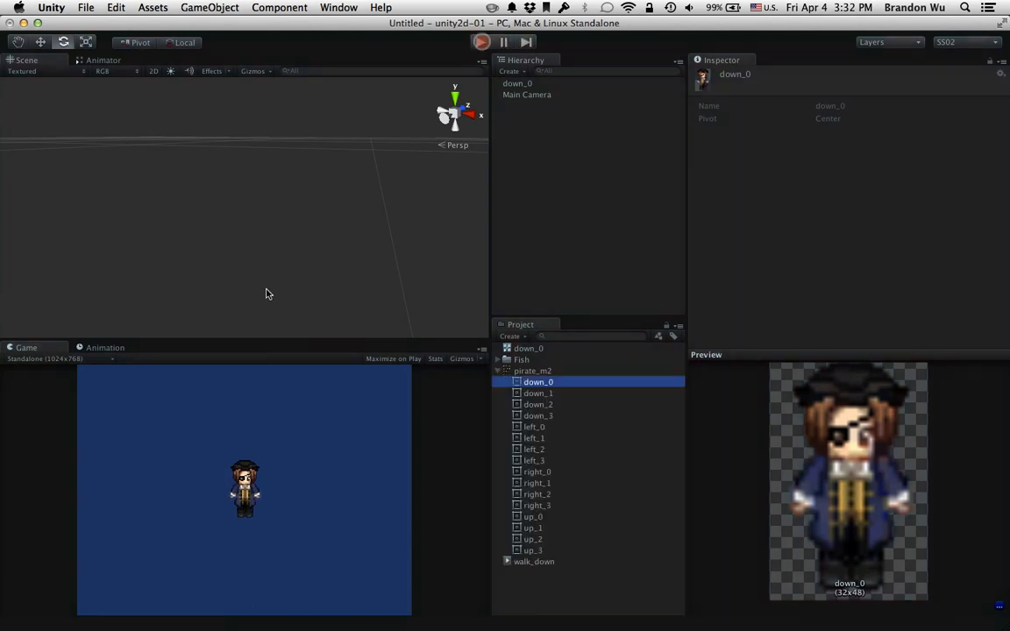
Show the walk_down animation of the down_0 scene object and expand its Sprite track to reveal the frame thumbnails
left_click(105, 347)
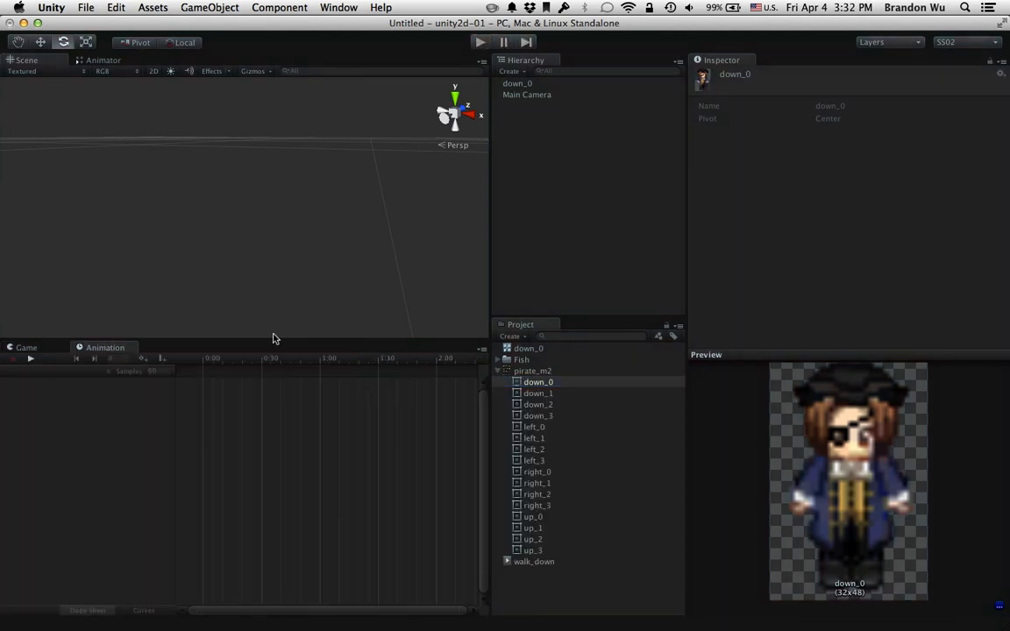
left_click(520, 83)
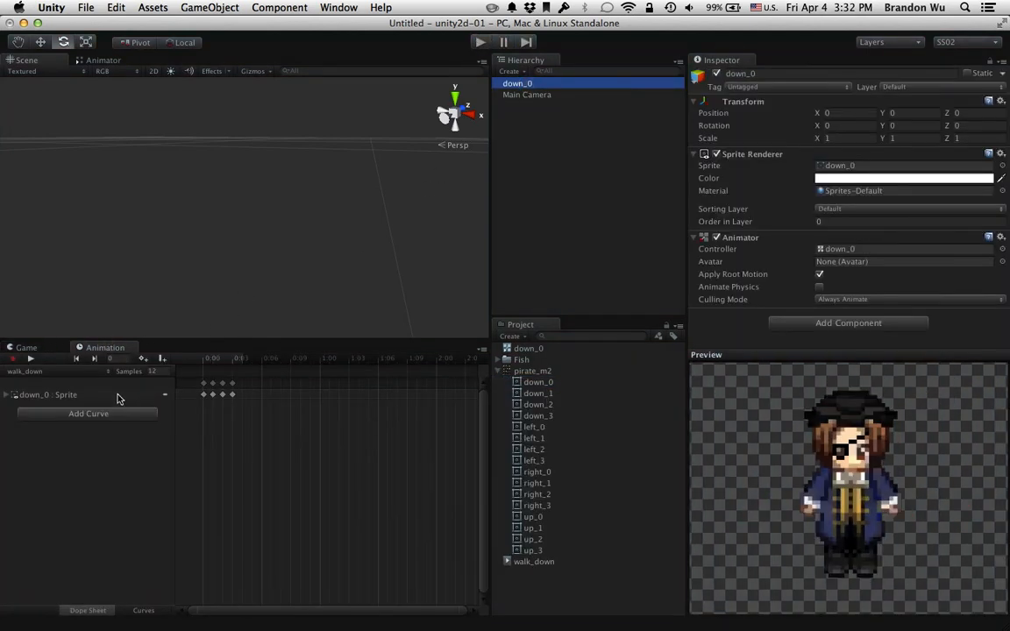
left_click(118, 396)
left_click(7, 395)
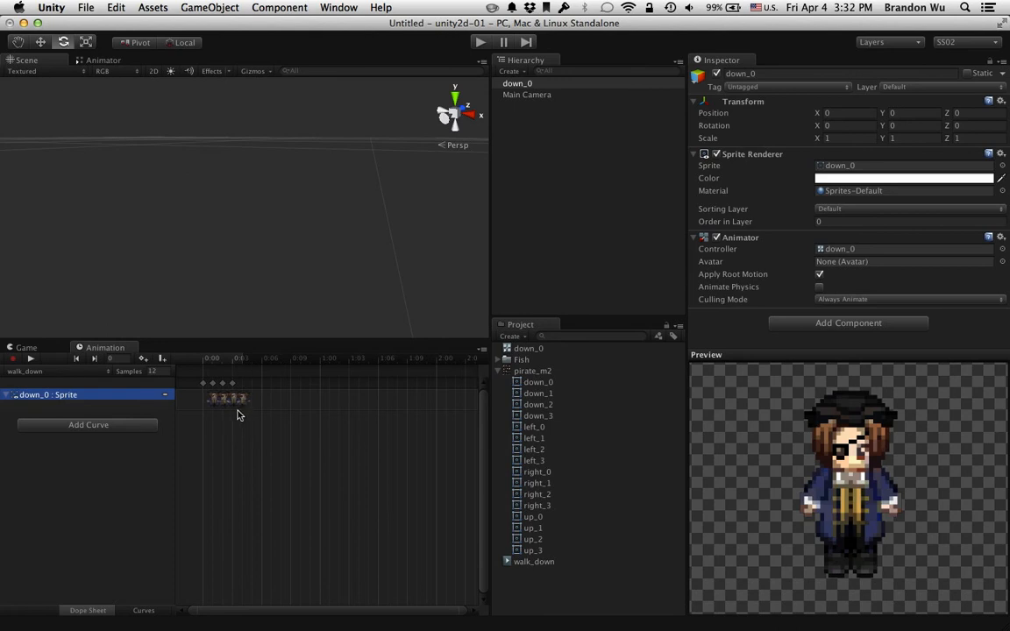
Enlarge the walk_down timeline and check the sprite keyframes at frames 0 to 3, going back to frame 1
scroll(223, 414, "up", 5)
left_click(322, 455)
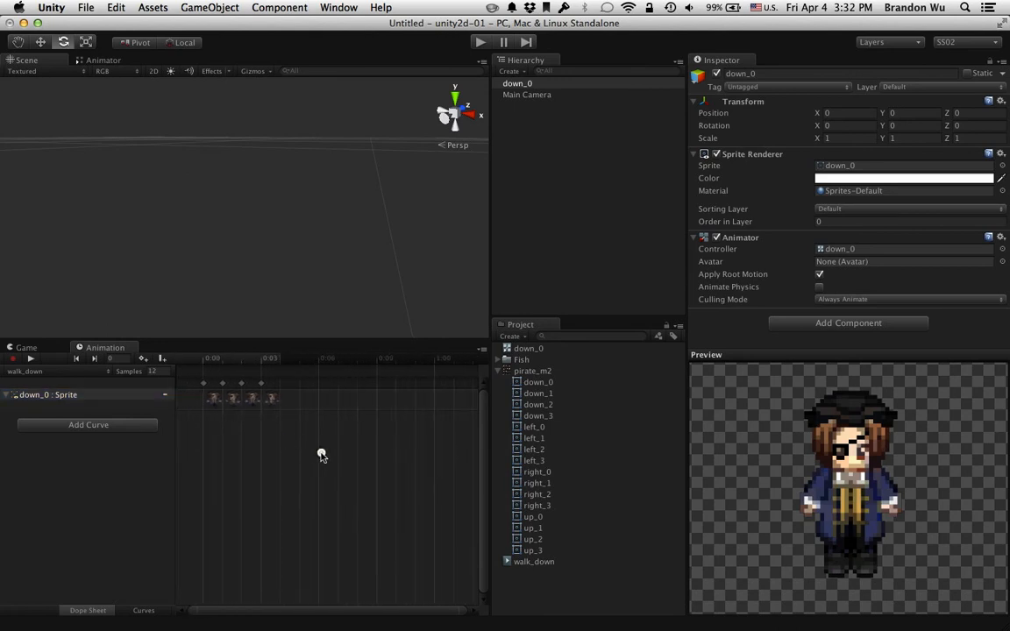
scroll(218, 418, "up", 6)
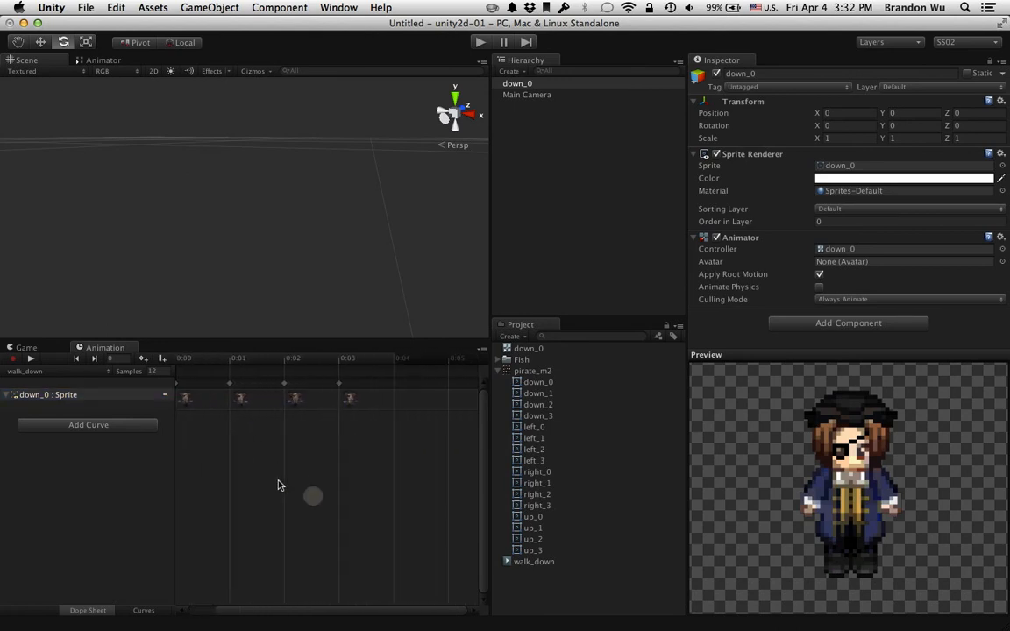
scroll(342, 497, "left", 2)
left_click(217, 399)
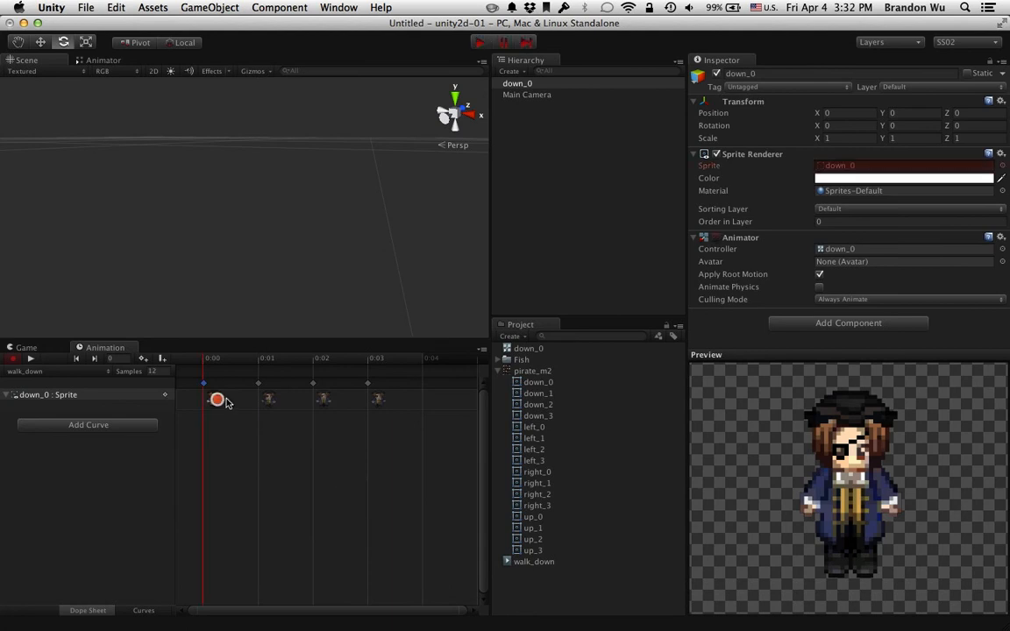
left_click(270, 401)
left_click(322, 402)
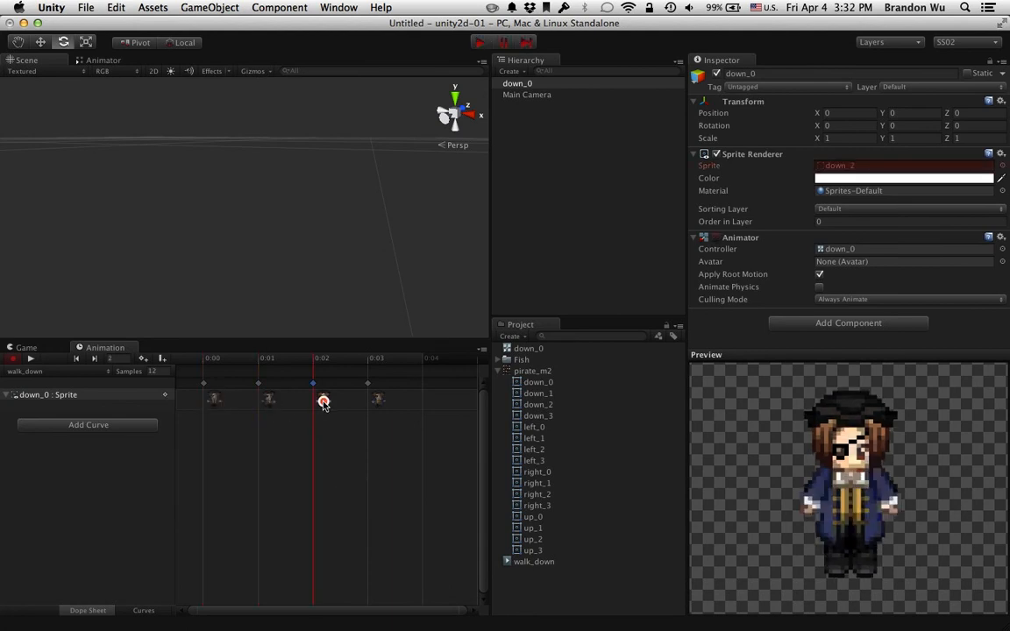
left_click(379, 403)
left_click(214, 402)
left_click(270, 401)
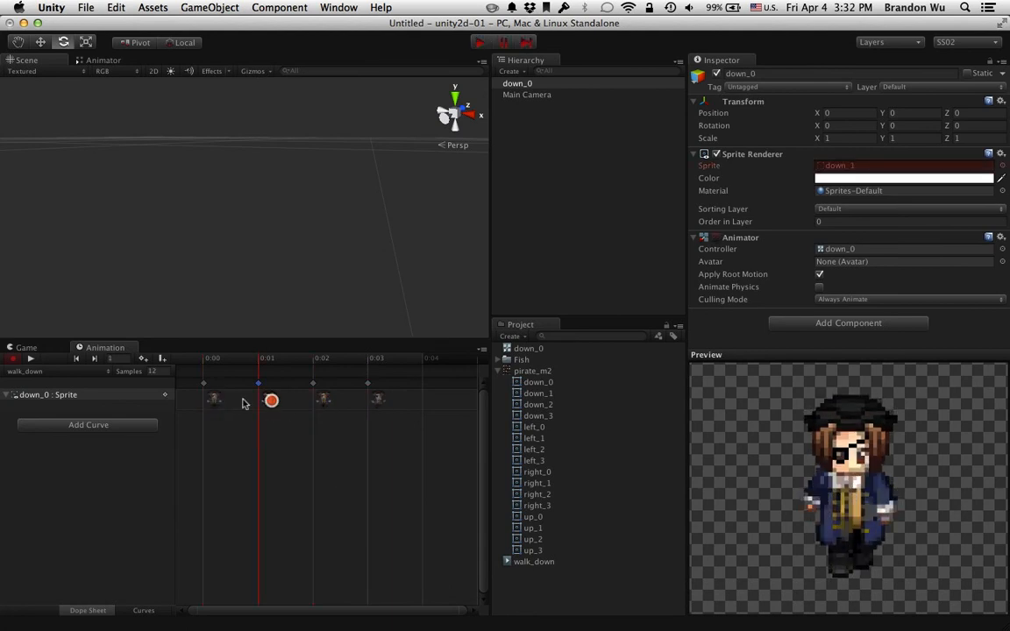
Review the four walk_down keyframes once more from down_0 to down_3 and return to the first frame
left_click(214, 400)
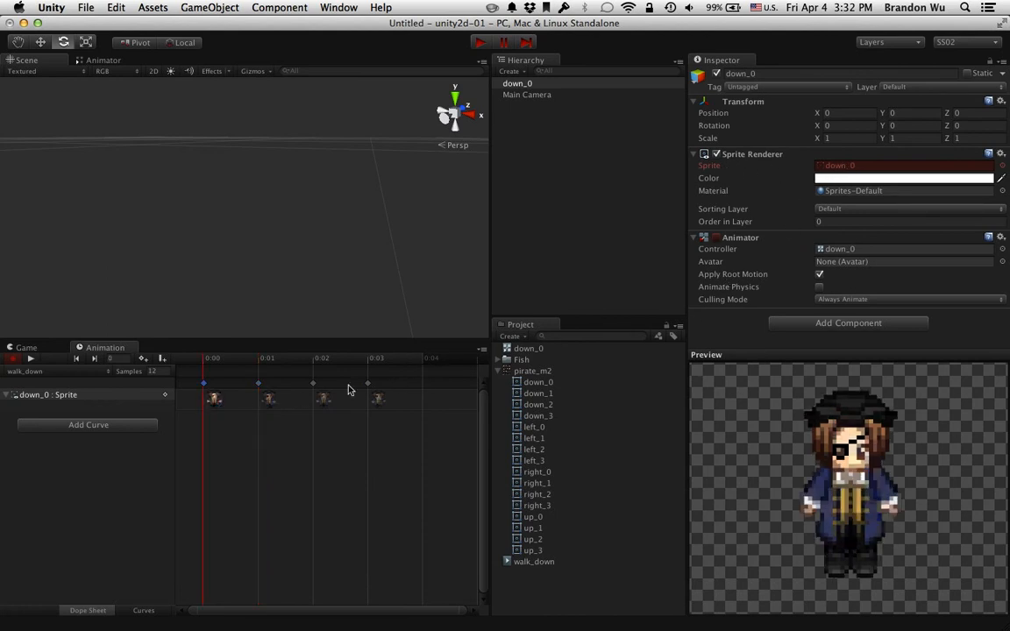
left_click(270, 400)
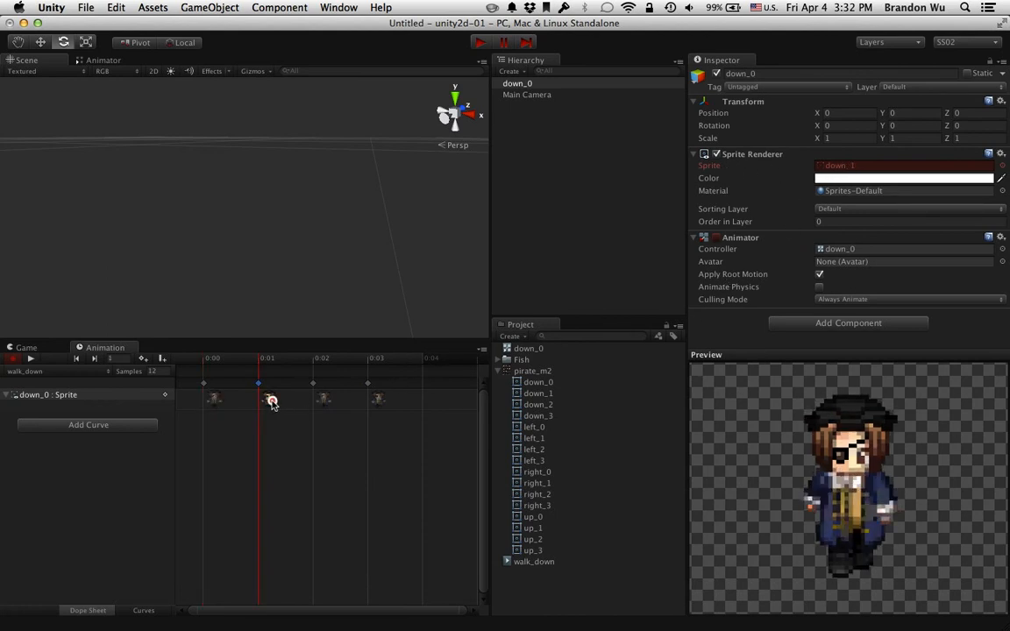
left_click(323, 401)
left_click(375, 400)
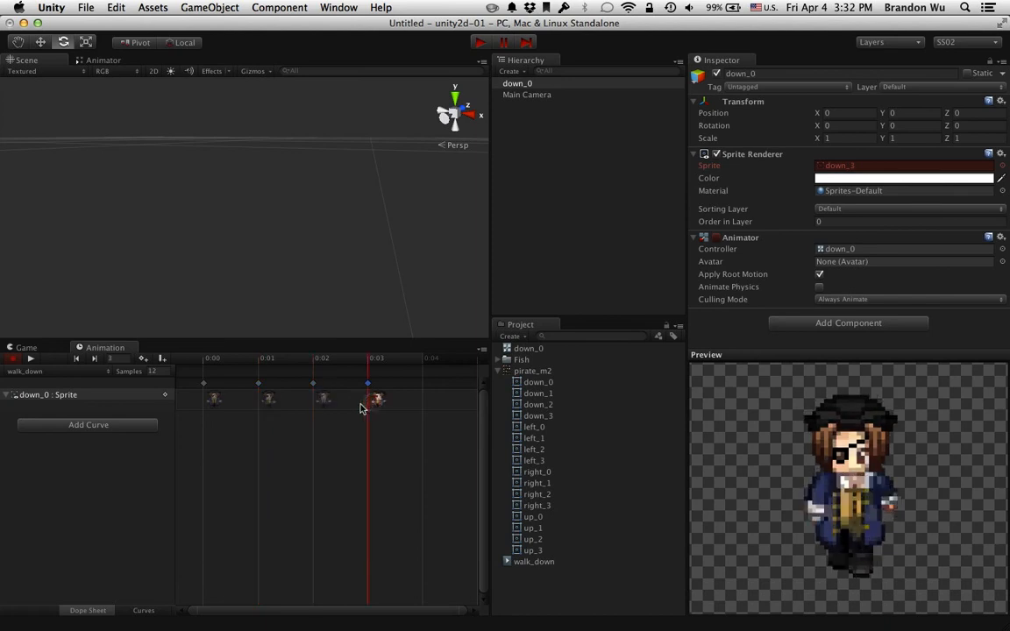
left_click(214, 400)
scroll(232, 425, "down", 3)
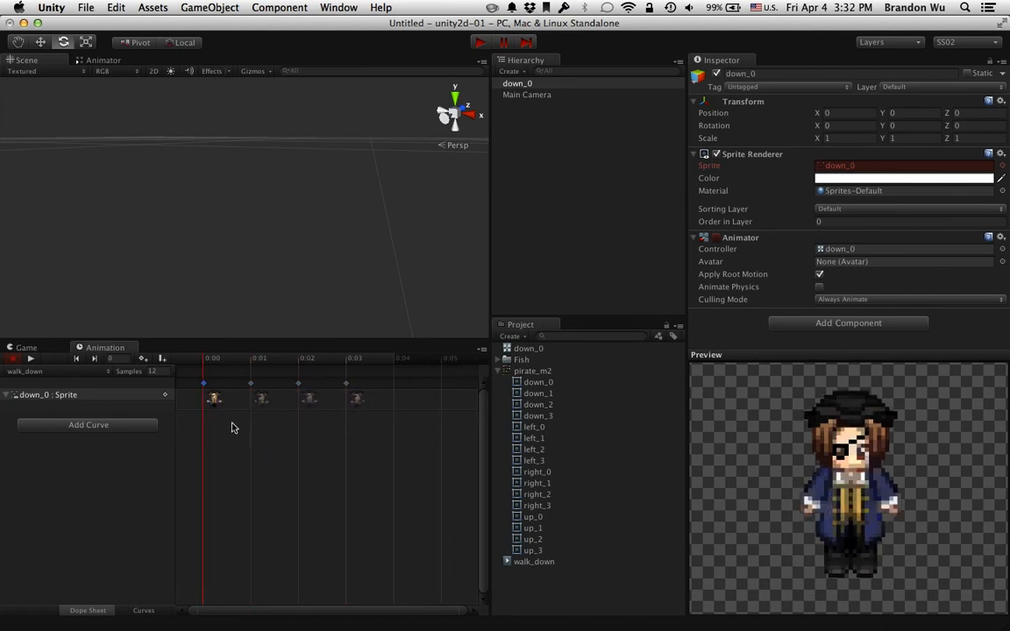
scroll(232, 428, "down", 2)
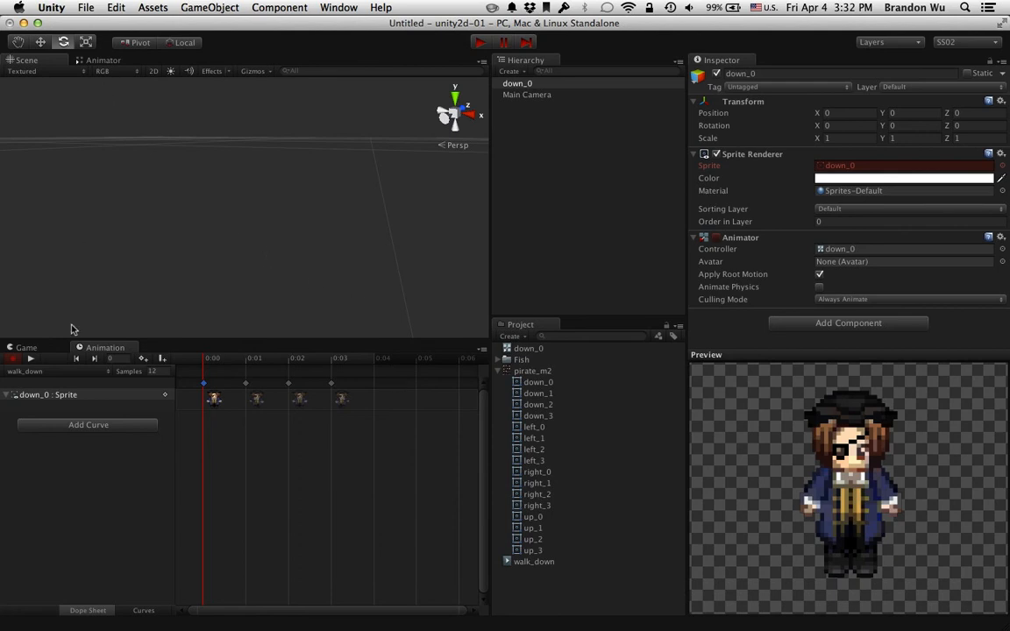
Dock the Game view beside the Scene view and set walk_down's sample rate to 6 while previewing the animation
left_click_drag(36, 349, 89, 60)
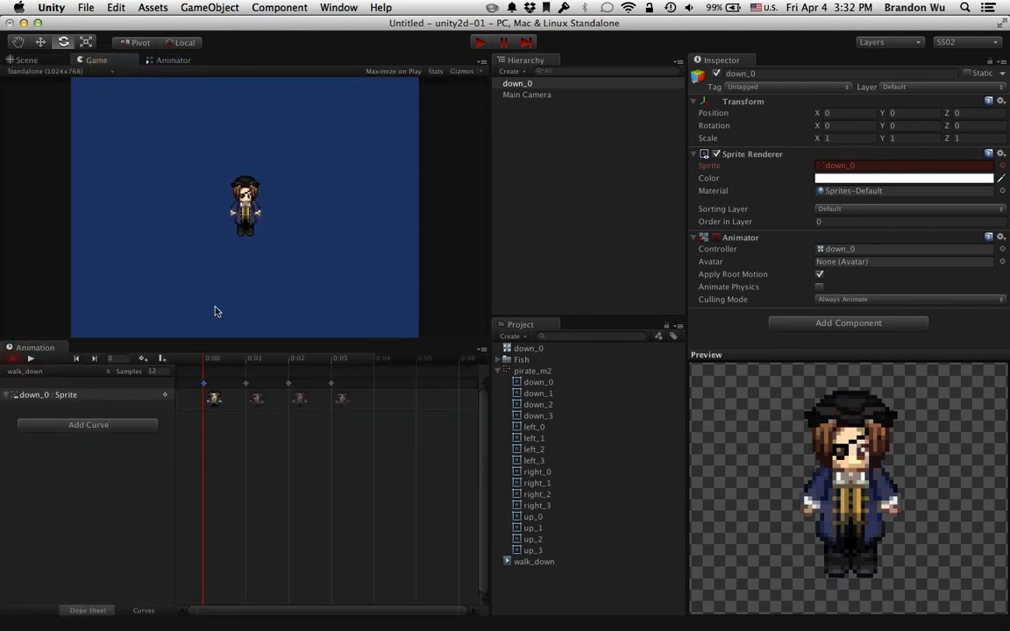
left_click(29, 361)
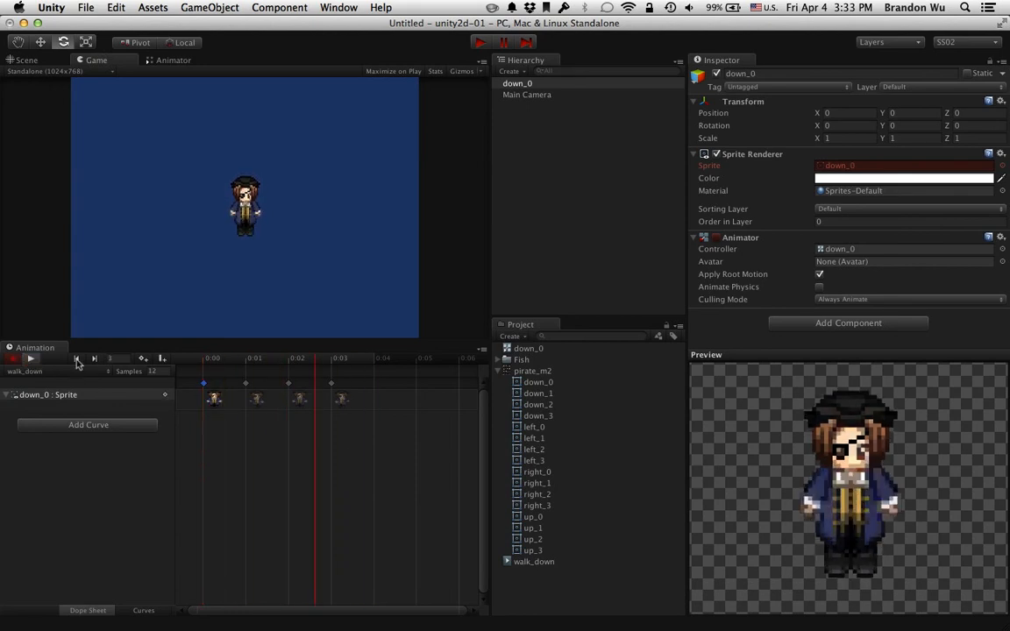
left_click(165, 372)
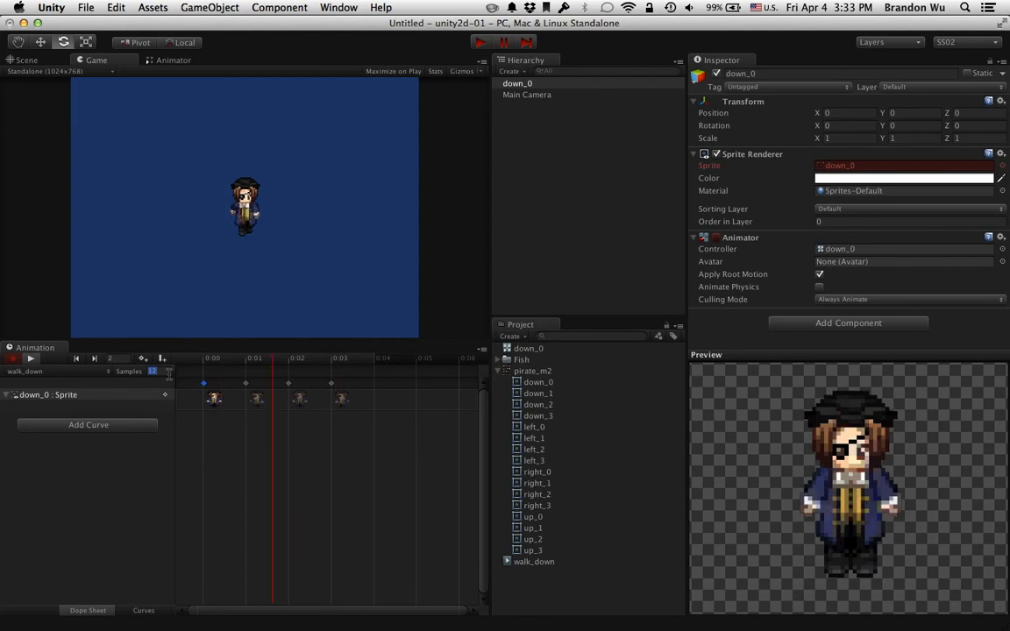
type("6")
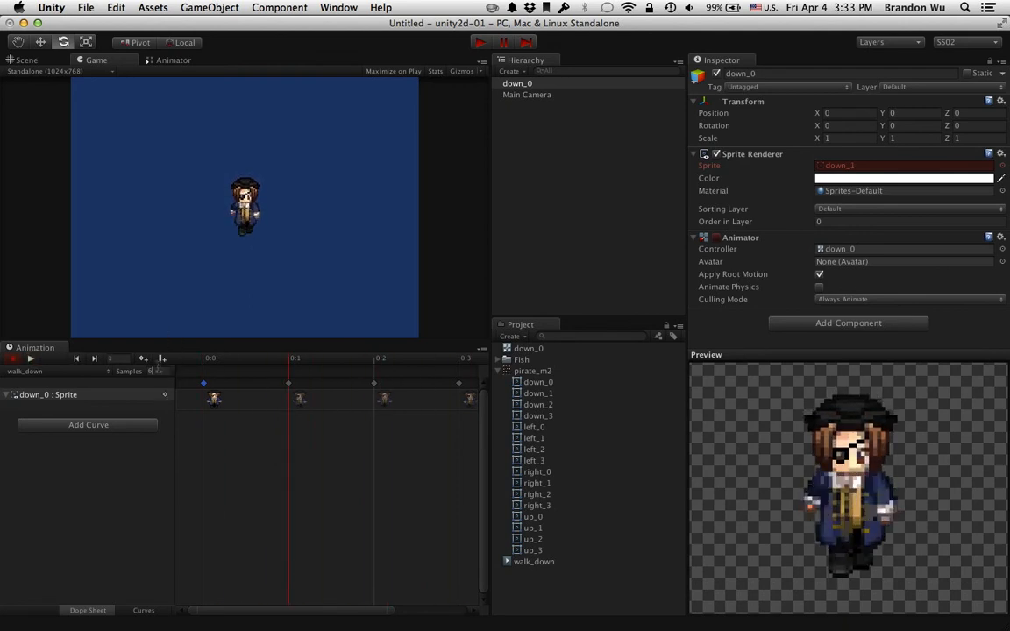
left_click(12, 359)
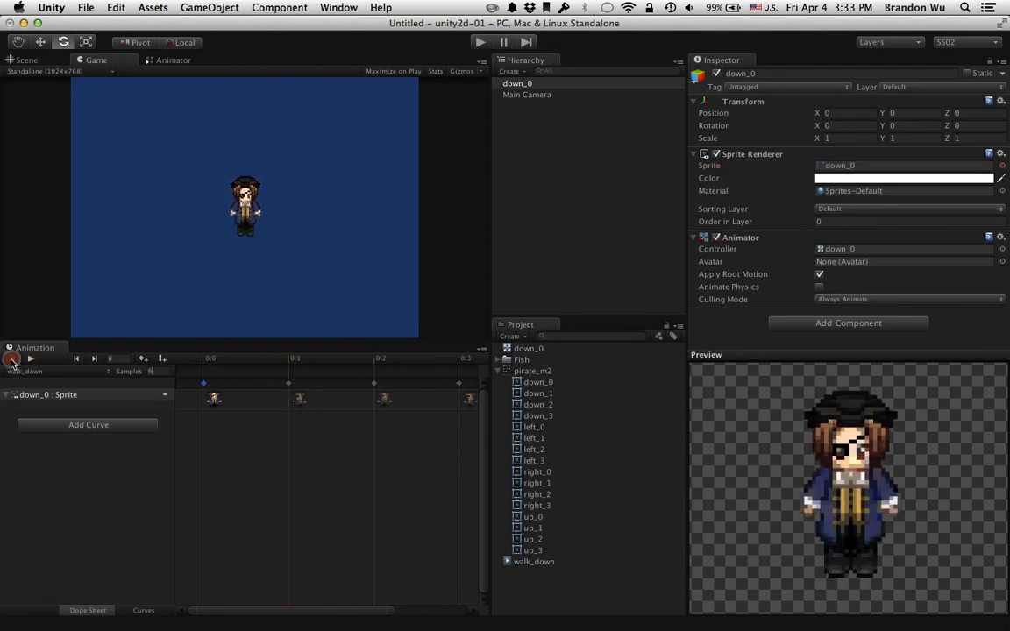
Save the scene as pirate in the Assets folder
key("super+s")
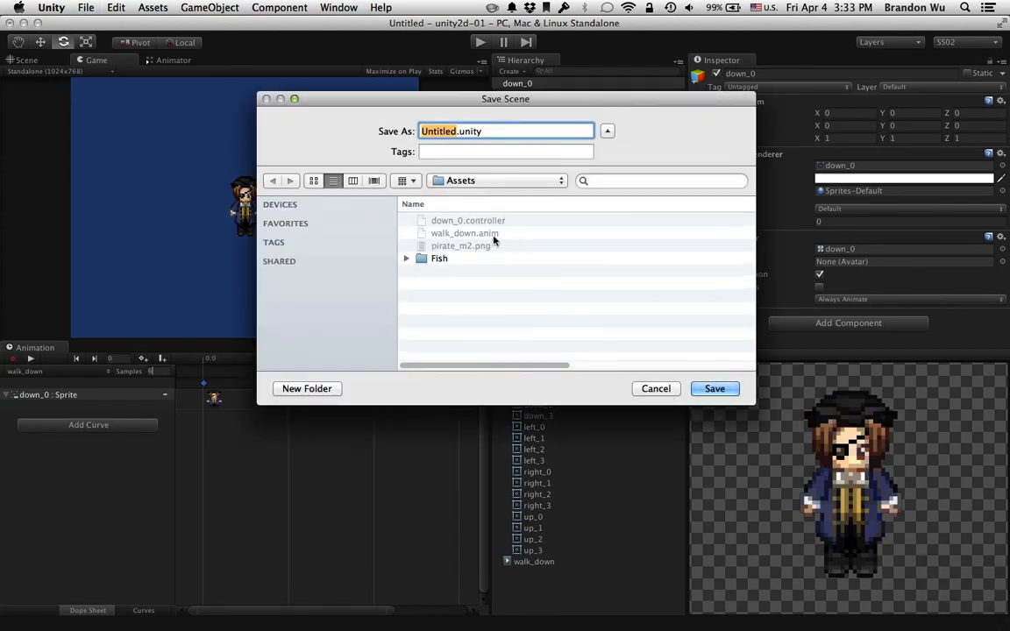
type("pirate")
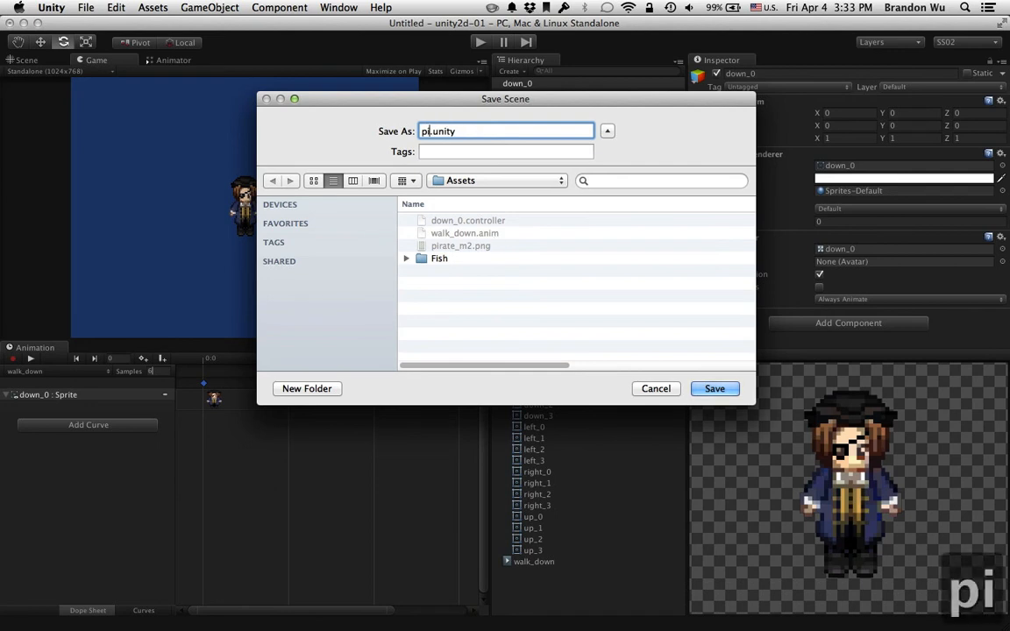
key("Return")
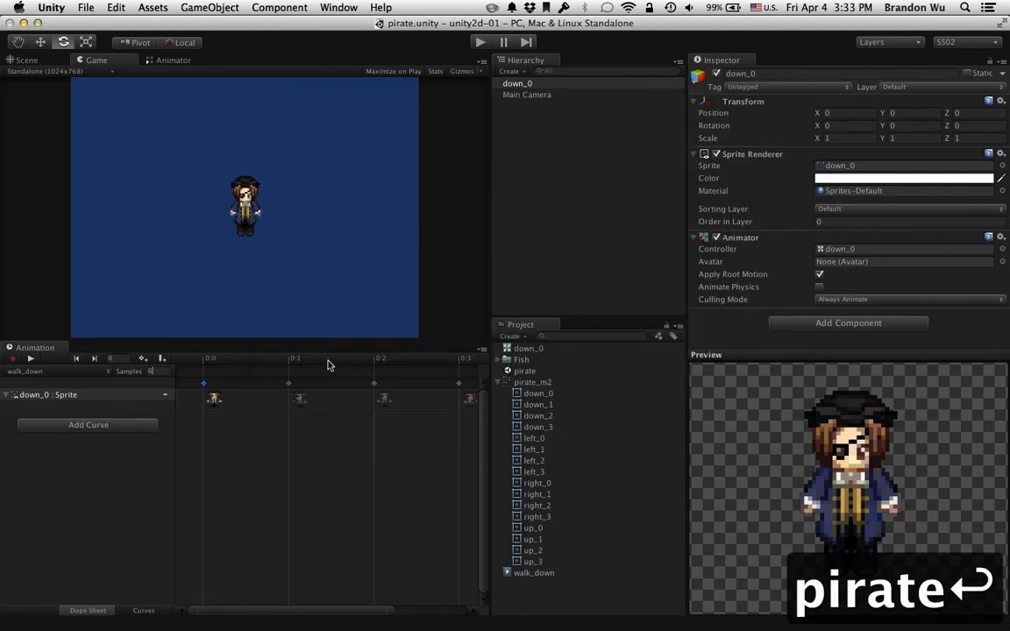
Preview the walk_down animation at its new speed, stop it and collapse the Sprite track
left_click(30, 360)
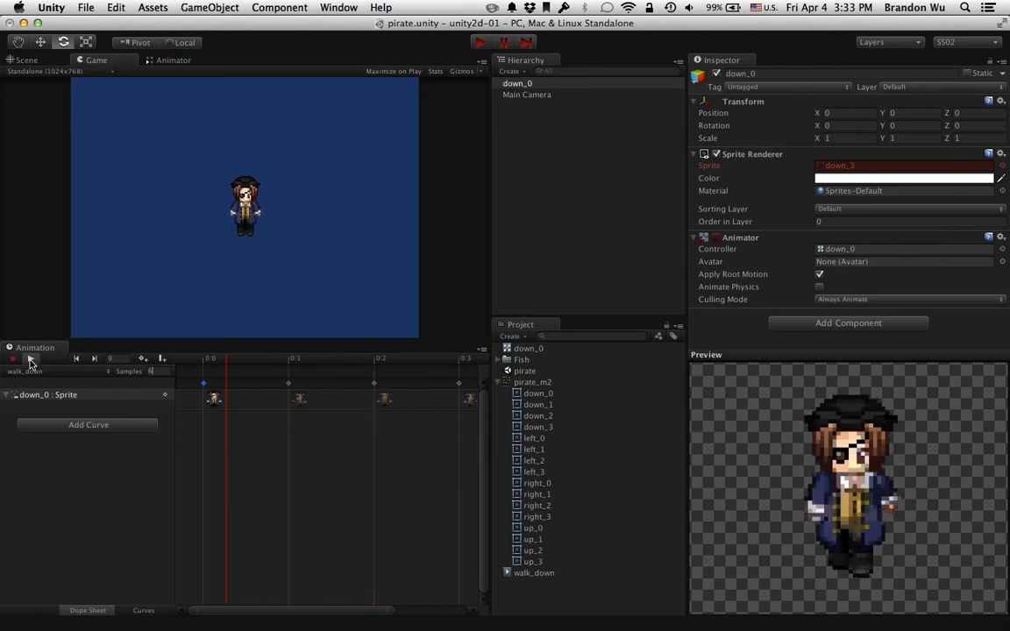
left_click(30, 360)
left_click(6, 395)
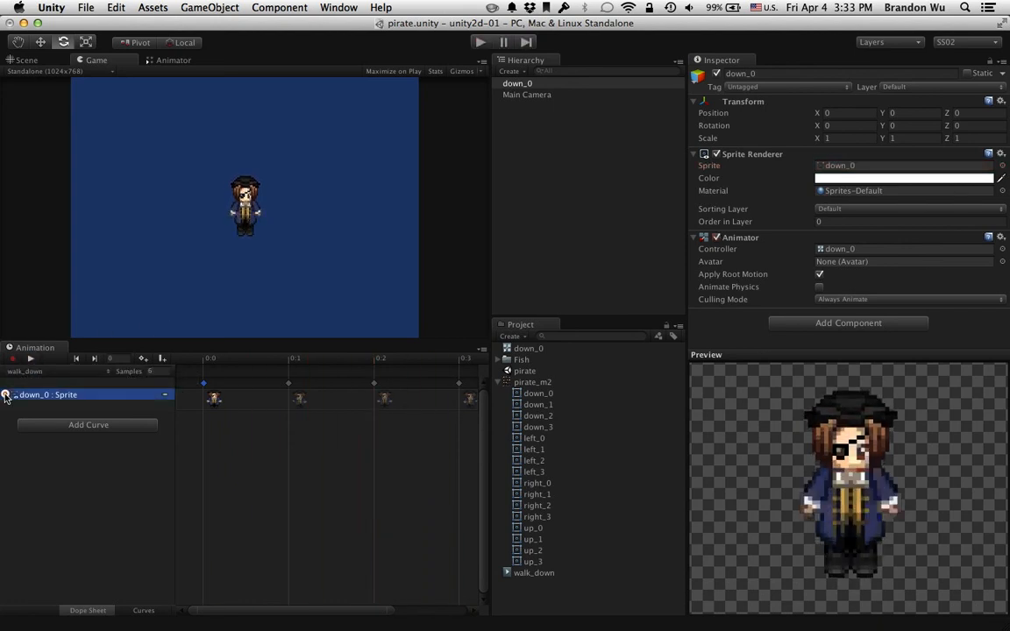
View the pirate_m2 sprites left_0 through left_3 as a group, and browse them individually back to down_3
left_click(549, 437)
left_click(548, 472, "shift")
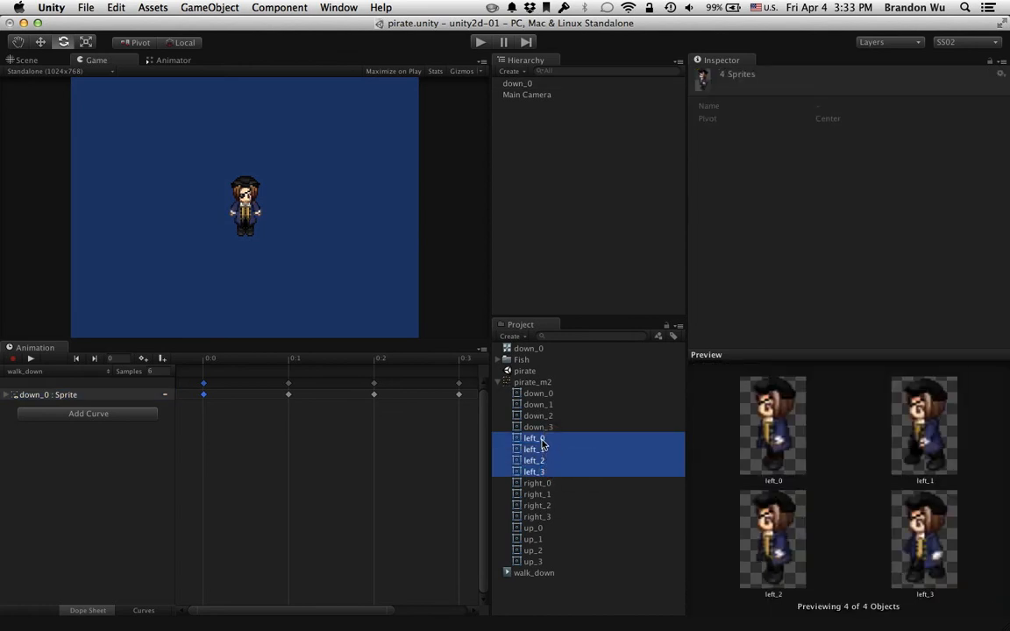
left_click(542, 439)
left_click(549, 474, "shift")
left_click(535, 437)
key("Down")
key("Down")
key("Down")
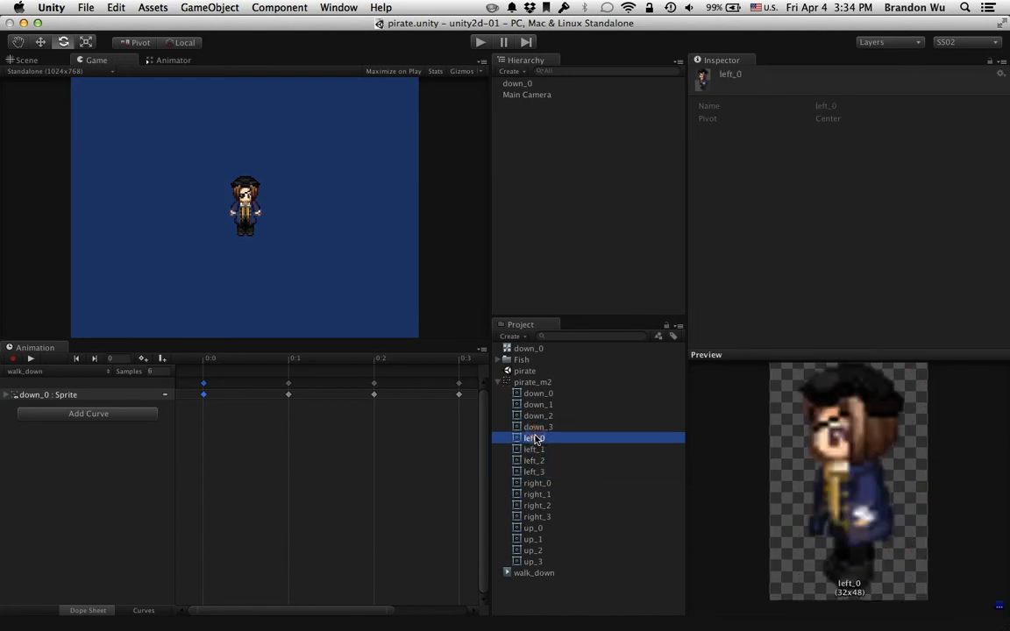
key("Up")
key("Up")
key("Up")
key("Up")
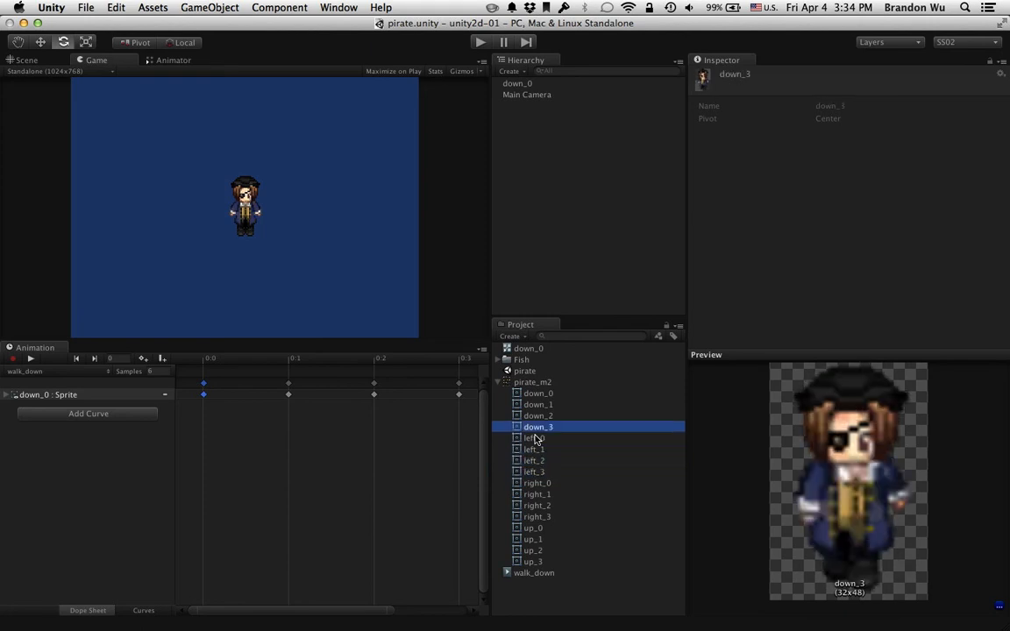
Create a walk_left animation on the down_0 scene object from the sprites left_0 through left_3
left_click(539, 439)
key("shift+Down")
key("shift+Down")
key("shift+Down")
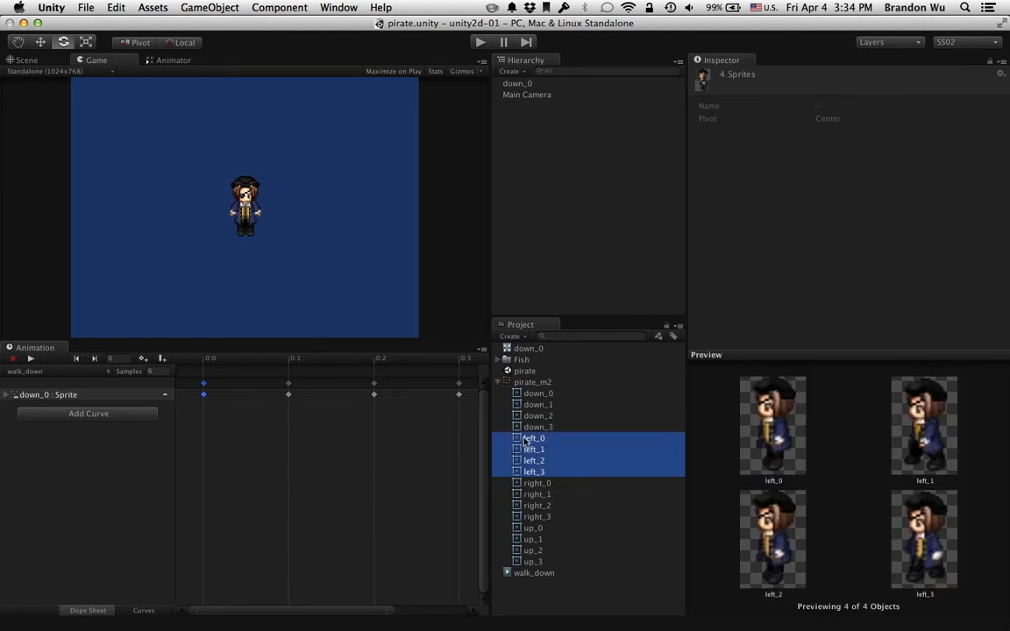
left_click_drag(532, 441, 528, 83)
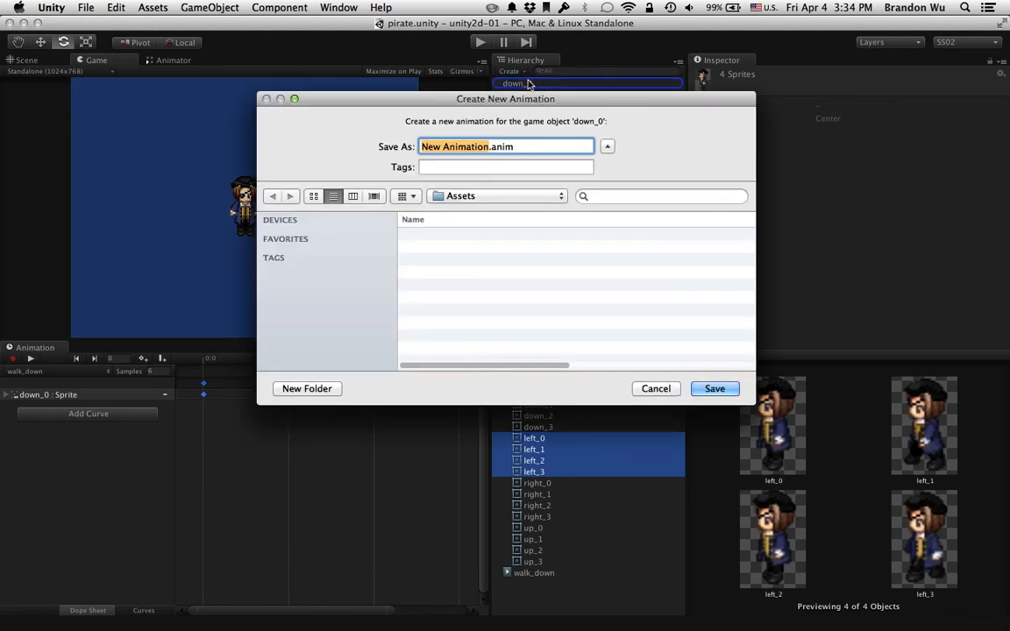
type("walk_")
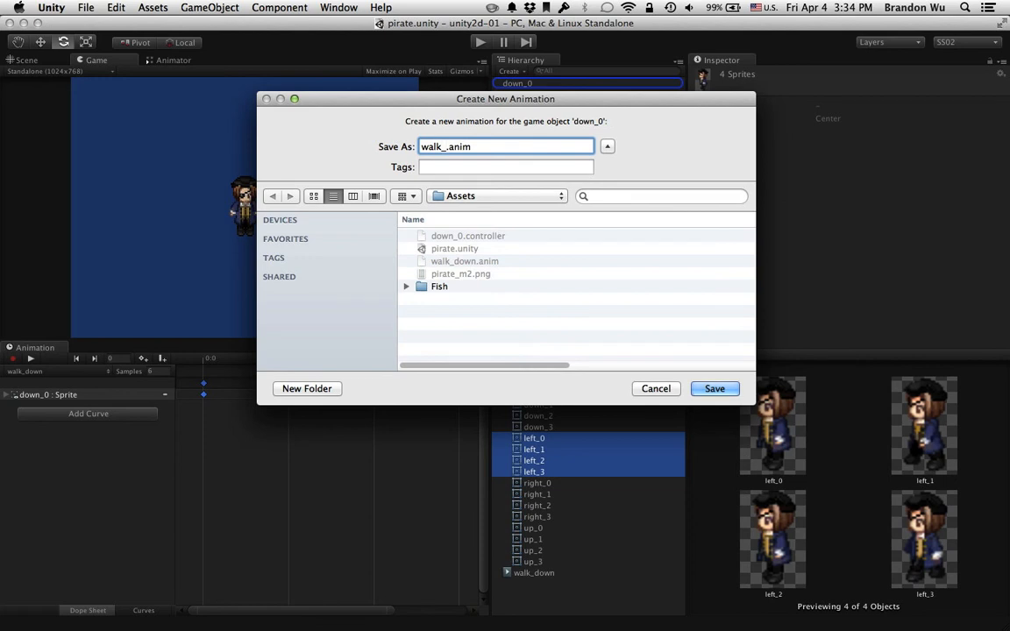
type("left")
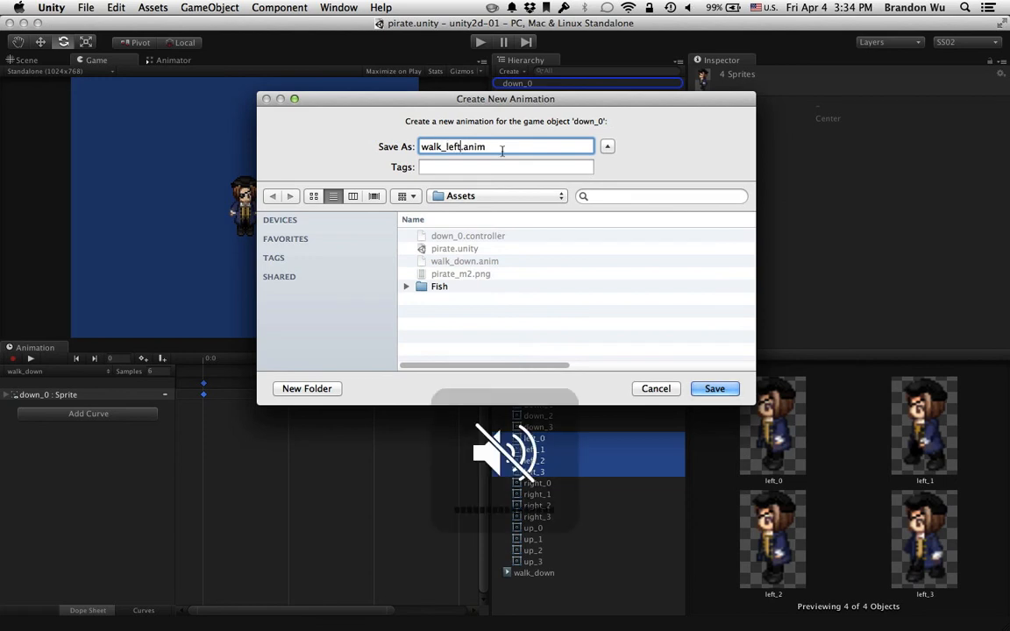
left_click(715, 389)
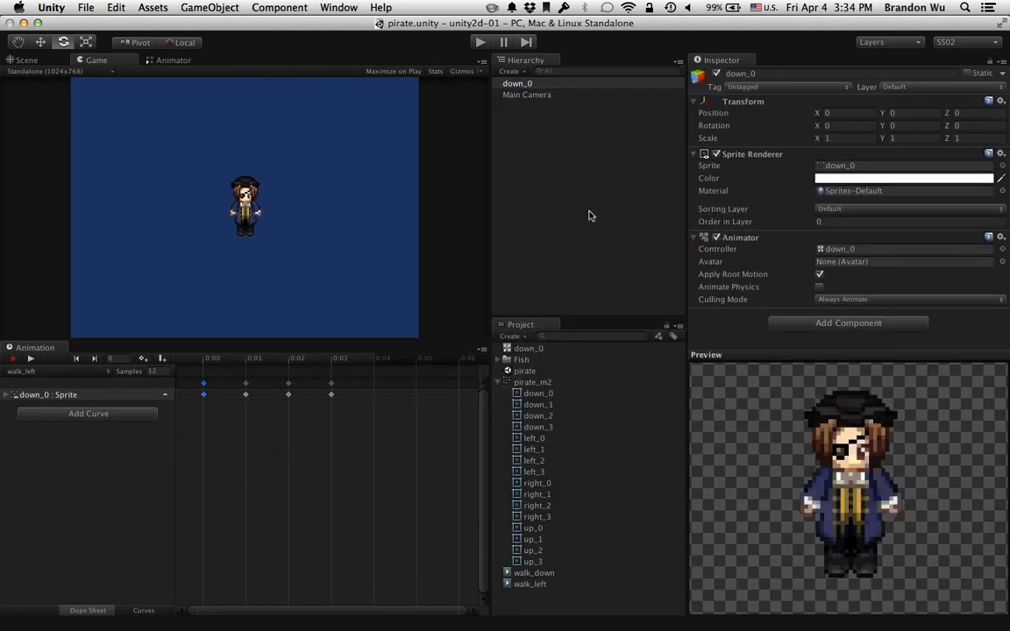
Collapse the pirate_m2 sheet and inspect the walk_left clip and the down_0 scene object's components
left_click(499, 383)
left_click(533, 406)
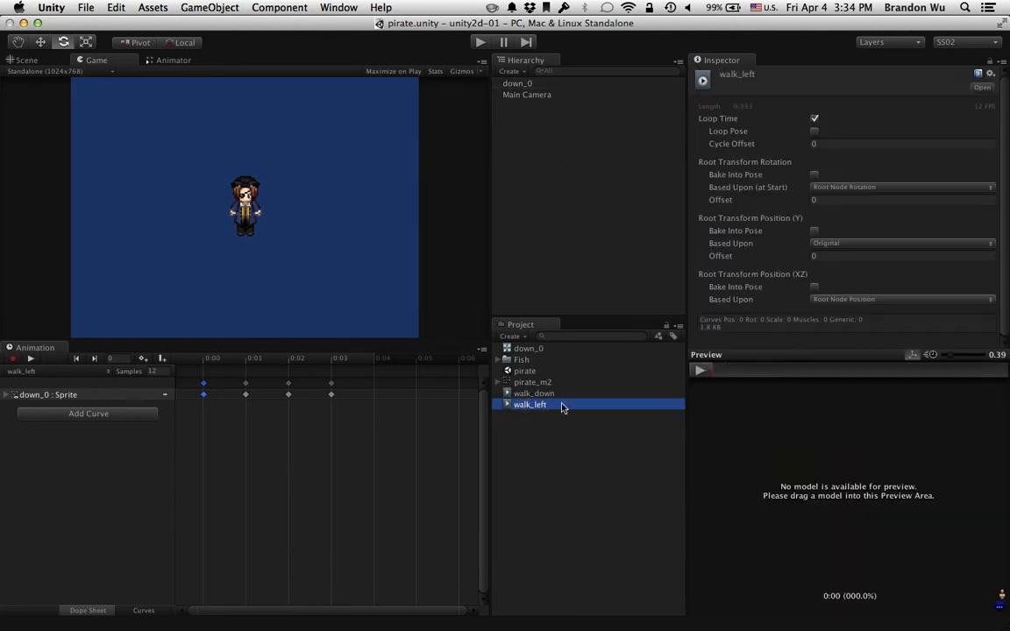
left_click(520, 83)
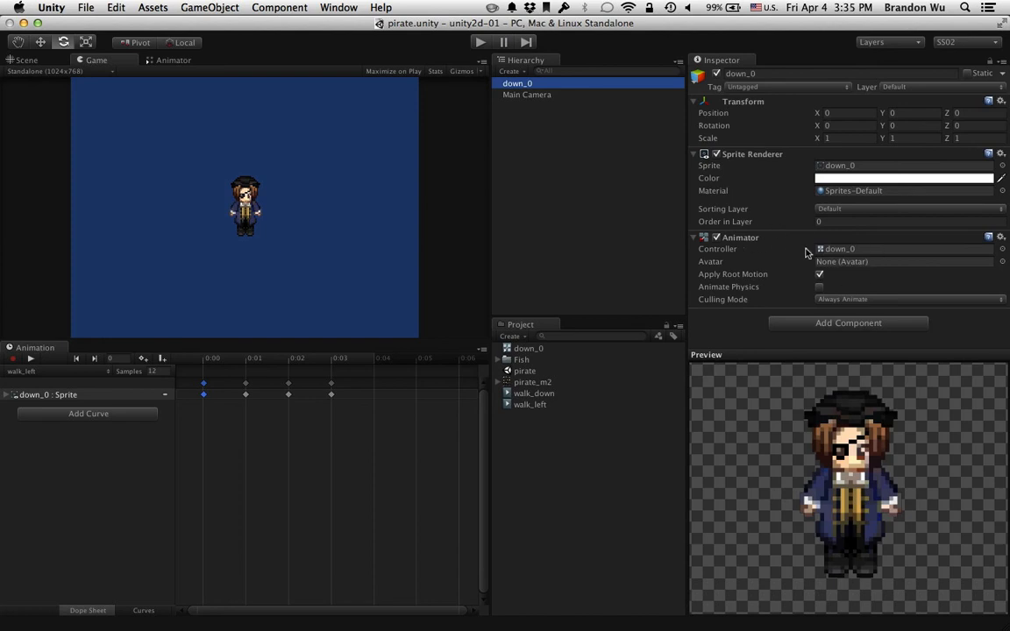
Rename the down_0 scene object as Pirate
left_click(497, 383)
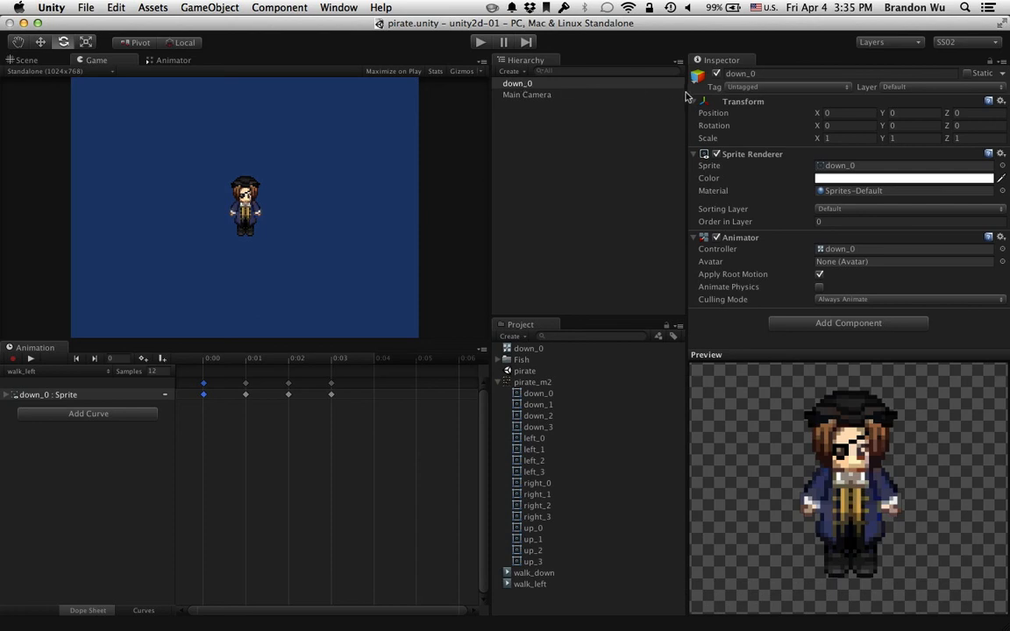
left_click(793, 74)
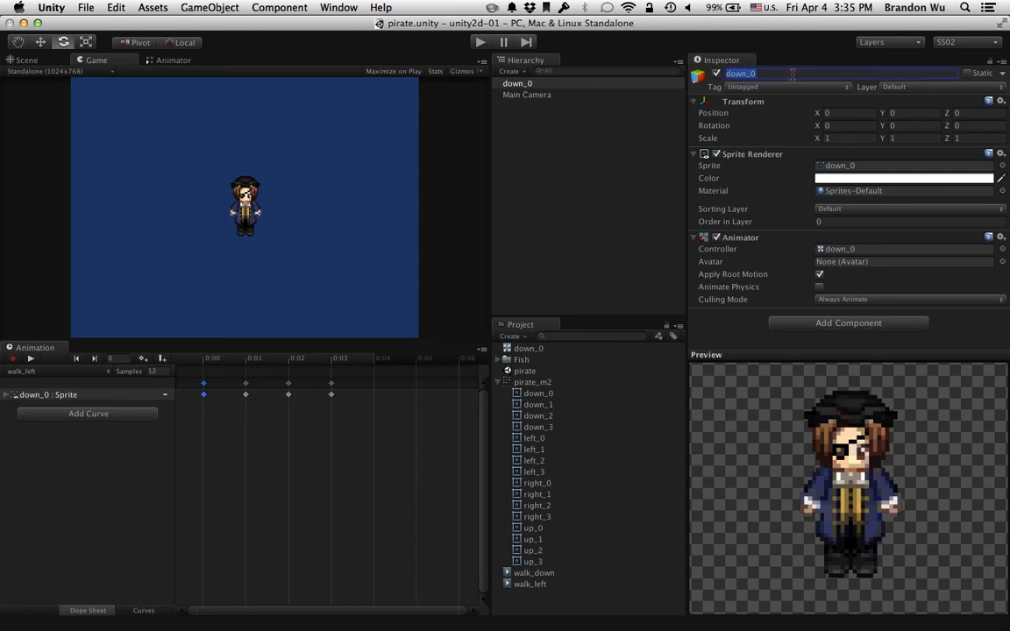
key("Return")
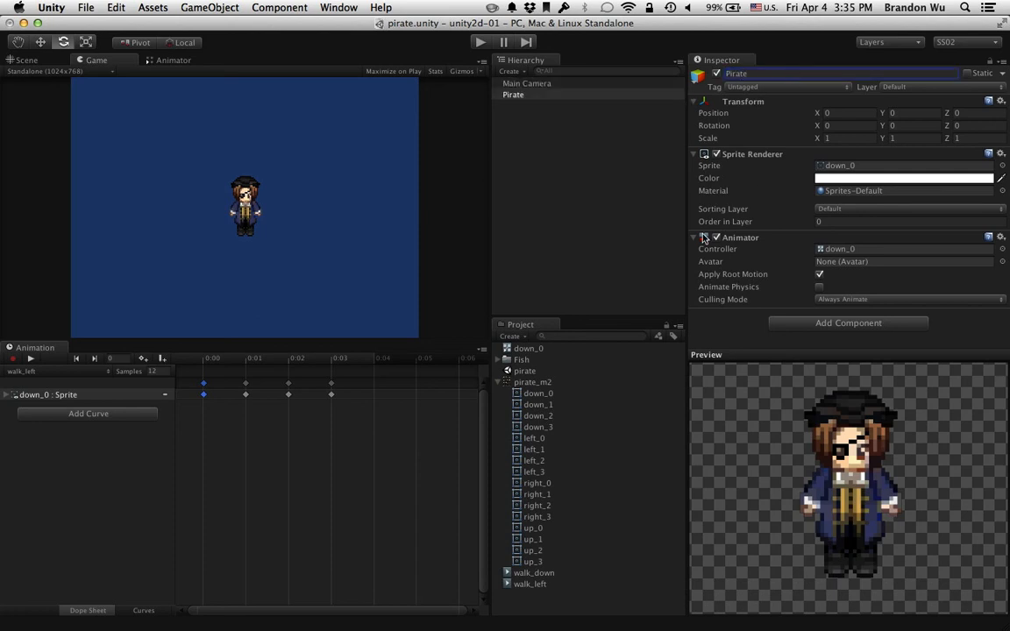
Collapse the pirate_m2 sheet and rename the down_0 animator controller asset as pirate
left_click(498, 383)
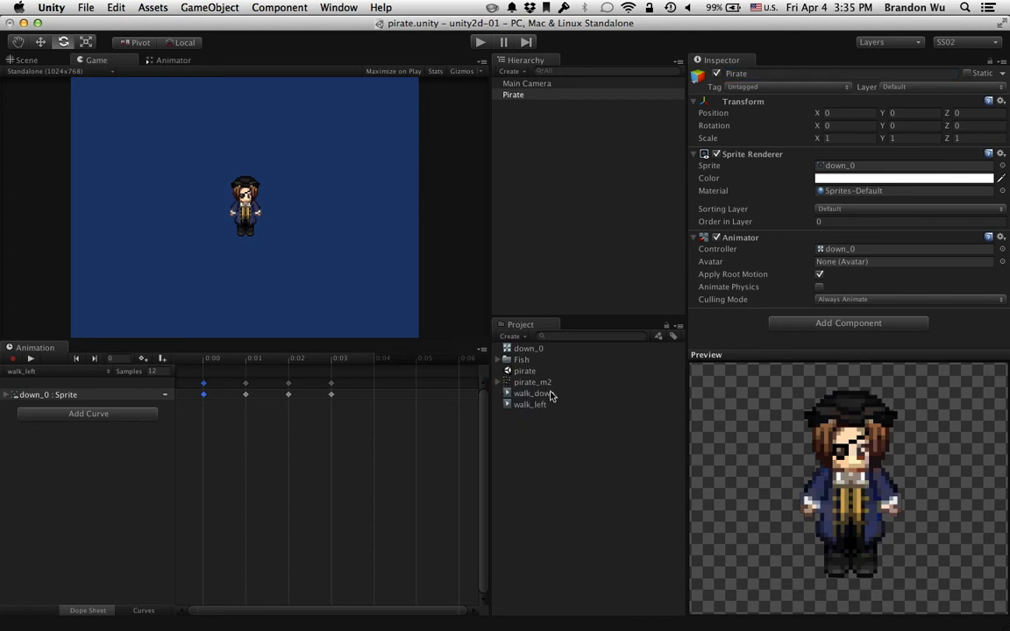
left_click(528, 349)
key("Return")
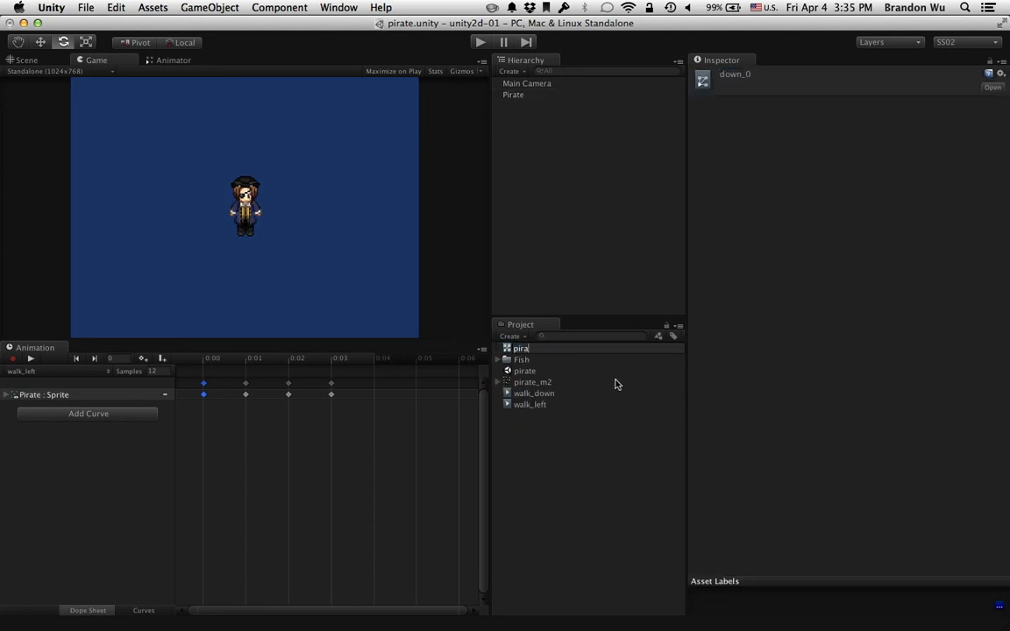
type("pirate")
key("Return")
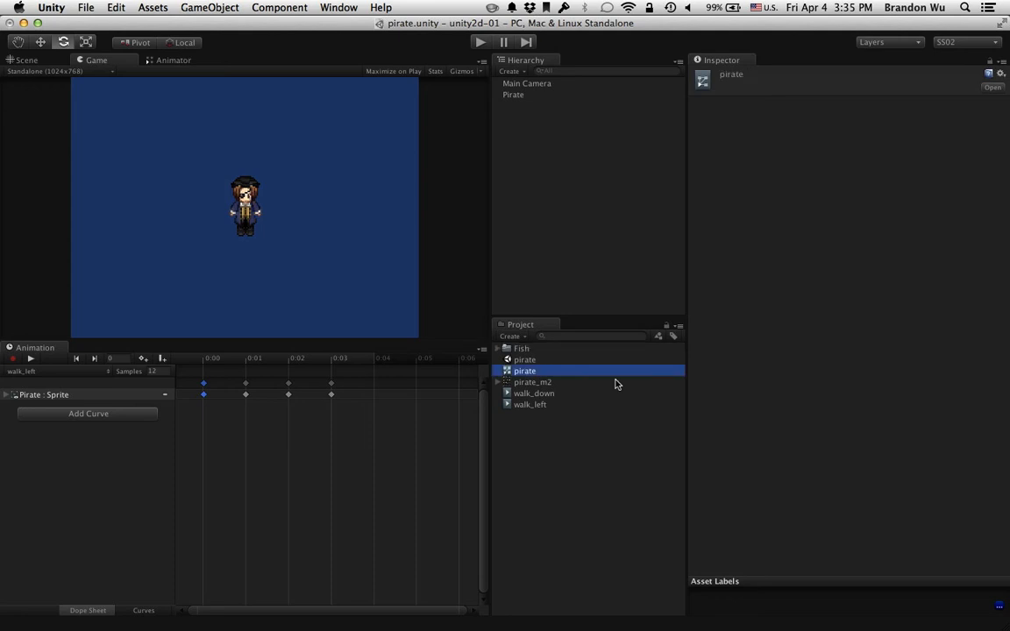
left_click(540, 360)
left_click(540, 383)
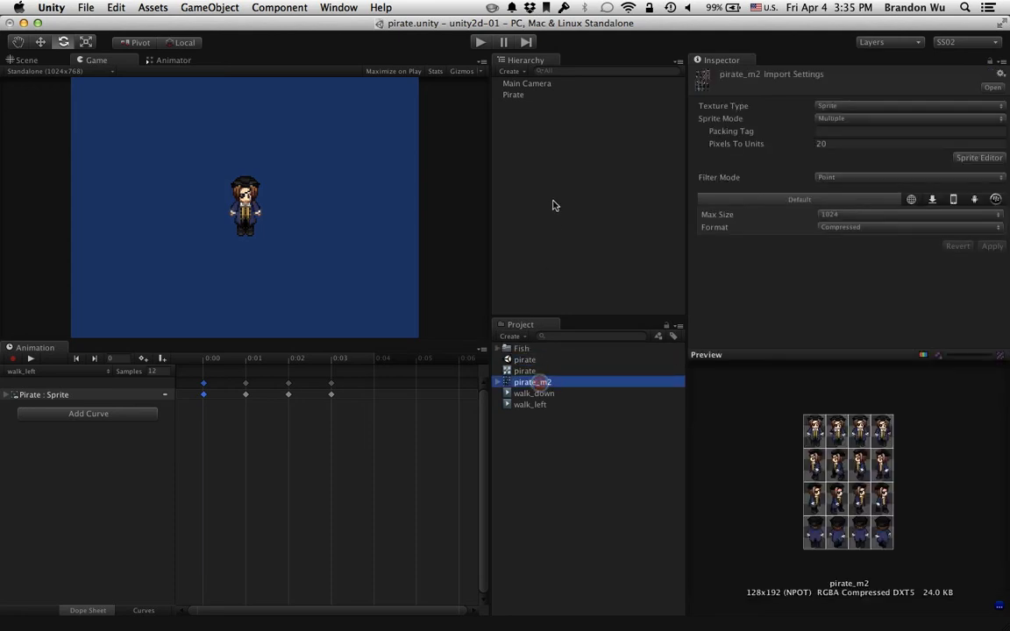
Play the walk_left clip on the Pirate scene object to check its speed, and stop the playback
left_click(537, 95)
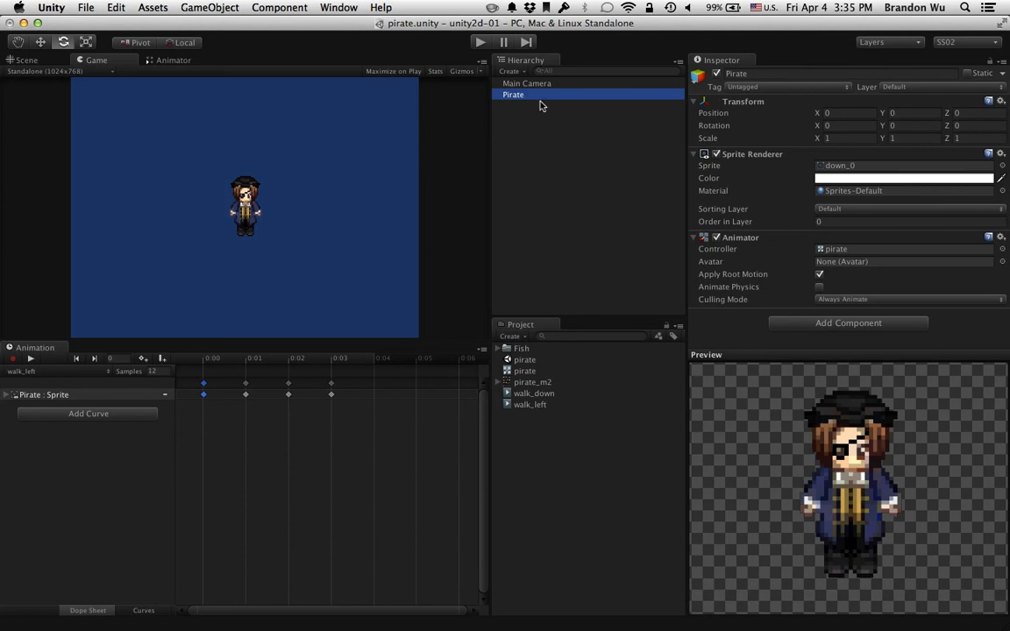
left_click(61, 373)
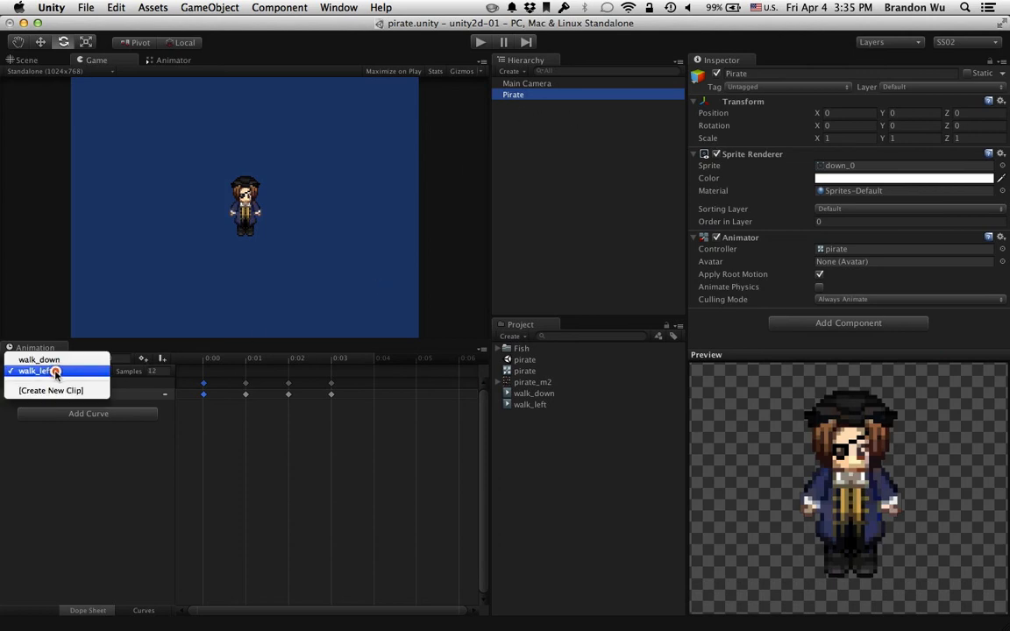
left_click(54, 373)
left_click(32, 358)
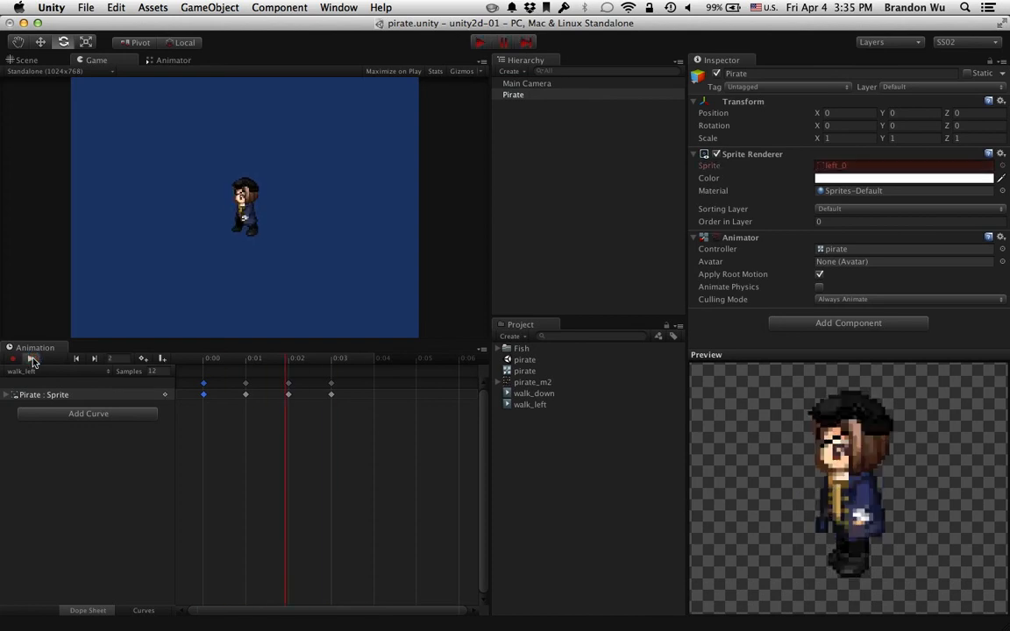
left_click(32, 359)
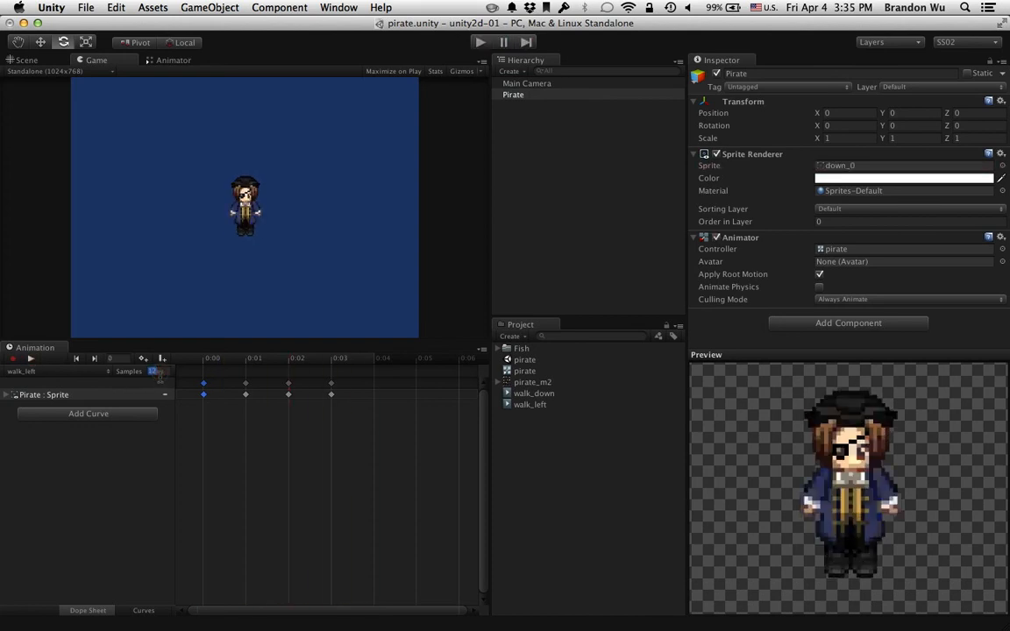
Set the walk_left clip's sample rate to 6 and play it
type("6")
key("Return")
left_click(31, 359)
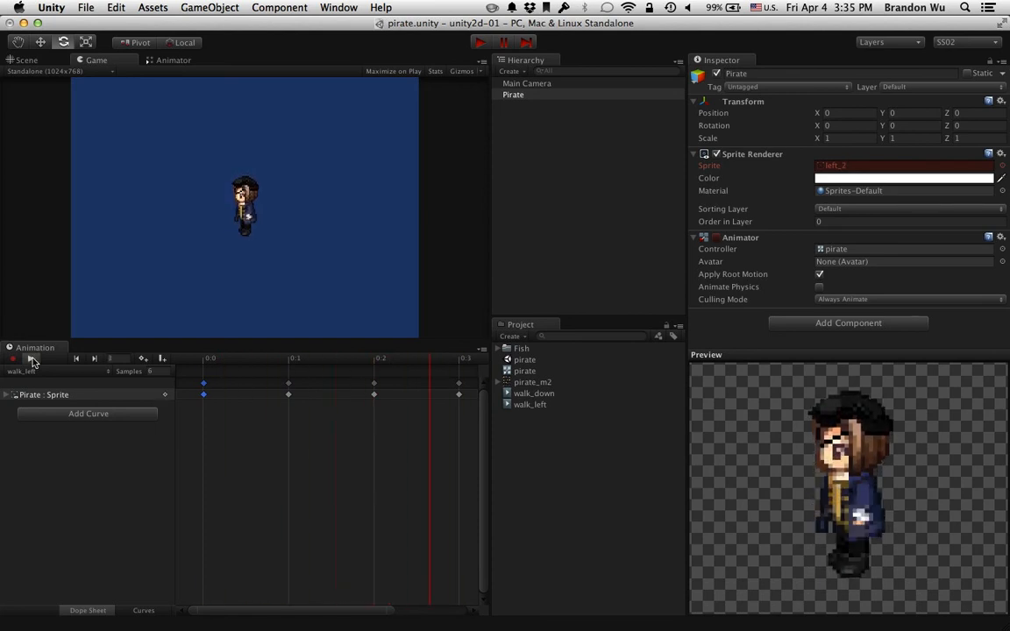
Examine the individual sprite keyframes in the walk_left clip's Sprite track, then stop playback and collapse the track
left_click(88, 395)
scroll(189, 418, "down", 2)
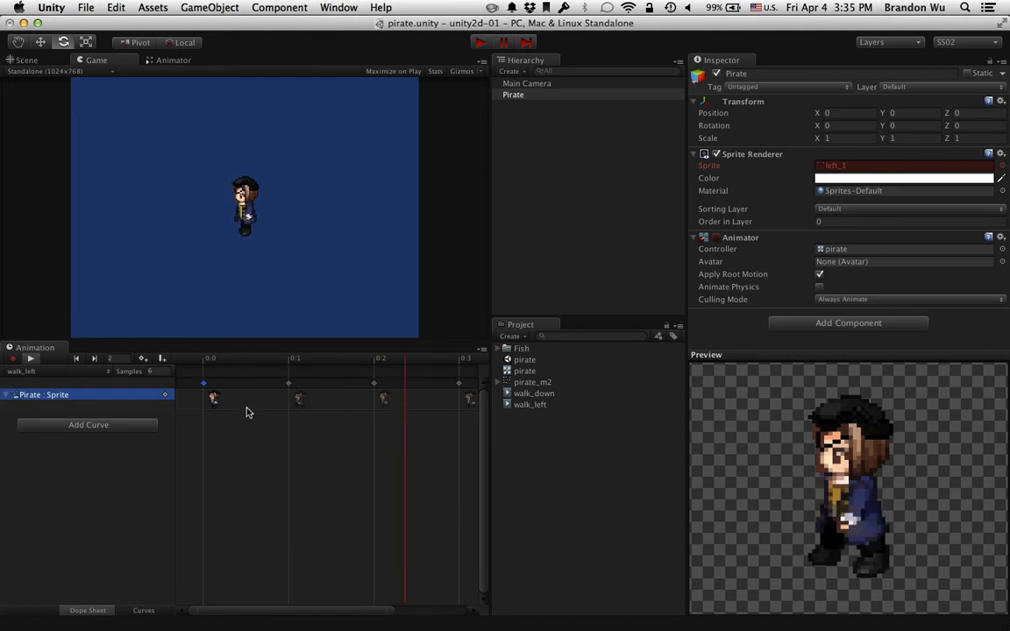
scroll(250, 419, "down", 1)
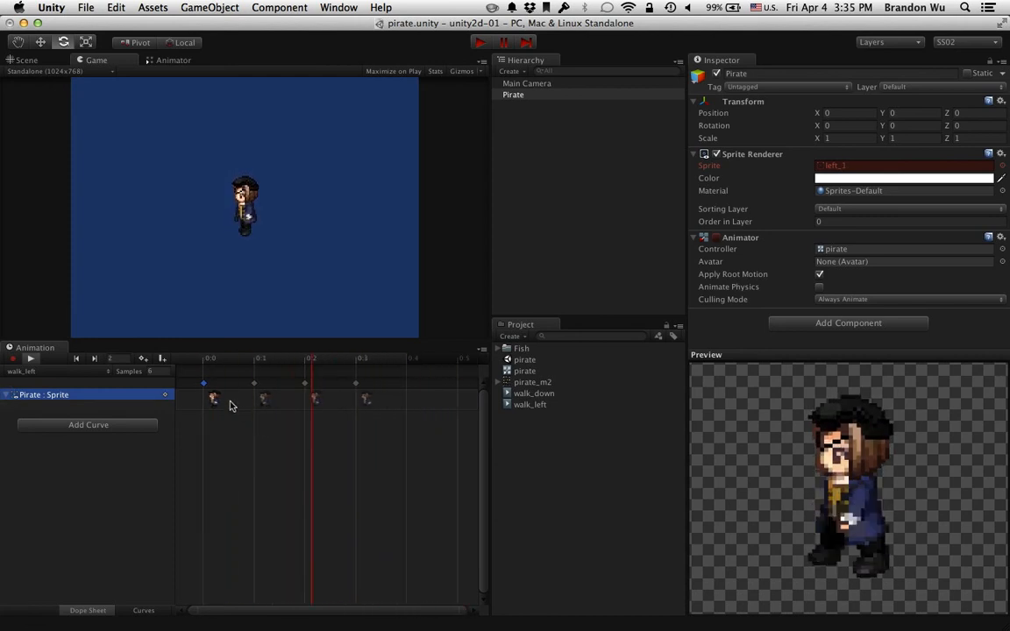
left_click(226, 400)
left_click(278, 401)
left_click(268, 403)
left_click(315, 400)
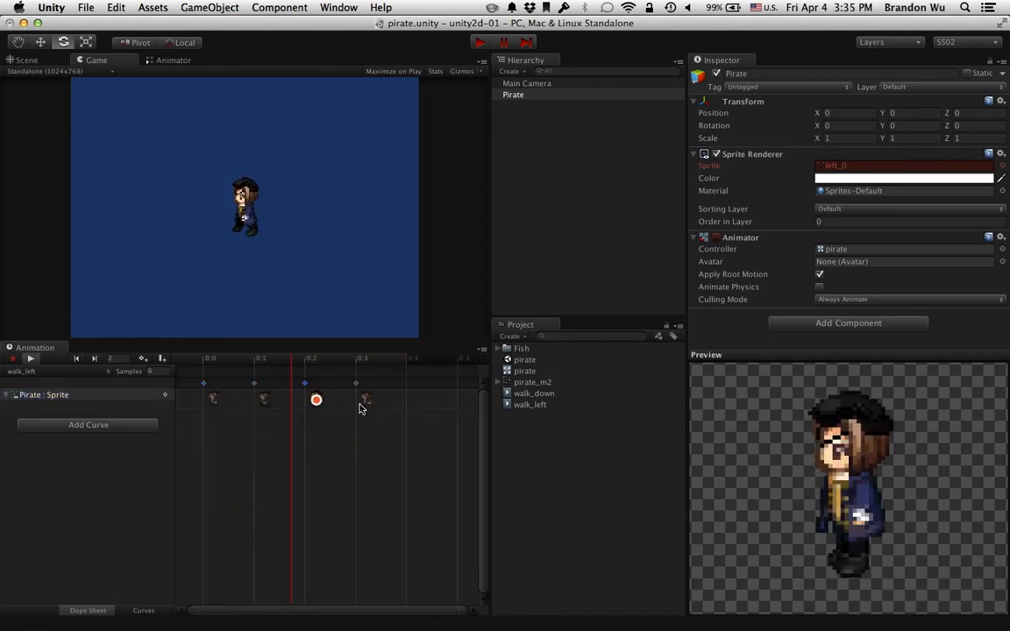
left_click(366, 400)
left_click(214, 400)
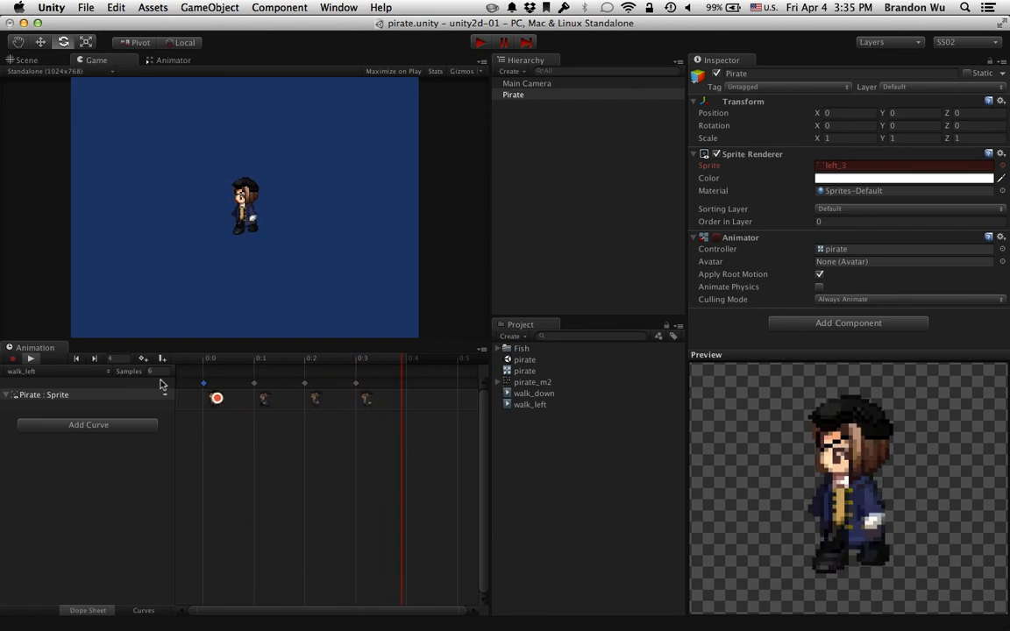
left_click(31, 359)
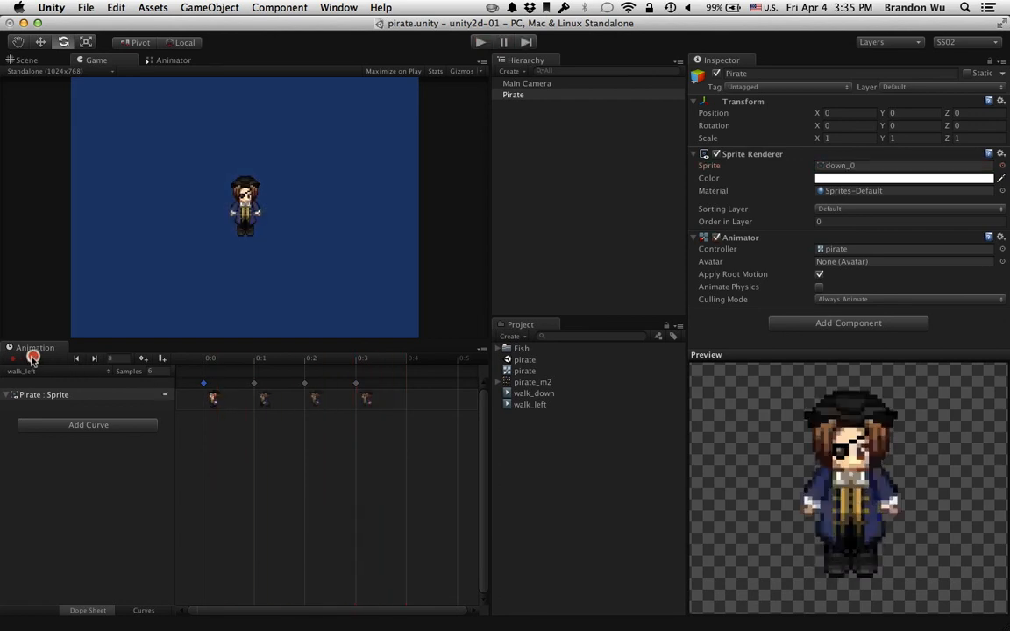
left_click(7, 395)
Create a walk_right animation on the Pirate scene object from the pirate_m2 sprites right_0 through right_3
left_click(500, 384)
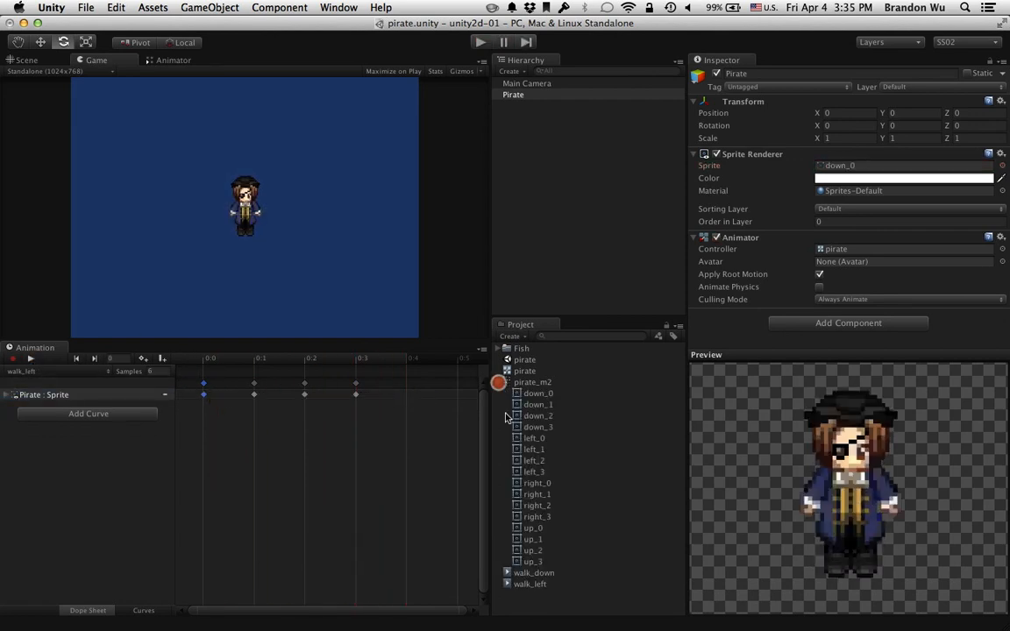
left_click(537, 483)
left_click(570, 516, "shift")
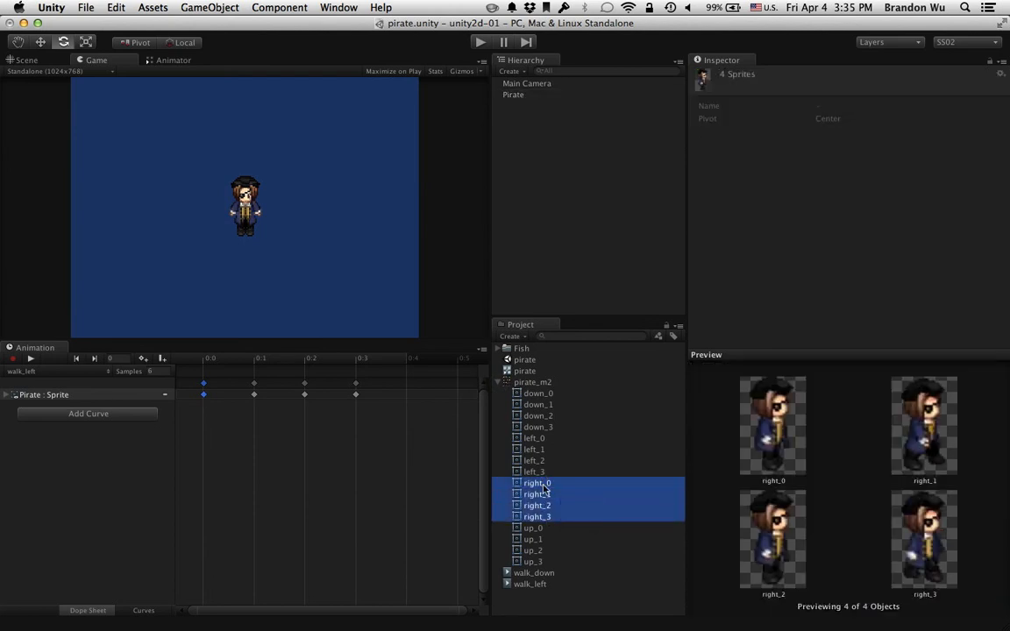
left_click_drag(526, 110, 521, 95)
type("walk_")
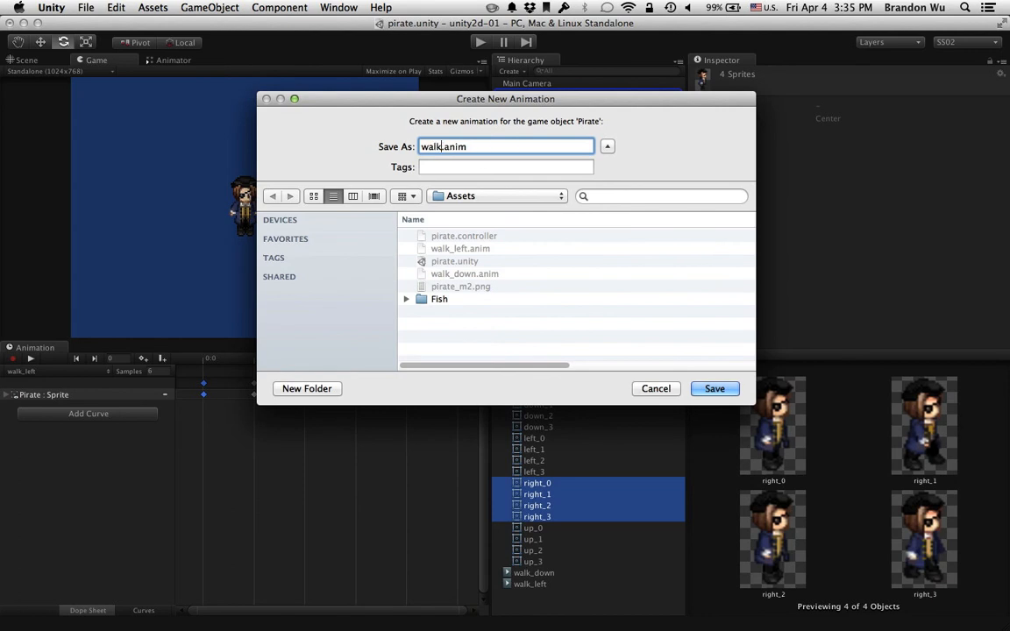
type("right")
key("Return")
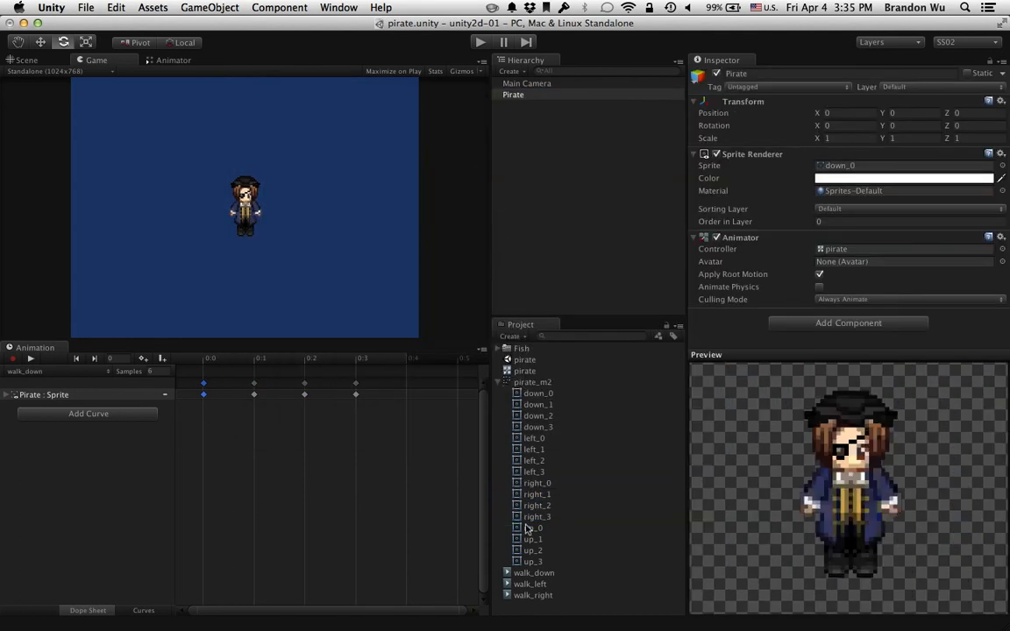
Create a walk_up animation on the Pirate scene object from the sprites up_0 through up_3
left_click(532, 528)
key("shift+Down")
key("shift+Down")
key("shift+Down")
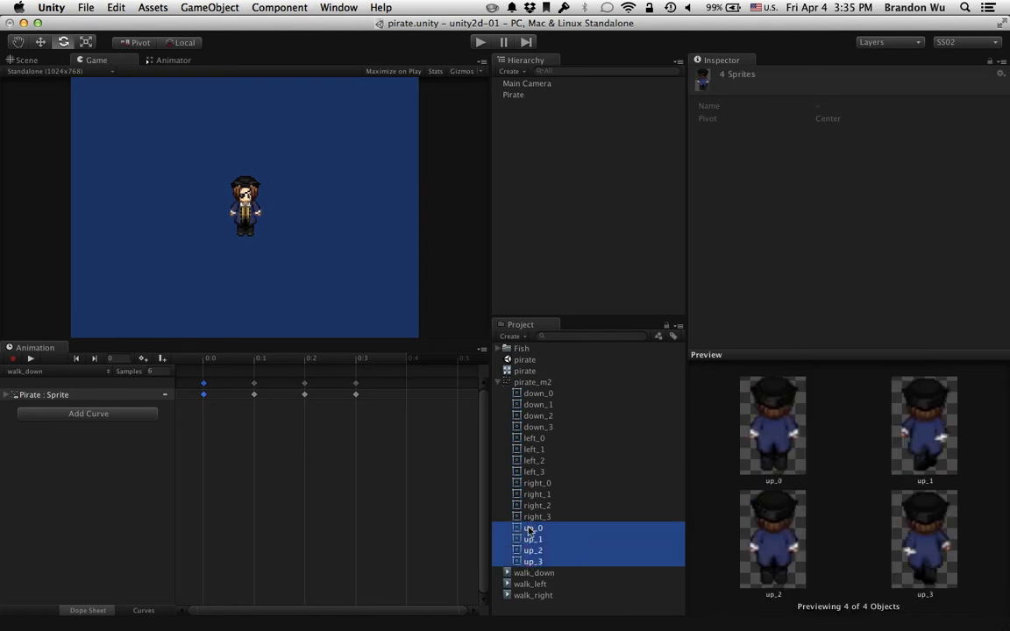
left_click_drag(532, 238, 517, 94)
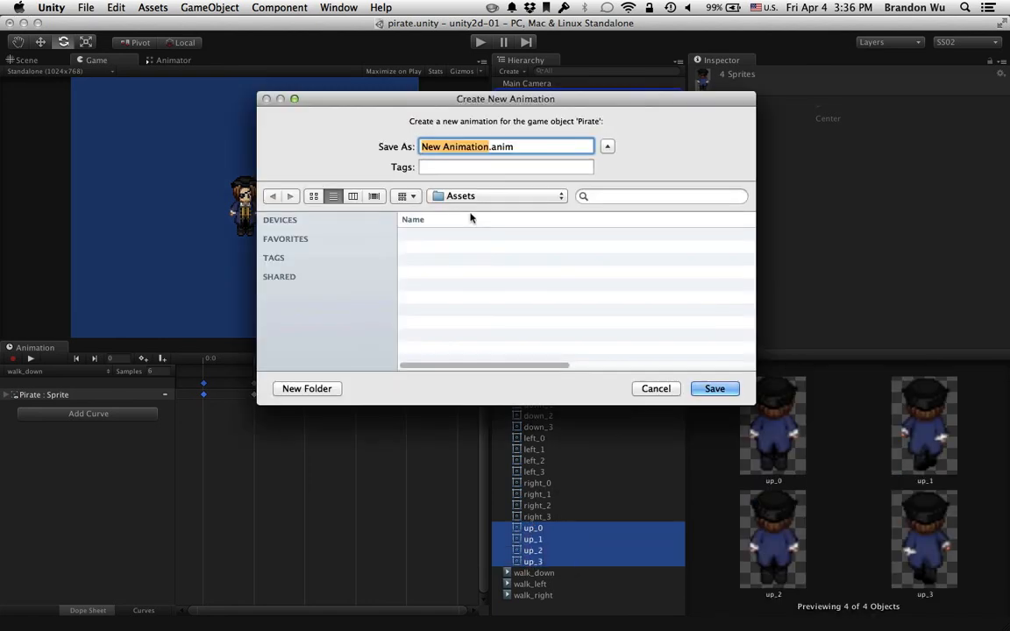
type("walk_up")
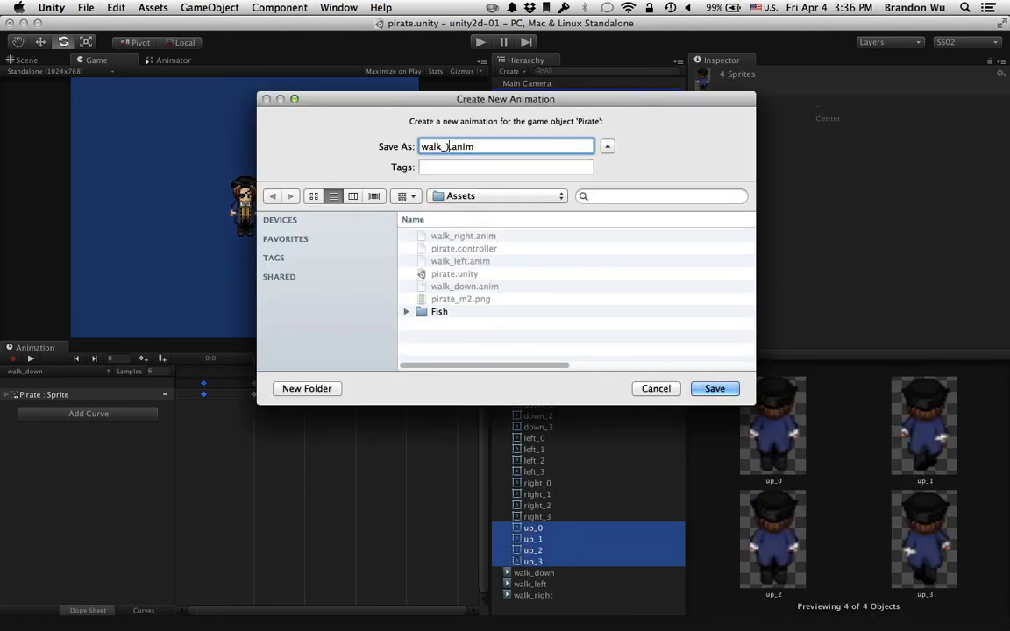
key("Return")
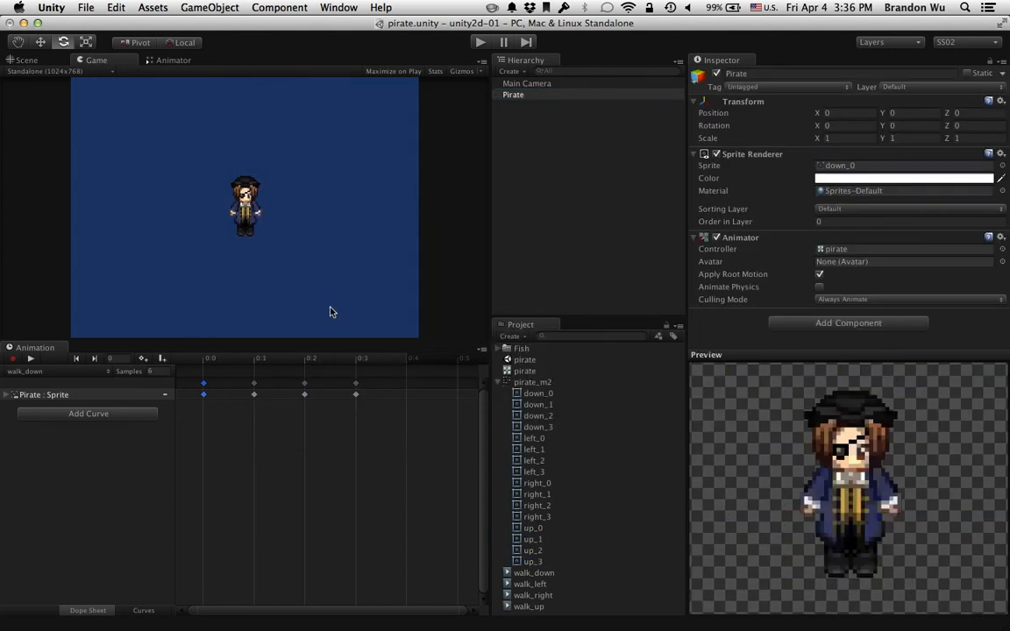
Play the walk_down clip and set the sample rate of the walk_right and walk_up clips to 6
left_click(32, 360)
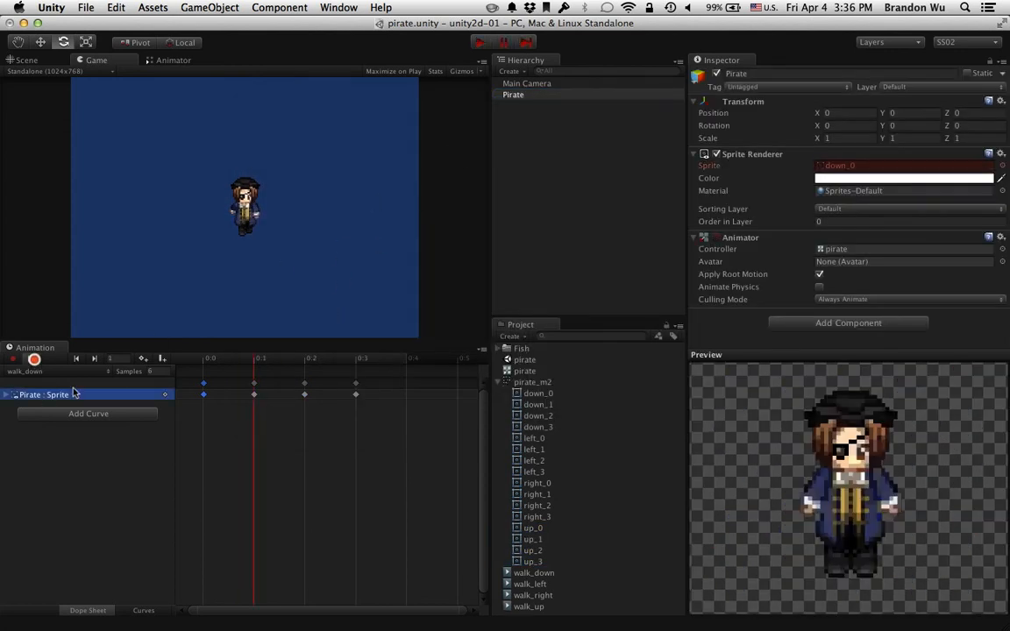
left_click(75, 372)
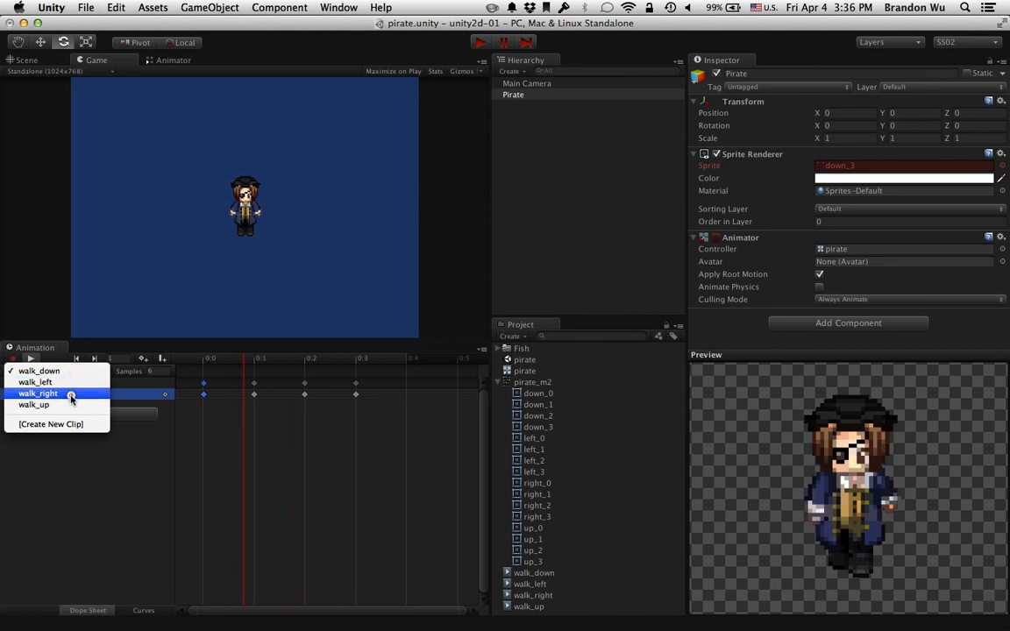
left_click(68, 394)
type("6")
key("Return")
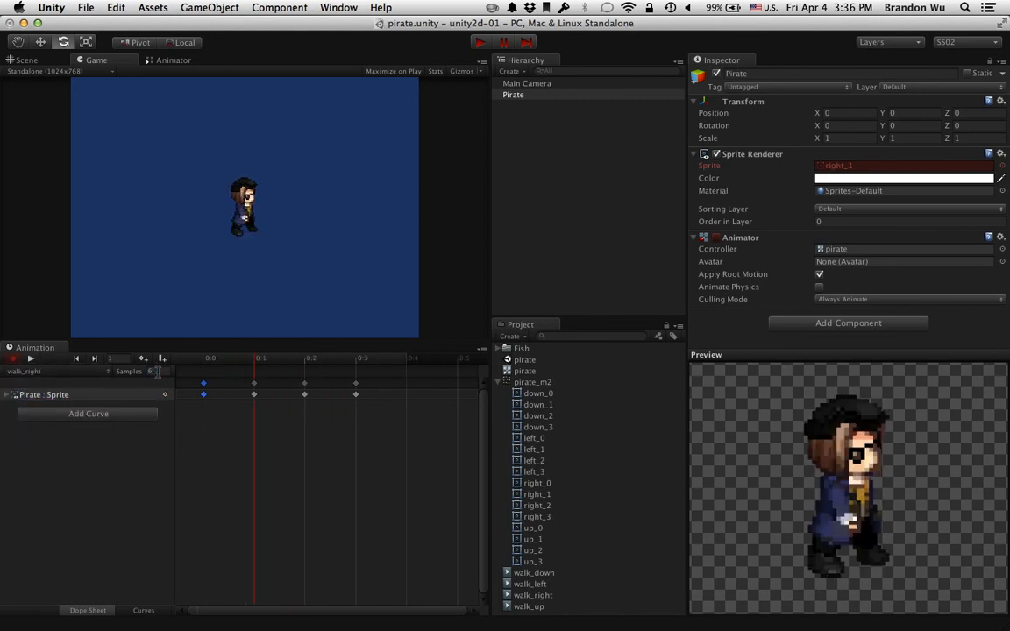
left_click(62, 377)
left_click(55, 384)
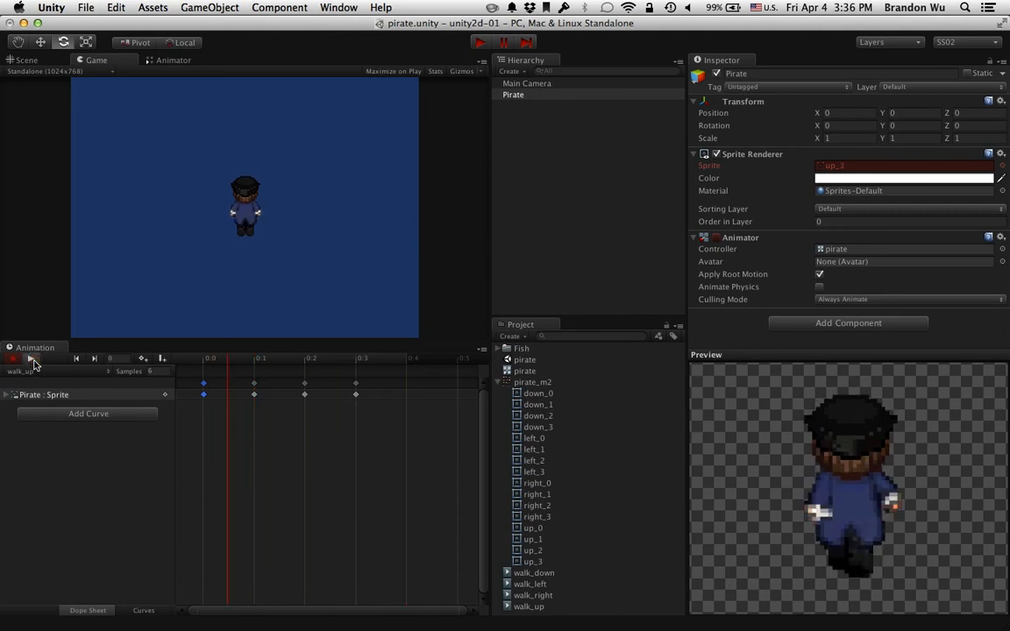
Play back the walk_right and walk_left clips in turn to check their motion
left_click(74, 371)
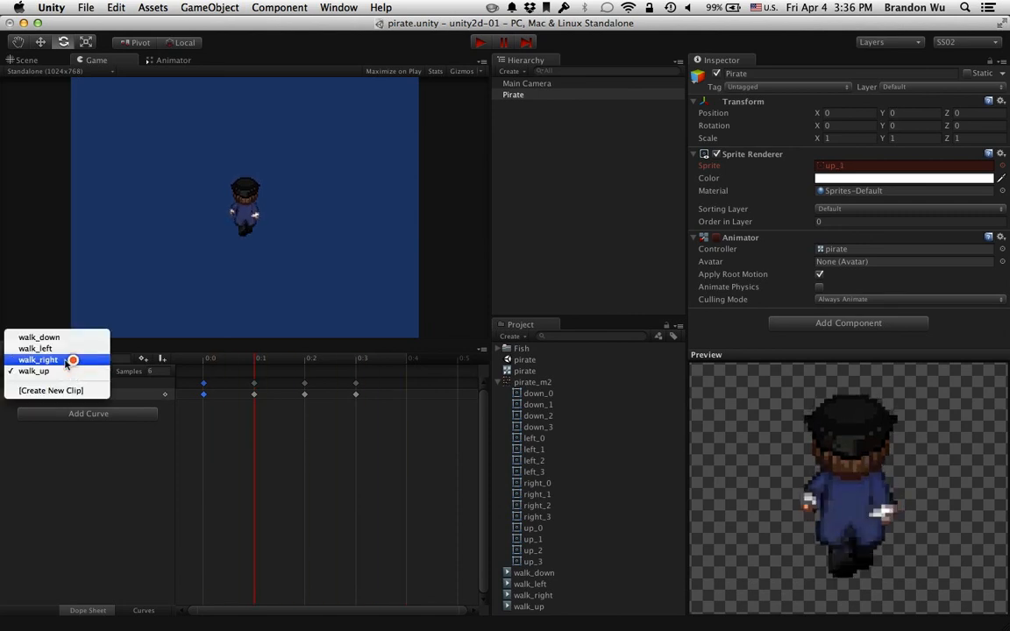
left_click(73, 360)
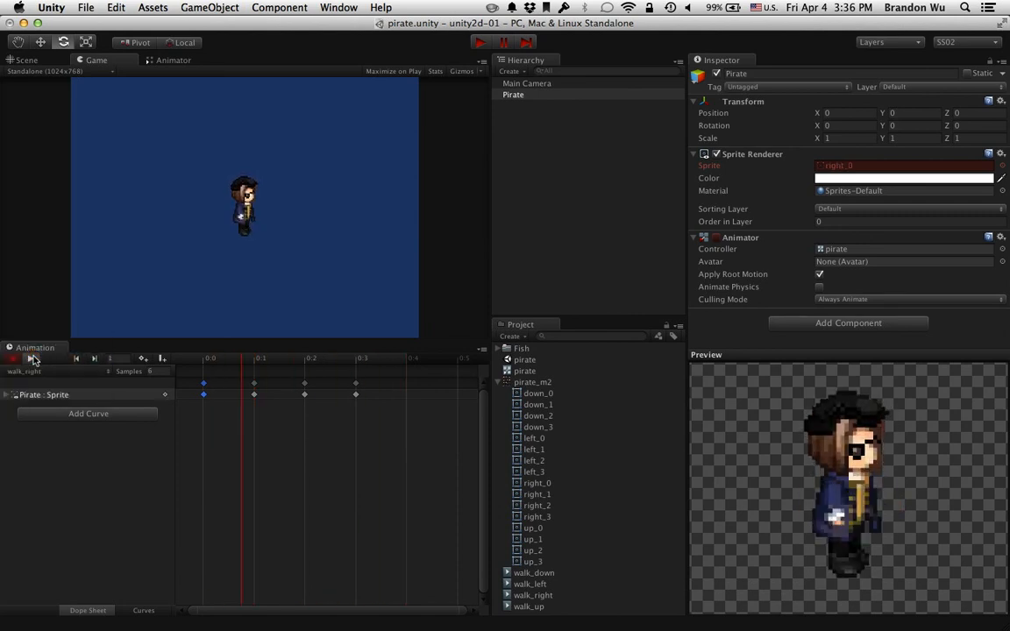
left_click(35, 372)
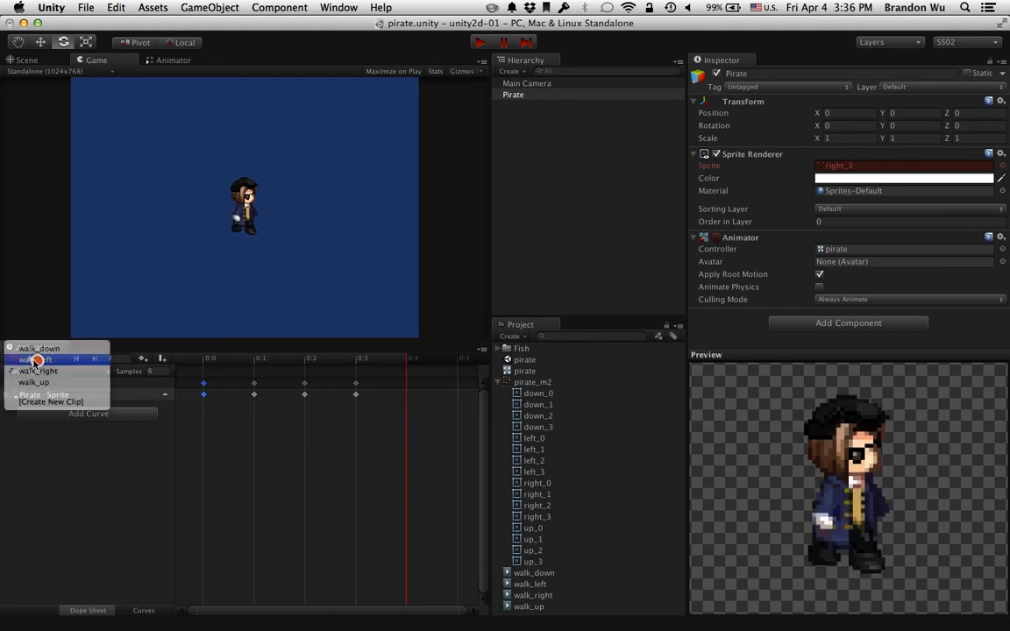
left_click(33, 360)
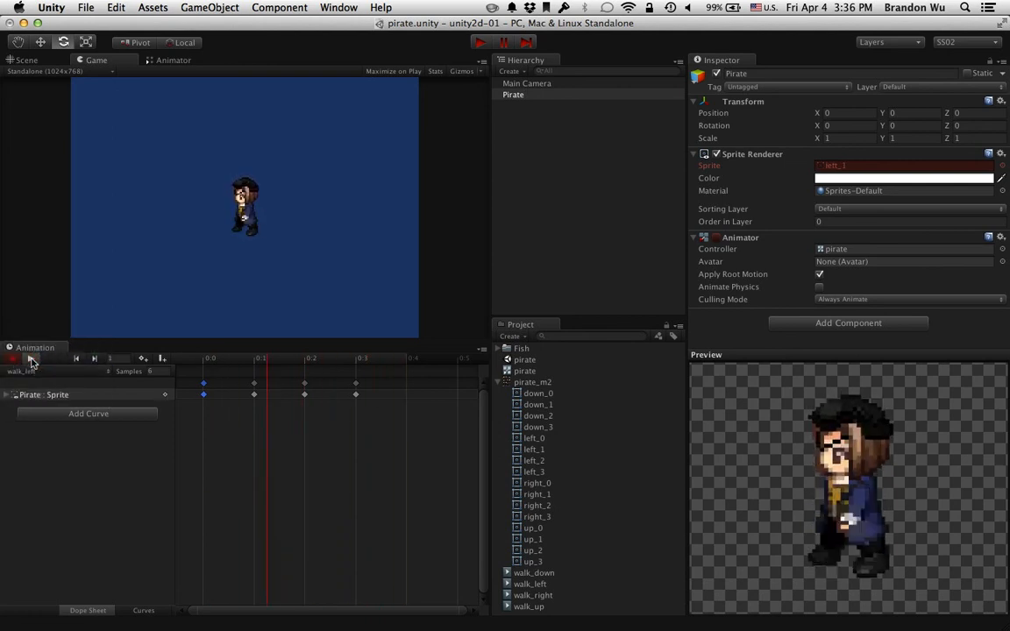
left_click(30, 360)
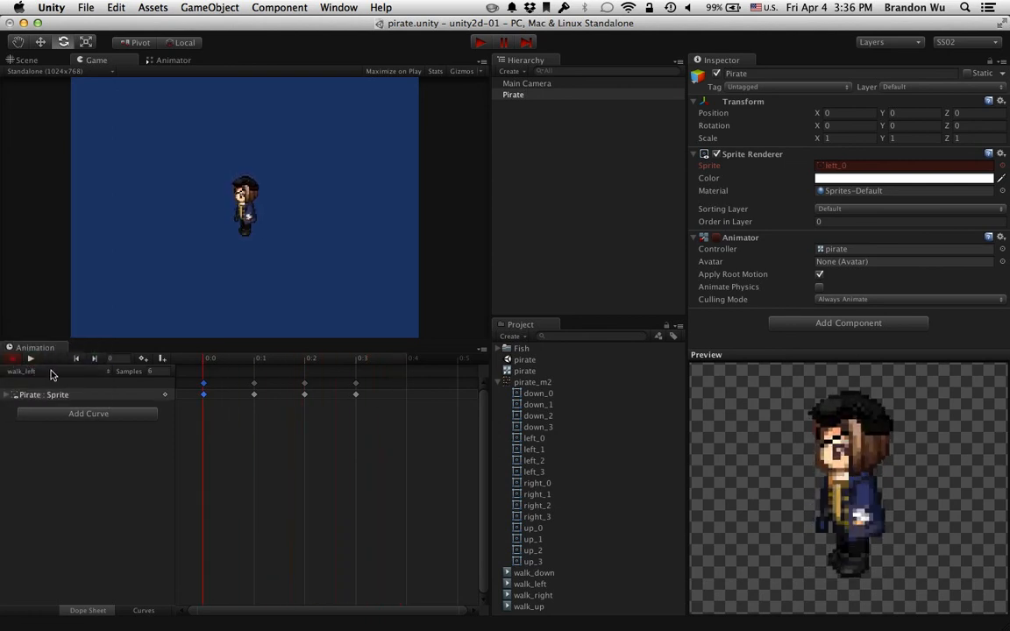
Delete the duplicate walk_left 0 state from the pirate controller's Base Layer in the Animator
left_click(188, 61)
scroll(242, 191, "down", 5)
scroll(242, 191, "up", 2)
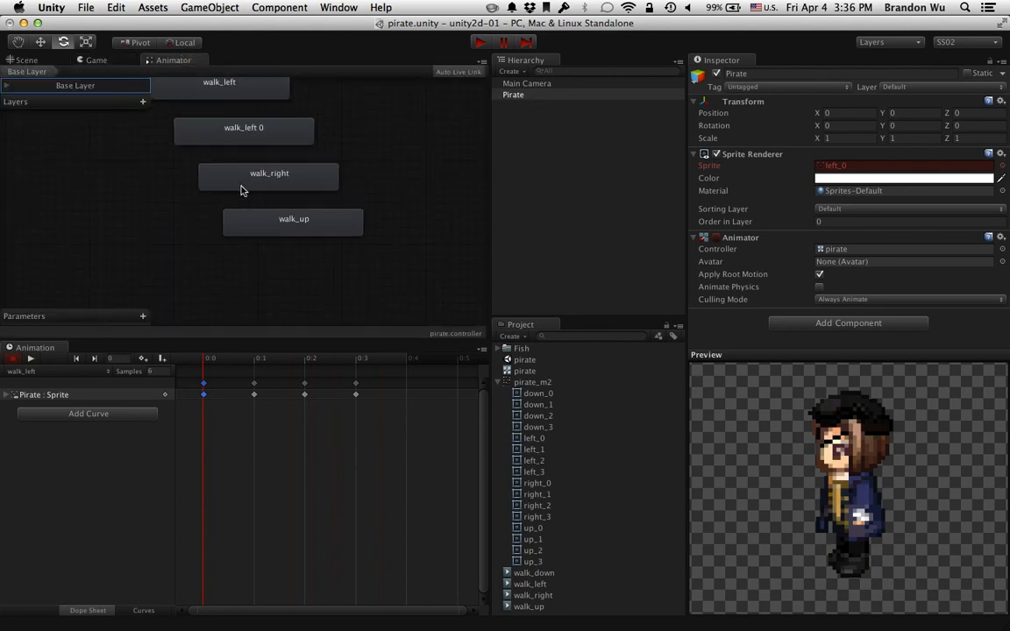
scroll(242, 191, "up", 5)
scroll(241, 190, "down", 2)
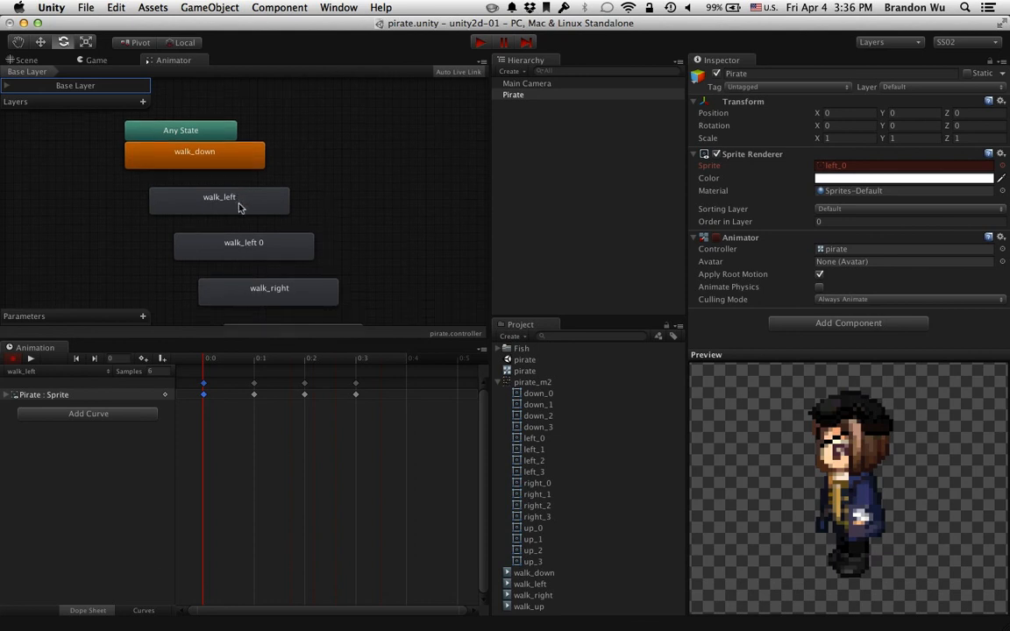
left_click(271, 244)
right_click(272, 244)
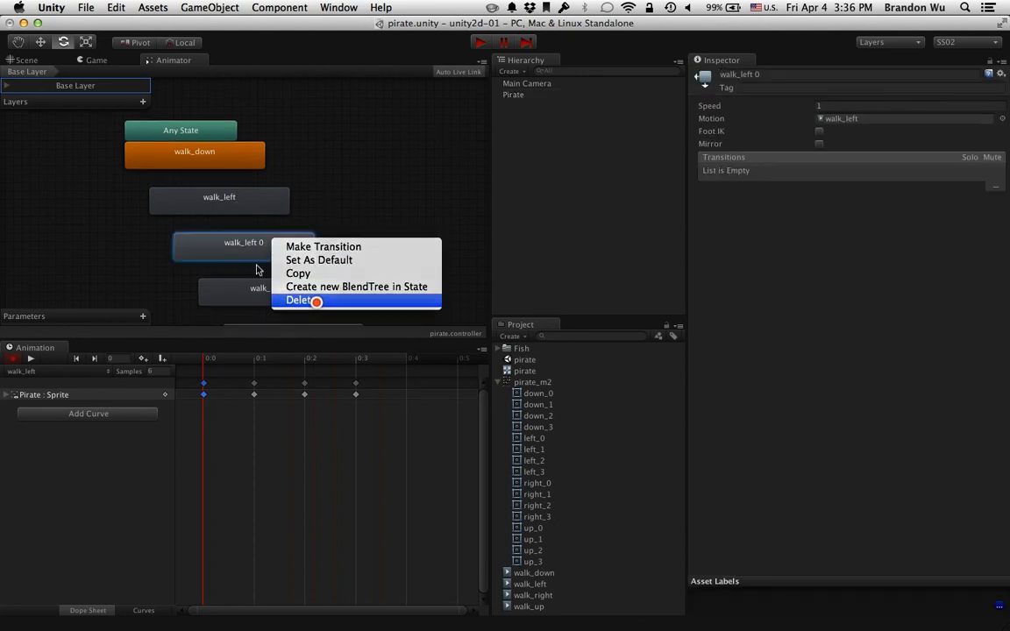
left_click(317, 300)
left_click(607, 230)
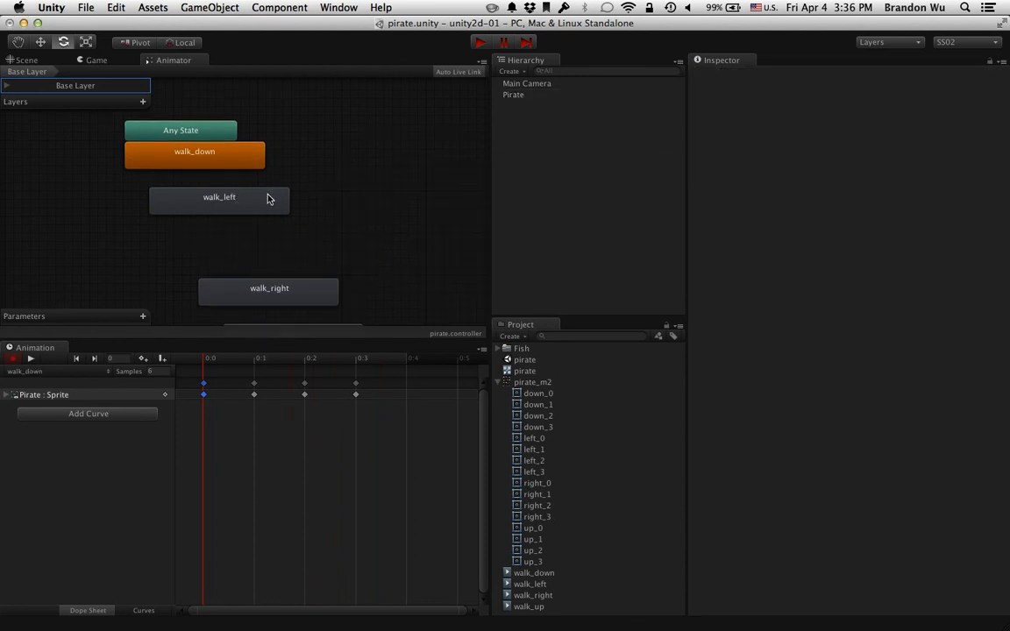
Place the walk_left and walk_down states side by side in the Animator graph and widen the Animator and Animation panes
left_click_drag(265, 198, 369, 221)
left_click_drag(234, 158, 198, 222)
scroll(250, 254, "down", 3)
scroll(254, 253, "up", 1)
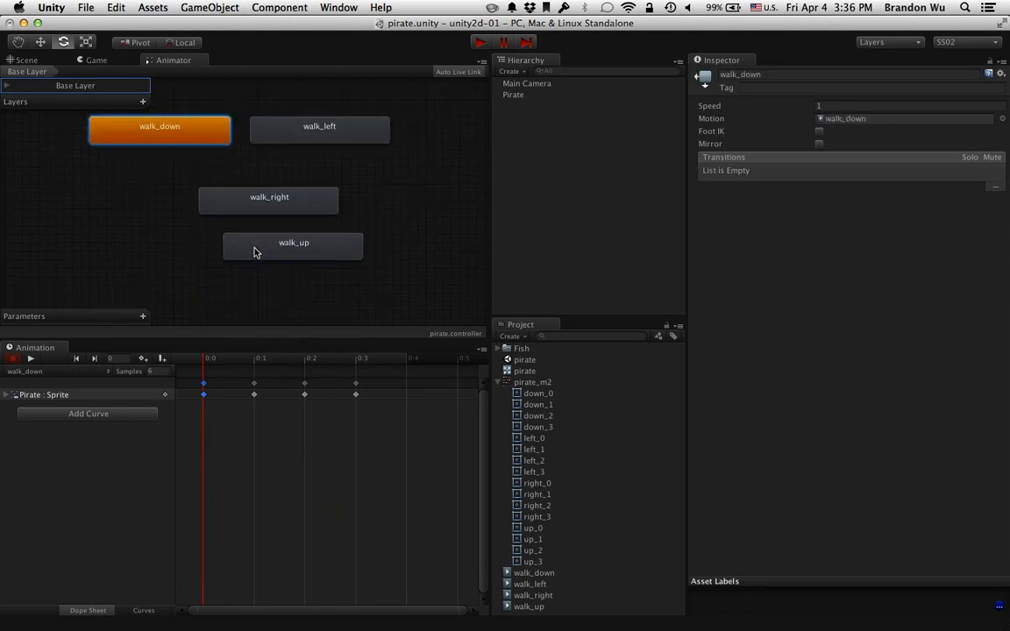
left_click_drag(492, 260, 646, 261)
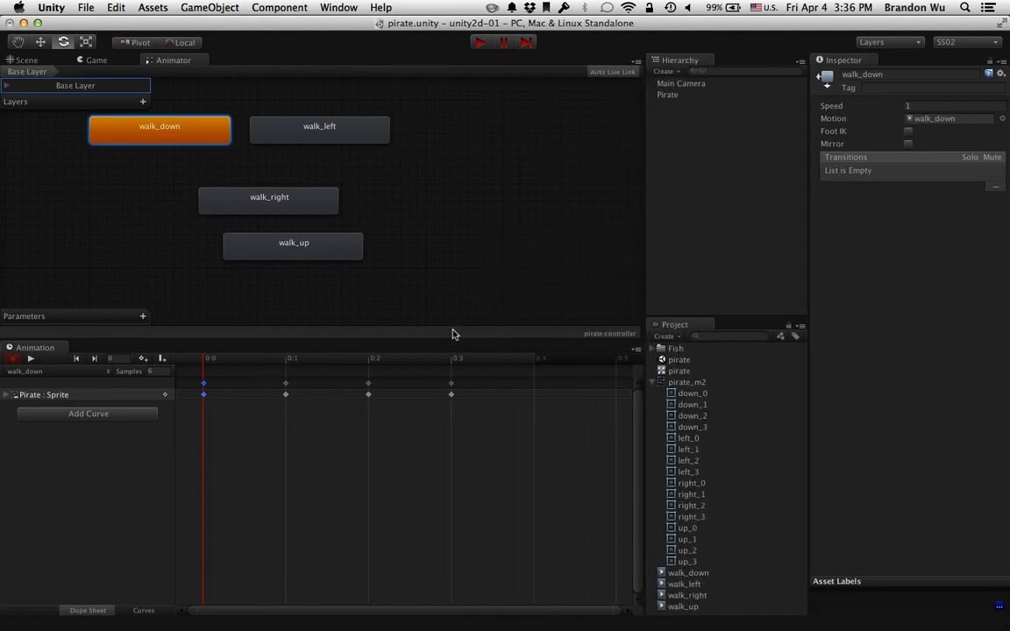
Check the Animation clip list for walk_left and inspect the walk_left state's Motion setting
left_click(61, 372)
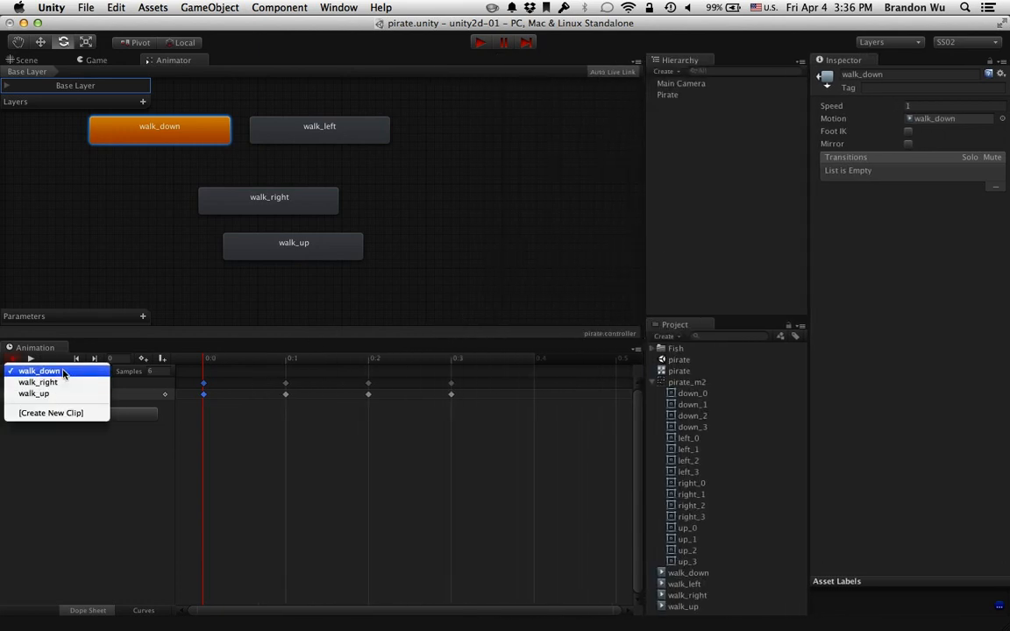
left_click(125, 456)
left_click(76, 372)
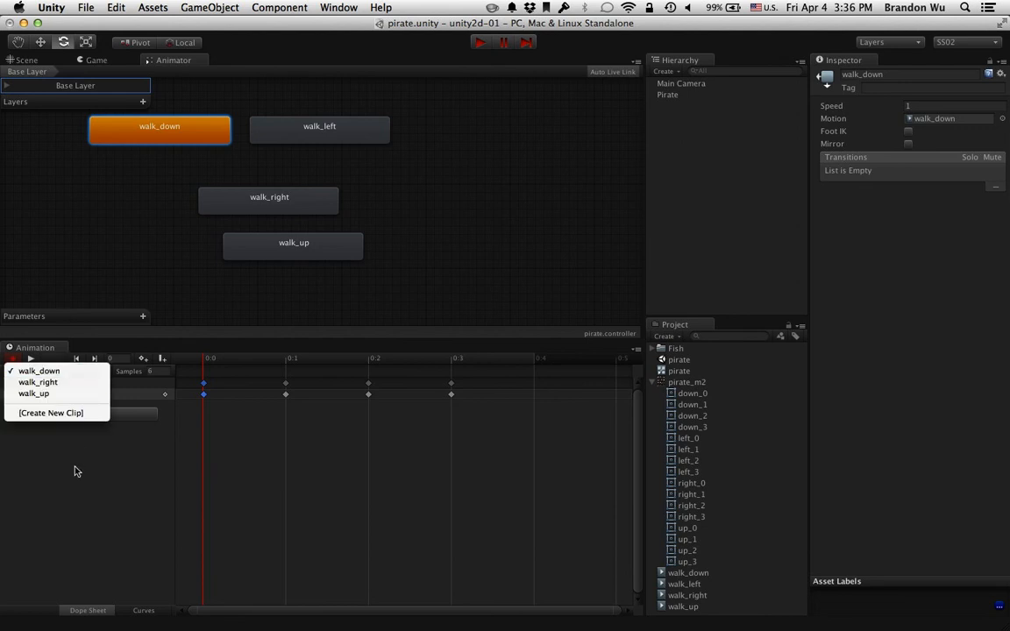
left_click(67, 421)
left_click(343, 129)
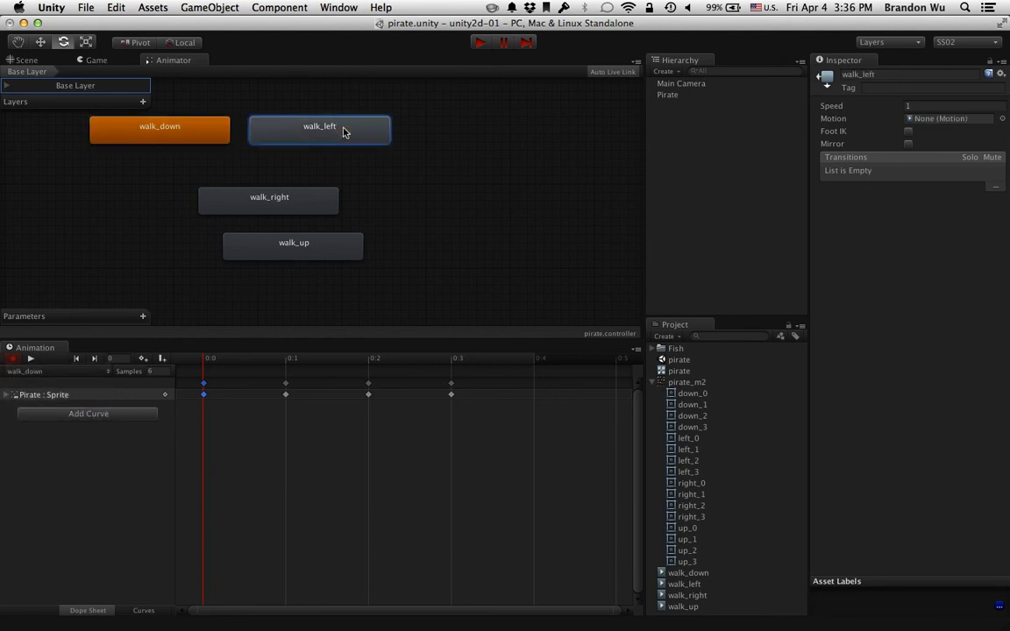
Collapse the pirate_m2 sprite sheet and add the walk_left clip to the Pirate object
left_click(653, 383)
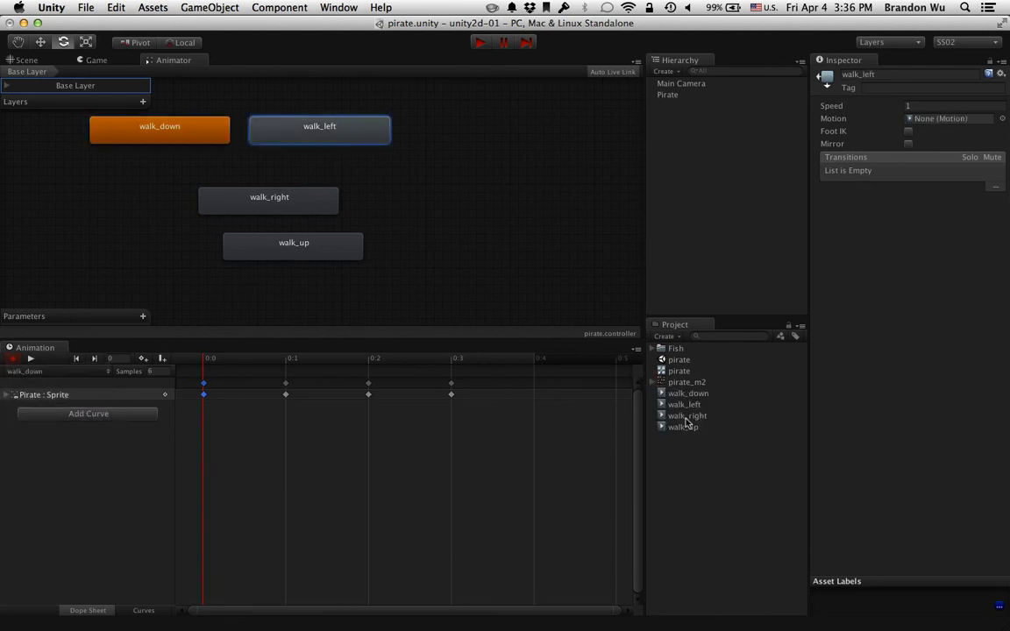
left_click_drag(684, 404, 72, 399)
left_click(76, 372)
left_click(69, 413)
left_click_drag(703, 404, 675, 96)
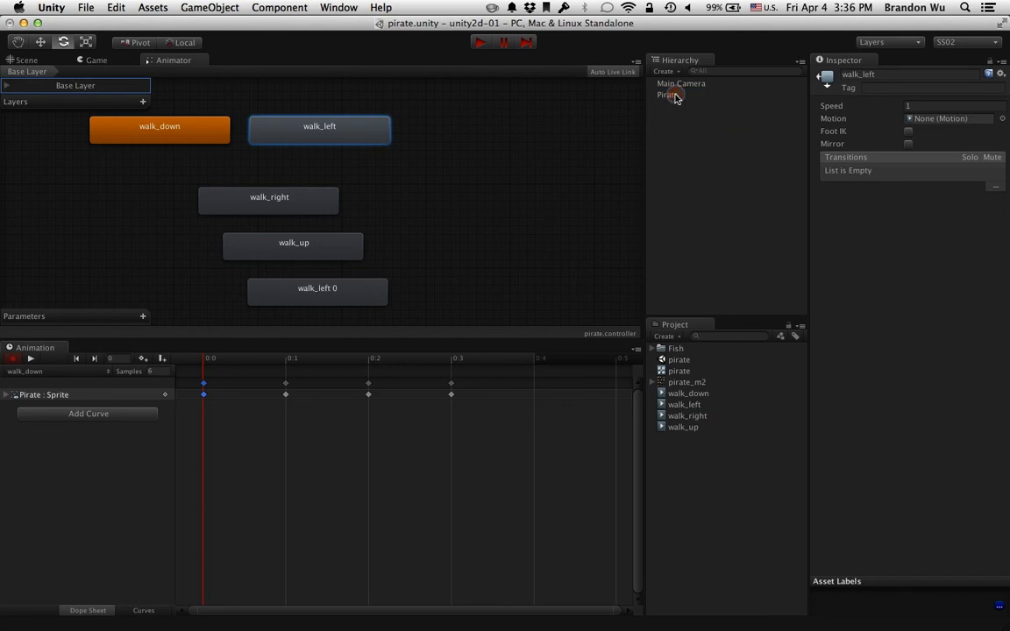
Delete the walk_left and walk_left 0 states from the Animator and add the walk_left clip to the Pirate object again
right_click(363, 139)
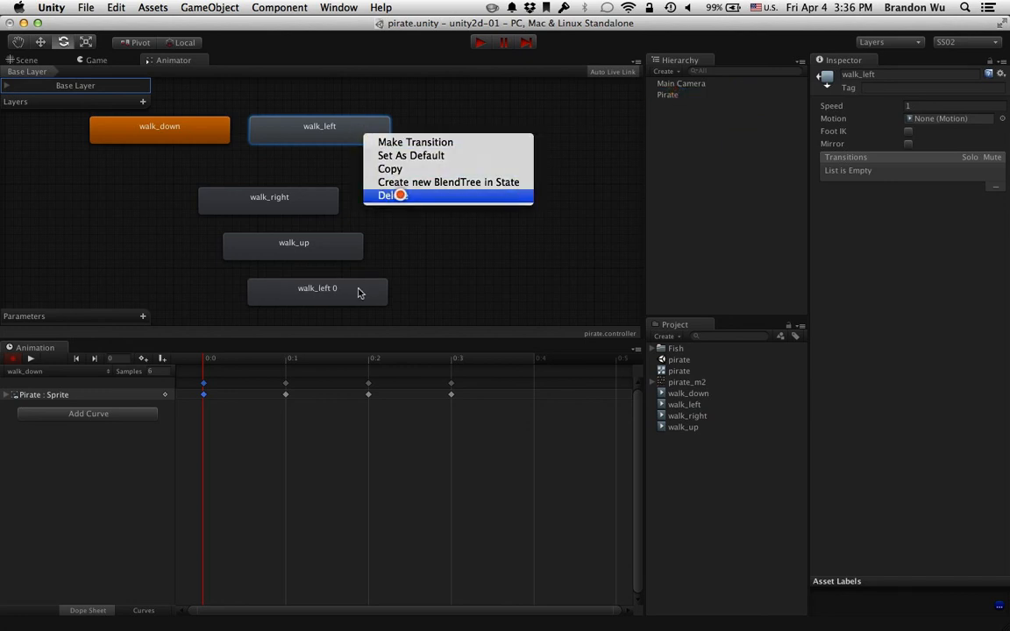
left_click(388, 198)
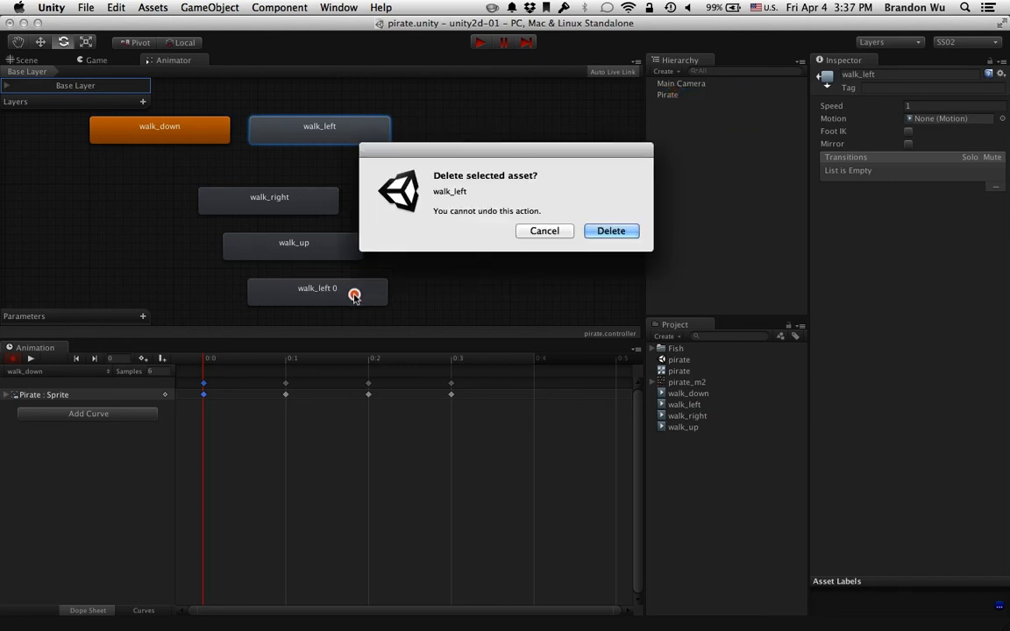
left_click(611, 230)
right_click(344, 301)
left_click(402, 357)
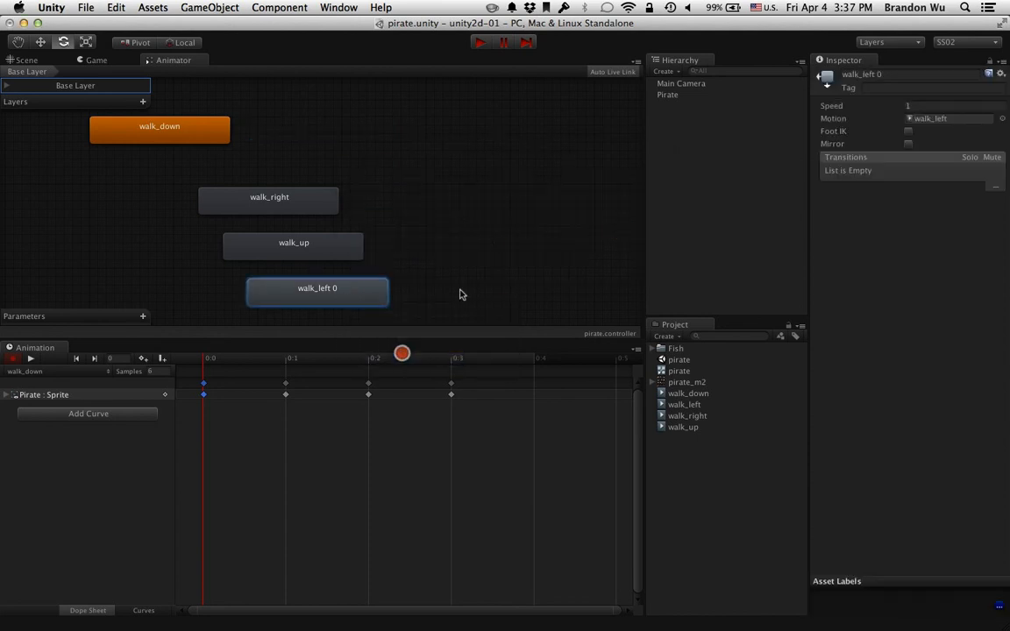
left_click(612, 226)
left_click_drag(692, 406, 668, 93)
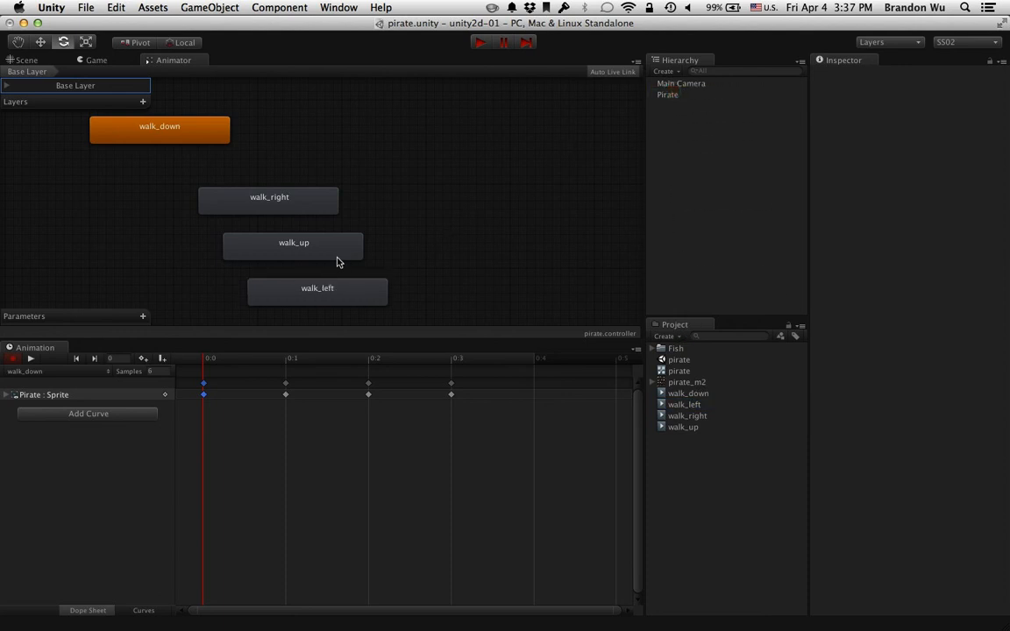
Place the walk_right state beside walk_down in the Animator graph and move walk_up above the two
left_click_drag(309, 197, 410, 122)
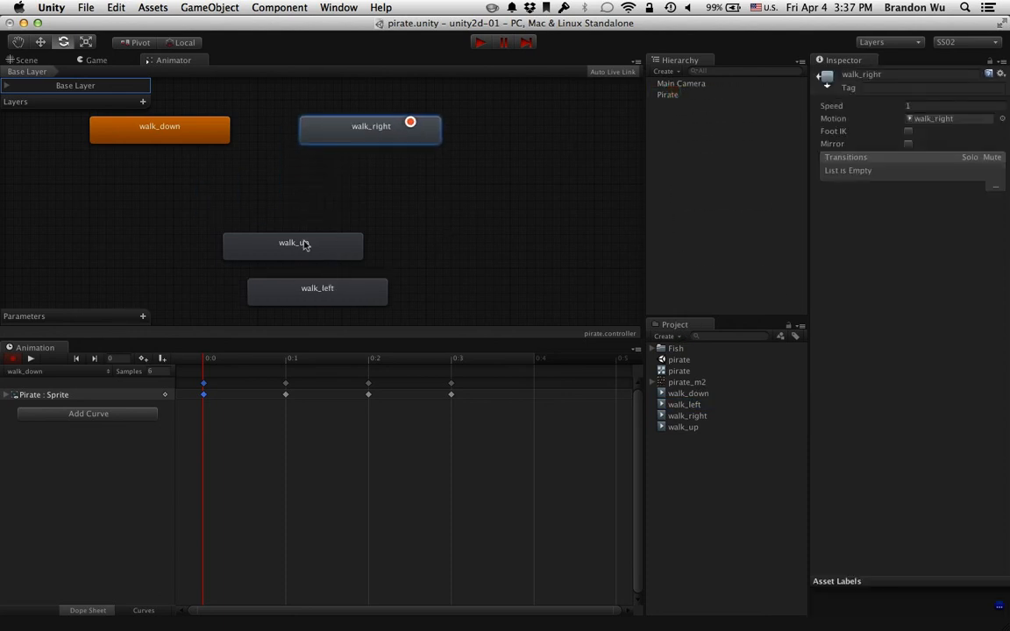
left_click(107, 372)
left_click(118, 192)
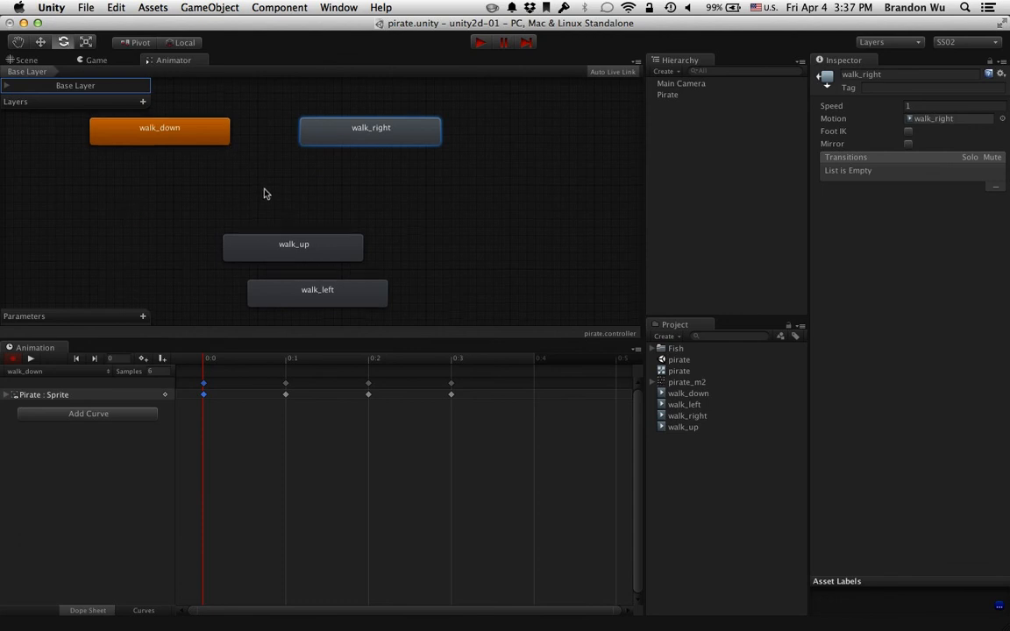
scroll(265, 192, "up", 5)
scroll(266, 197, "down", 4)
mouse_move(216, 165)
left_mouse_down()
mouse_move(217, 182)
mouse_move(254, 153)
mouse_move(235, 163)
left_mouse_up()
left_click(306, 156)
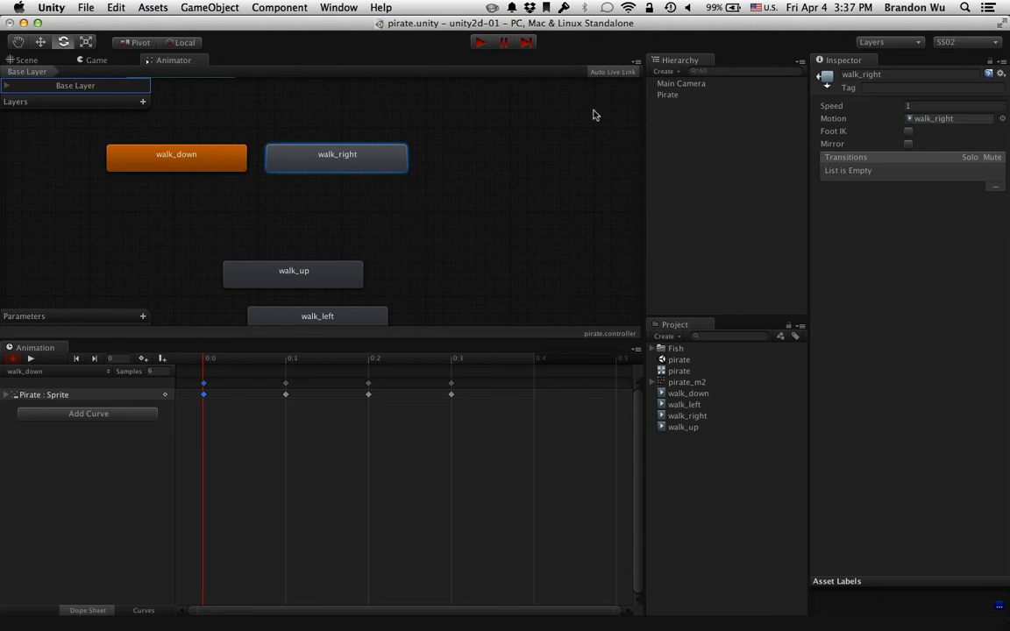
left_click_drag(348, 269, 296, 106)
left_click_drag(286, 194, 344, 174, "alt")
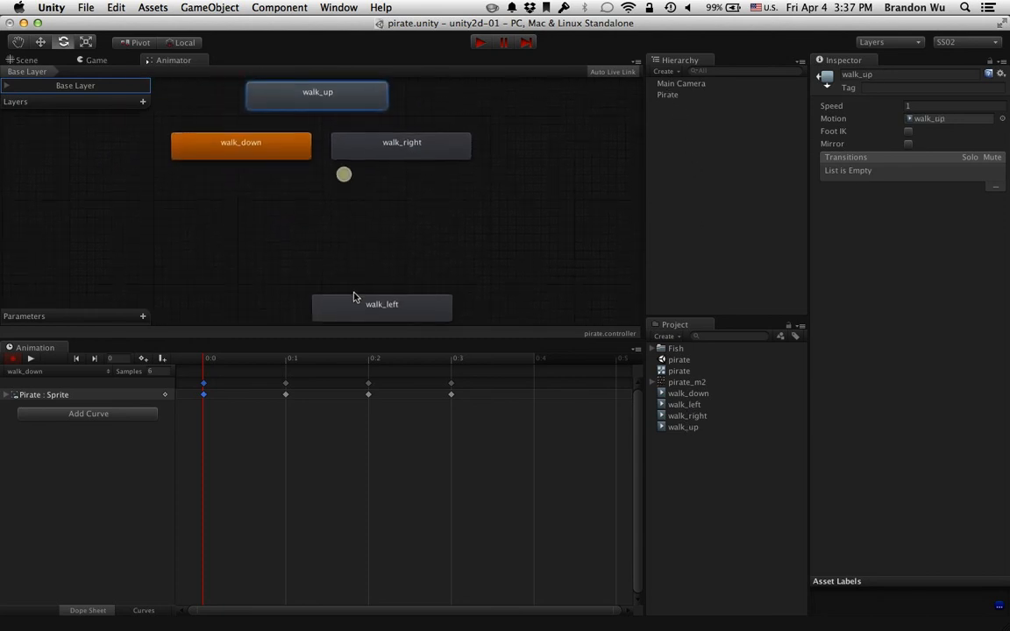
Arrange the four walk states in a cross matching their directions and centre Any State above walk_up
left_click_drag(353, 298, 95, 118)
left_click_drag(225, 236, 233, 300, "alt")
left_click_drag(272, 225, 306, 289)
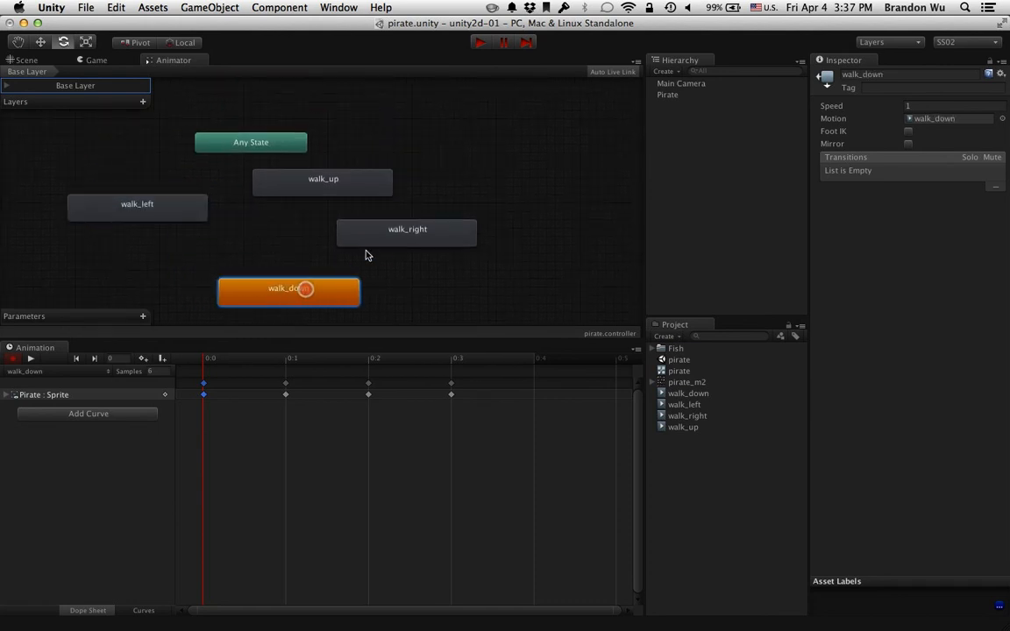
left_click_drag(407, 238, 446, 257)
left_click_drag(324, 176, 320, 195)
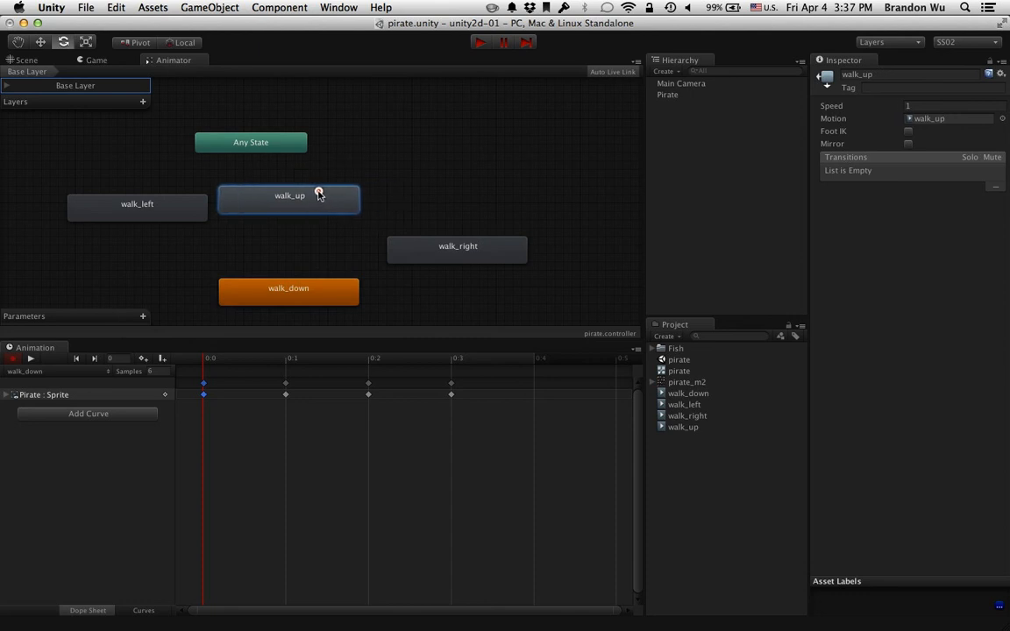
left_click_drag(183, 212, 164, 243)
left_click(304, 231)
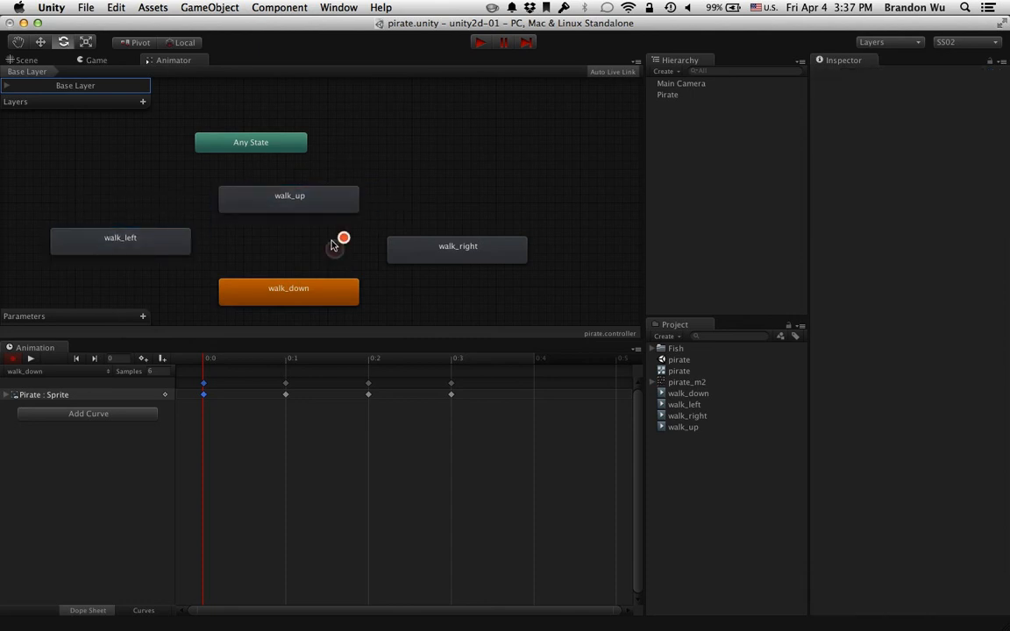
left_click_drag(279, 140, 326, 137)
scroll(316, 229, "down", 2)
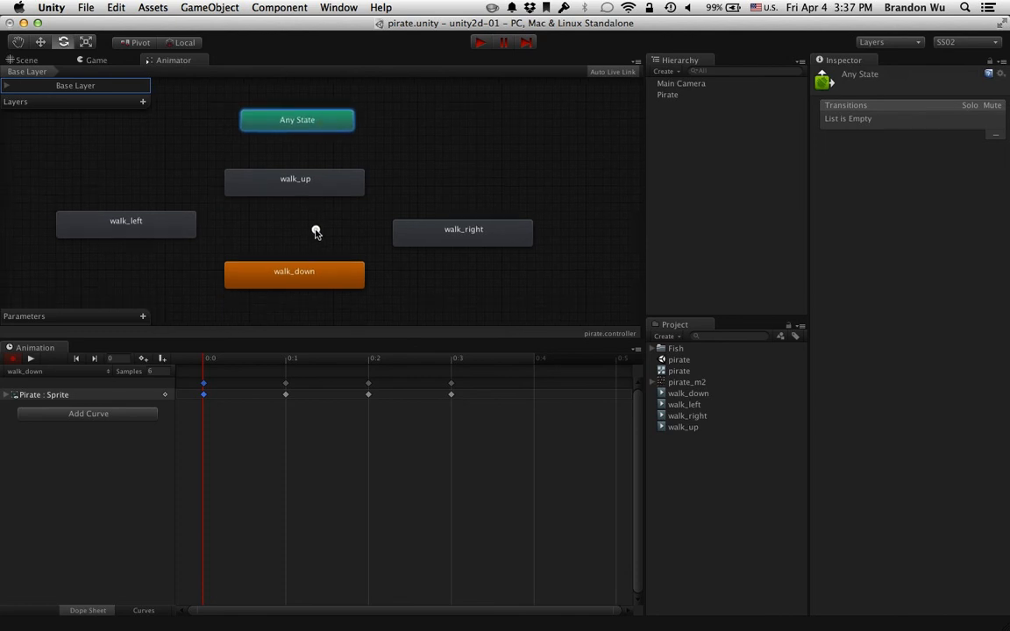
Examine the Motion assigned to the walk_up, walk_right, walk_down and walk_left states
left_click(316, 229)
left_click(313, 190)
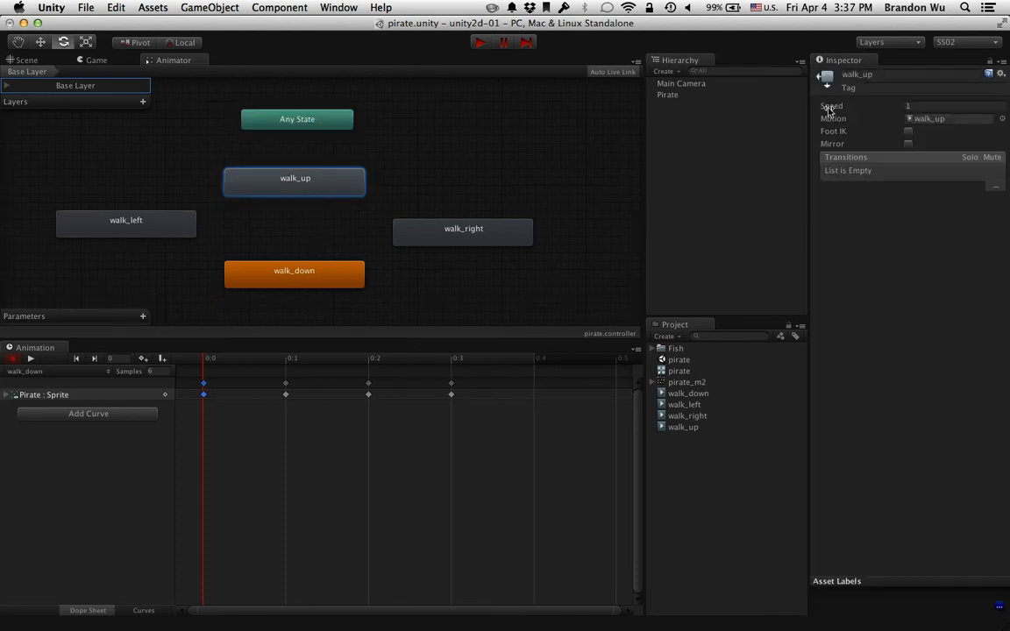
left_click(493, 235)
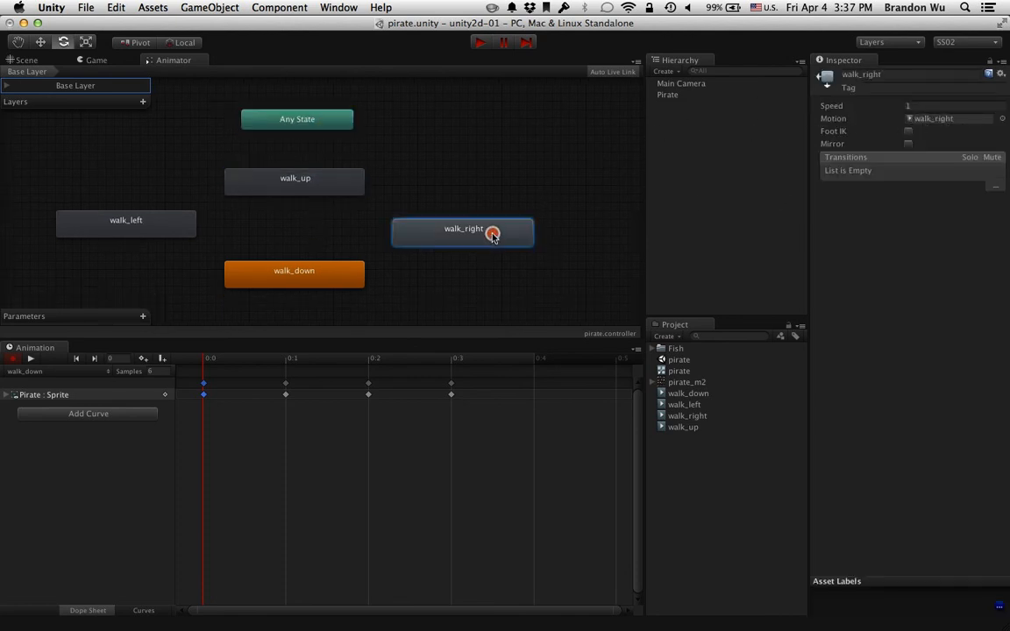
left_click(312, 184)
left_click(317, 275)
left_click(189, 225)
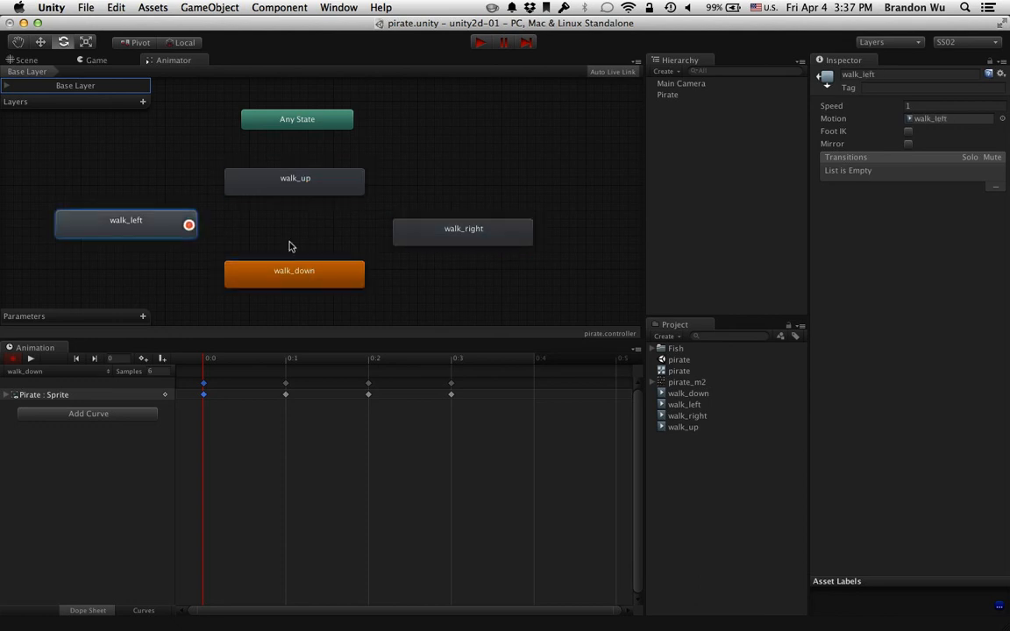
left_click(430, 242)
left_click(167, 224)
left_click(275, 181)
left_click(160, 219)
left_click(277, 184)
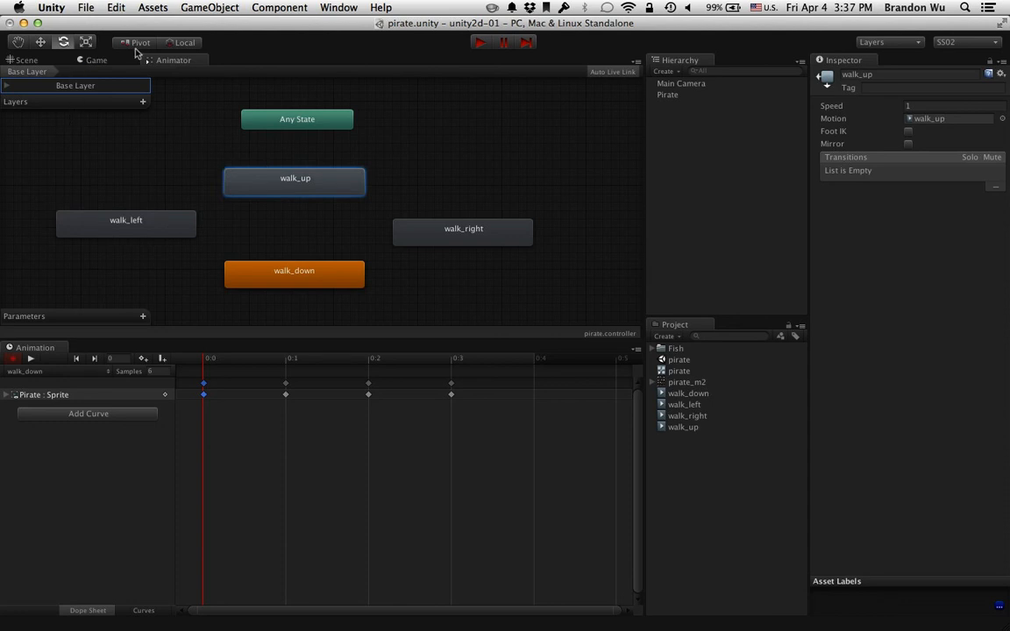
Dock the Animator view beside the Animation view and show the Game view above it
left_click_drag(175, 64, 95, 353)
left_click(99, 61)
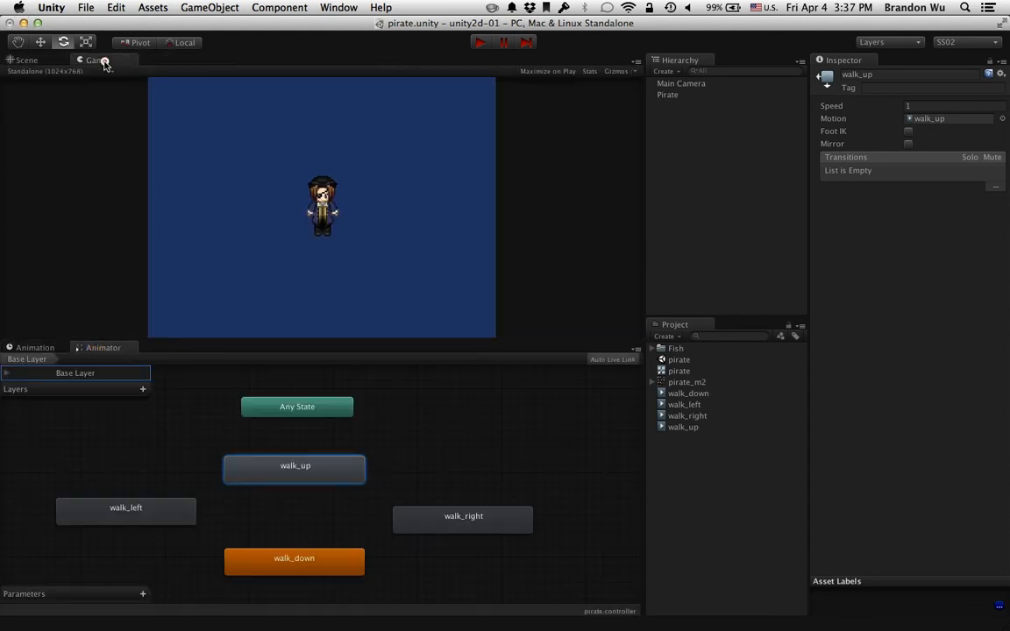
left_click(31, 347)
left_click(83, 349)
Run the scene and examine which of the four walk states plays, inspecting each state's settings and transitions
left_click(481, 43)
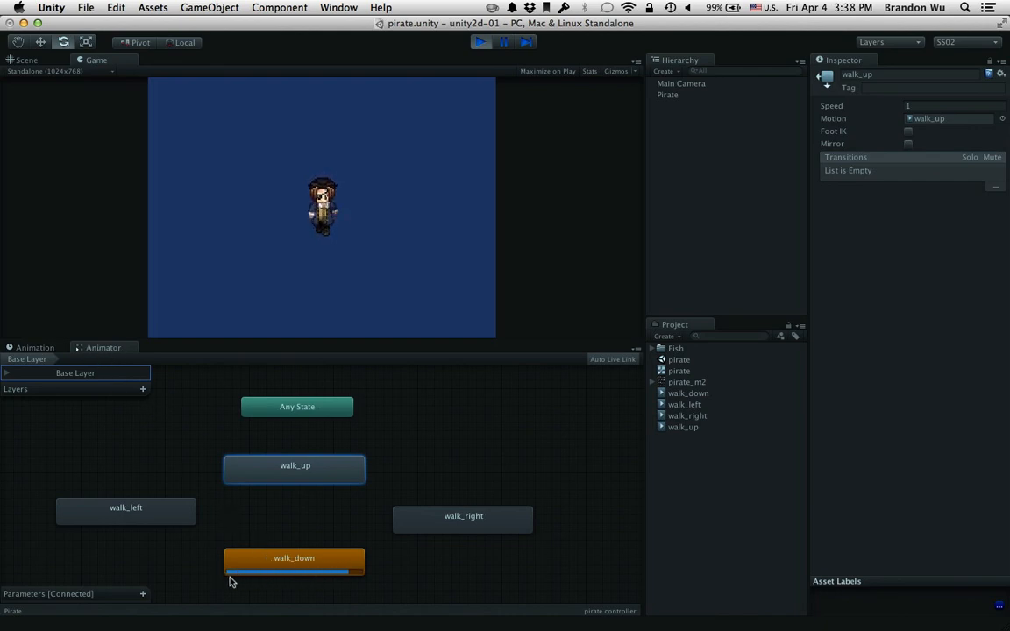
left_click(261, 562)
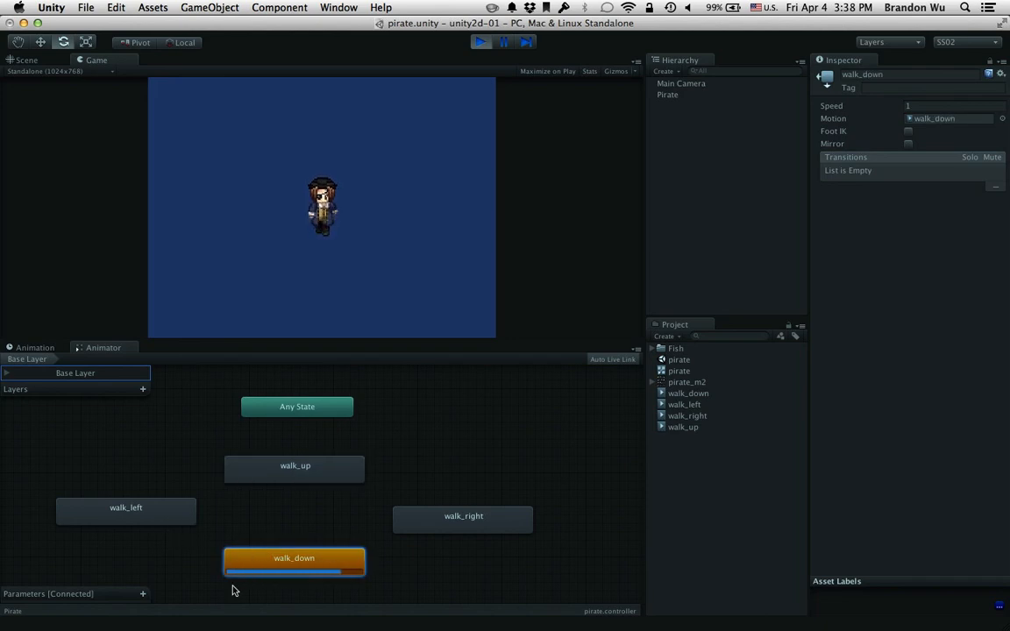
left_click(178, 520)
left_click(287, 477)
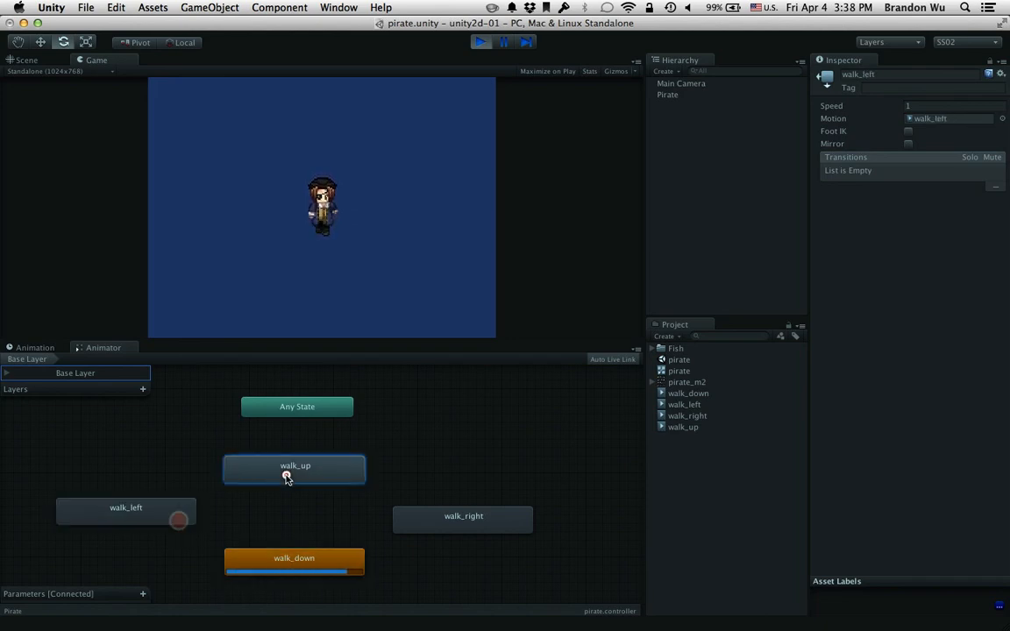
left_click(412, 512)
left_click(322, 559)
left_click(322, 470)
left_click(427, 517)
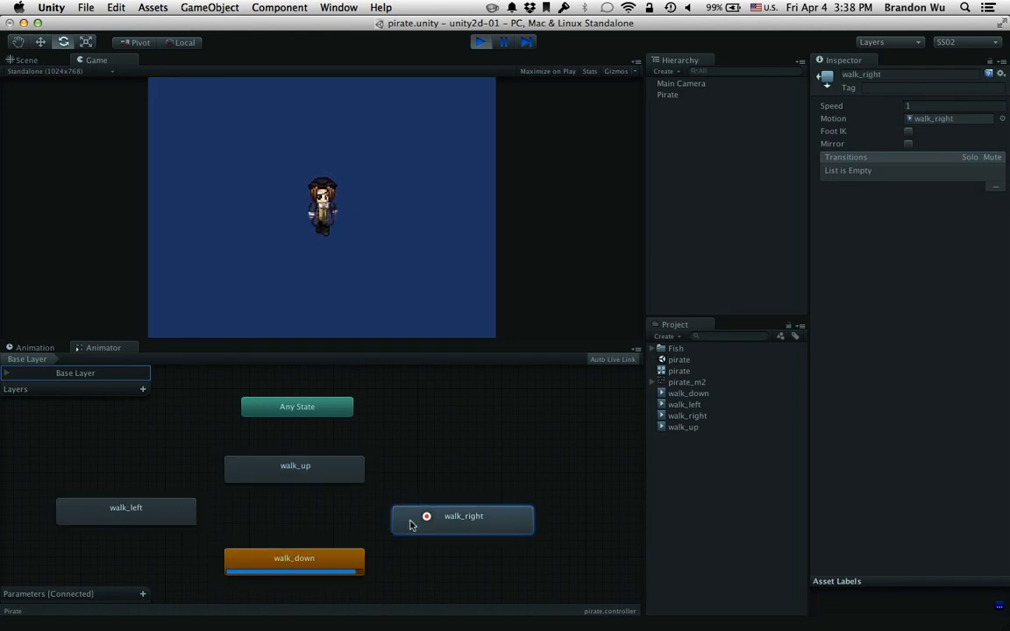
left_click(338, 561)
left_click(187, 519)
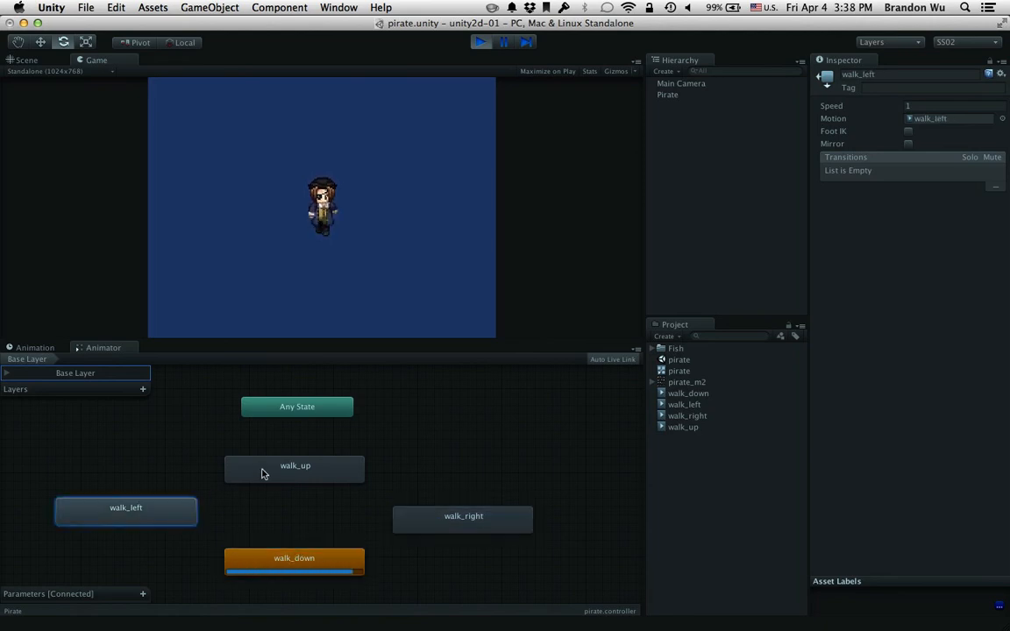
left_click(261, 474)
left_click(334, 566)
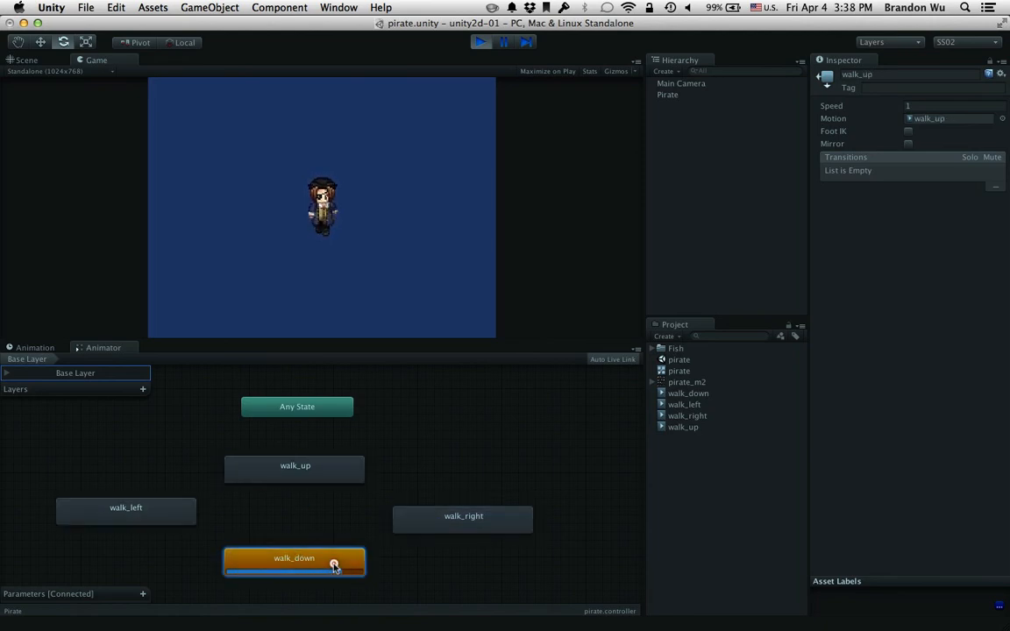
left_click(328, 471)
left_click(289, 471)
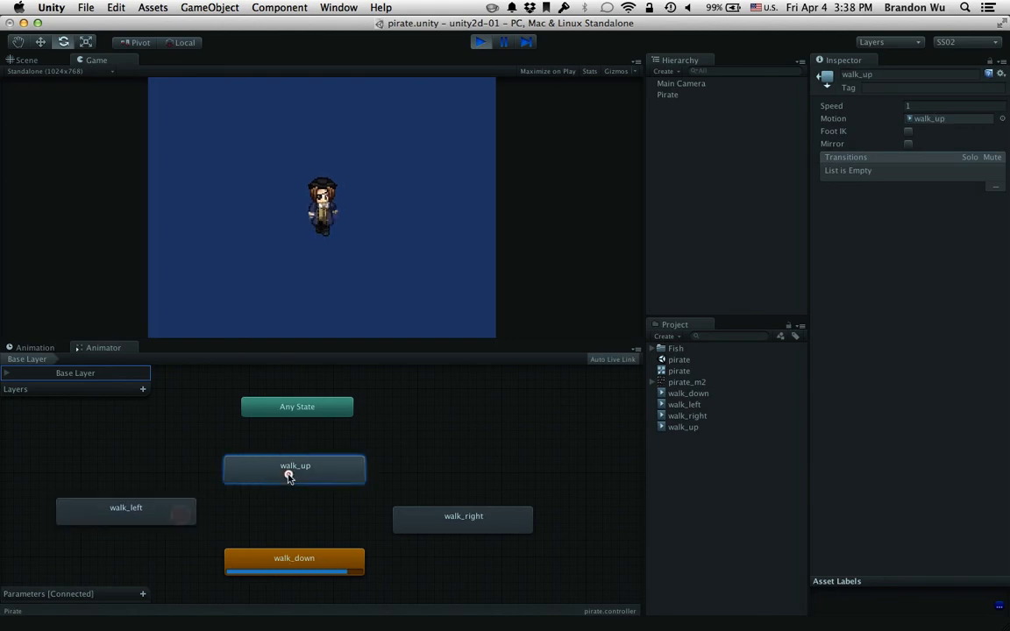
left_click(404, 519)
left_click(359, 558)
left_click(187, 515)
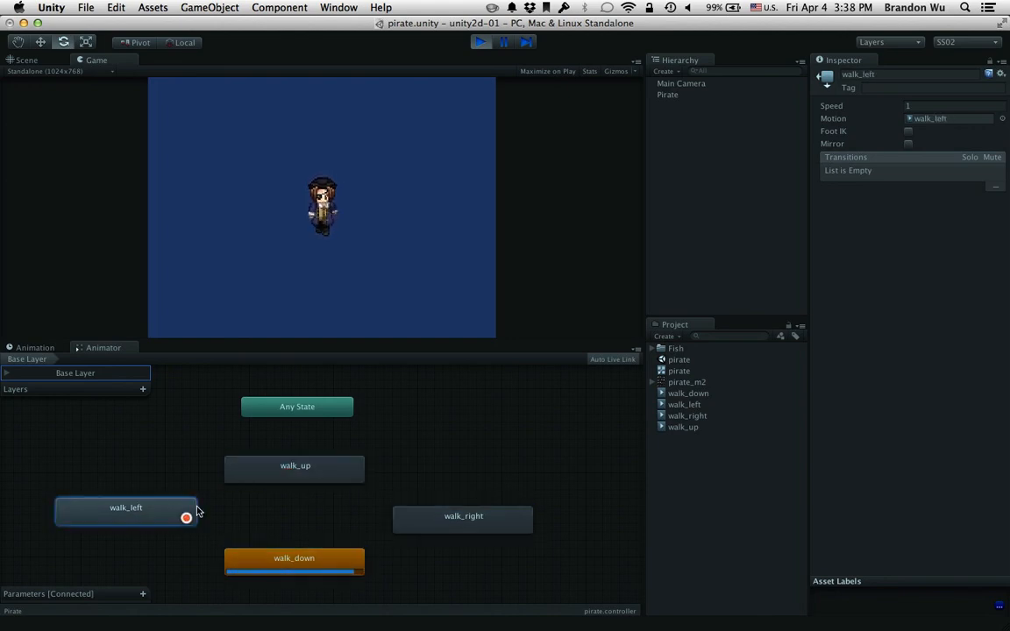
left_click(248, 474)
left_click(414, 518)
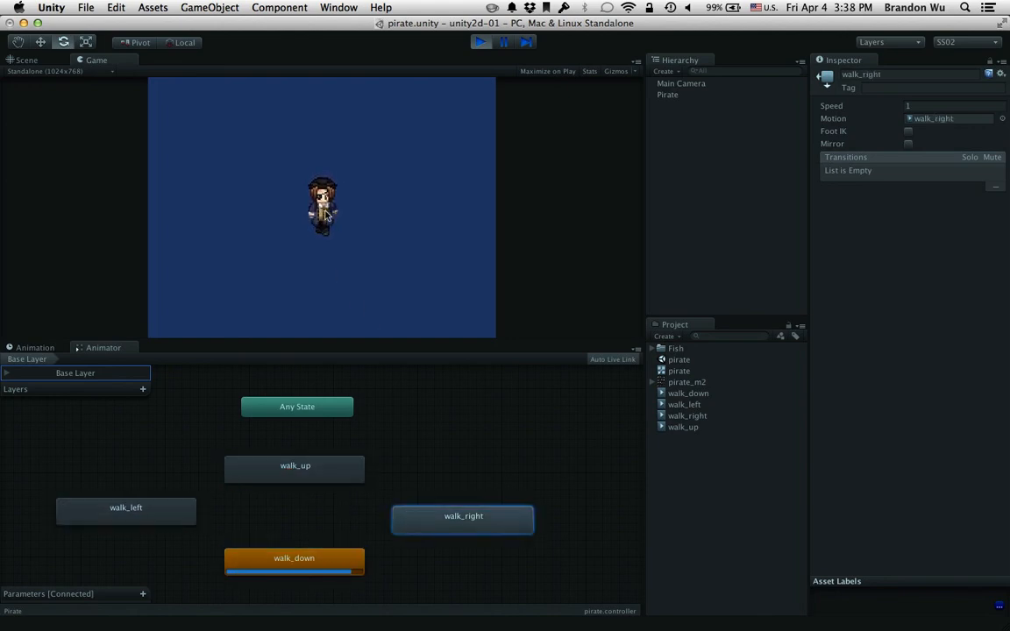